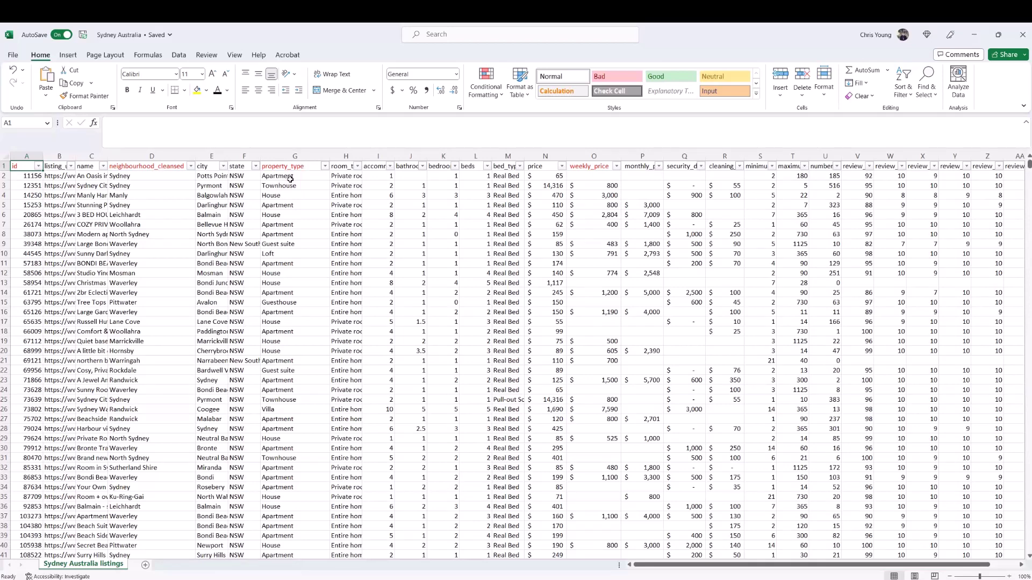
- Review the list of required charts on the PowerPoint slide, and return to the listings workbook
key("alt+Tab")
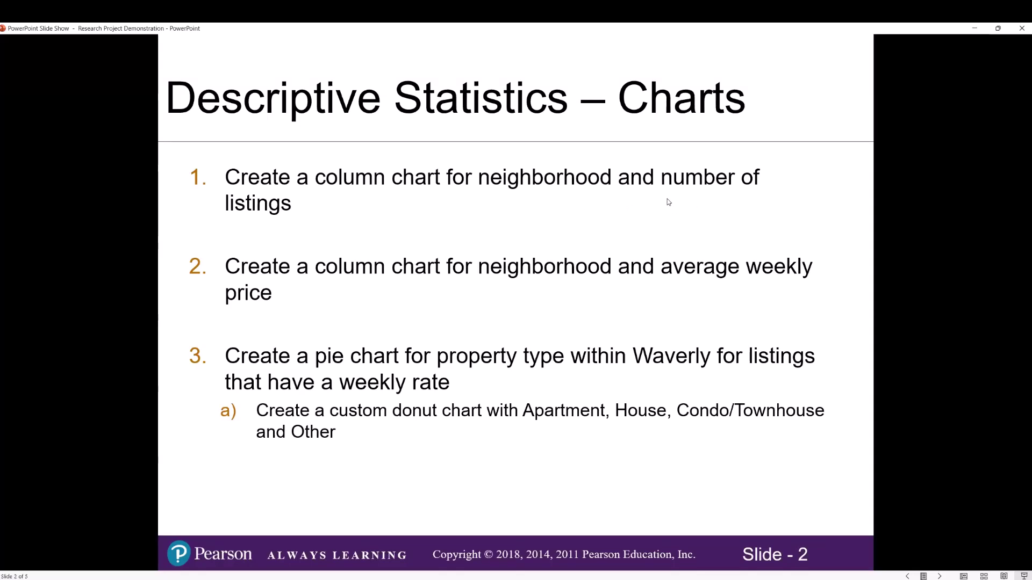
key("alt+Tab")
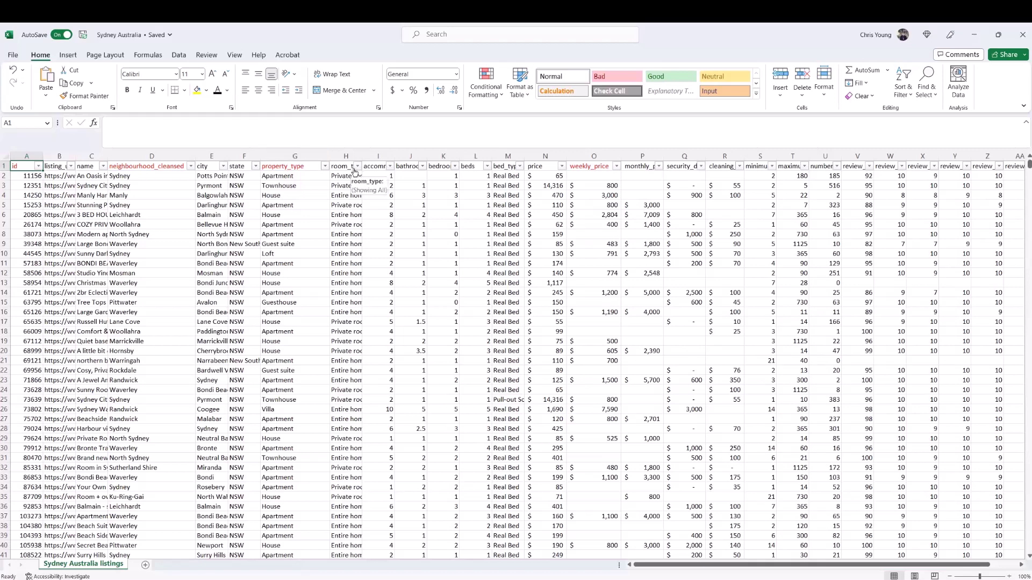
- Insert a PivotTable from the full Sydney Australia listings range, placed on a new worksheet
left_click(73, 58)
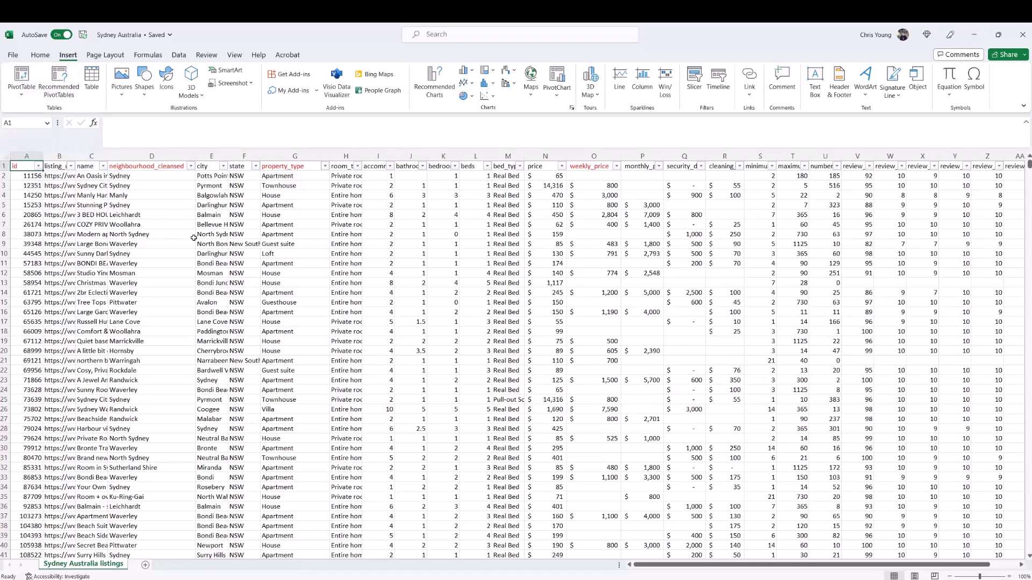
left_click(258, 265)
left_click(309, 261)
left_click(142, 234)
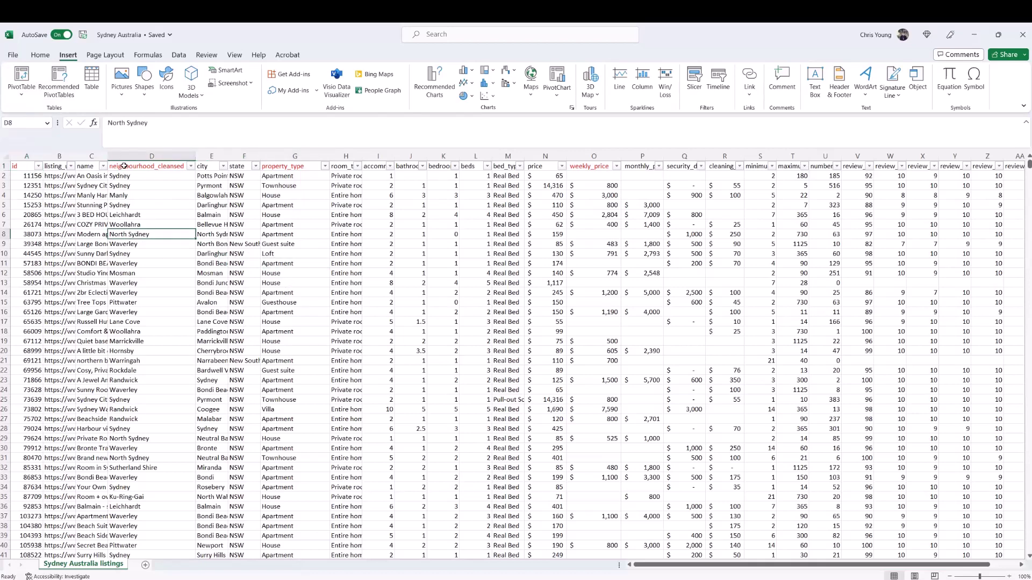
left_click(23, 165)
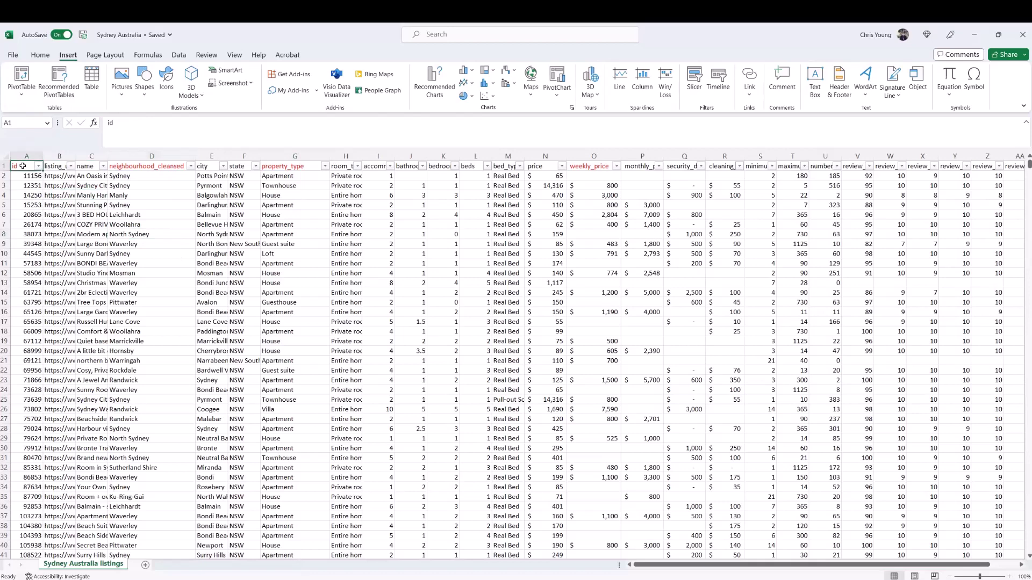
left_click(23, 99)
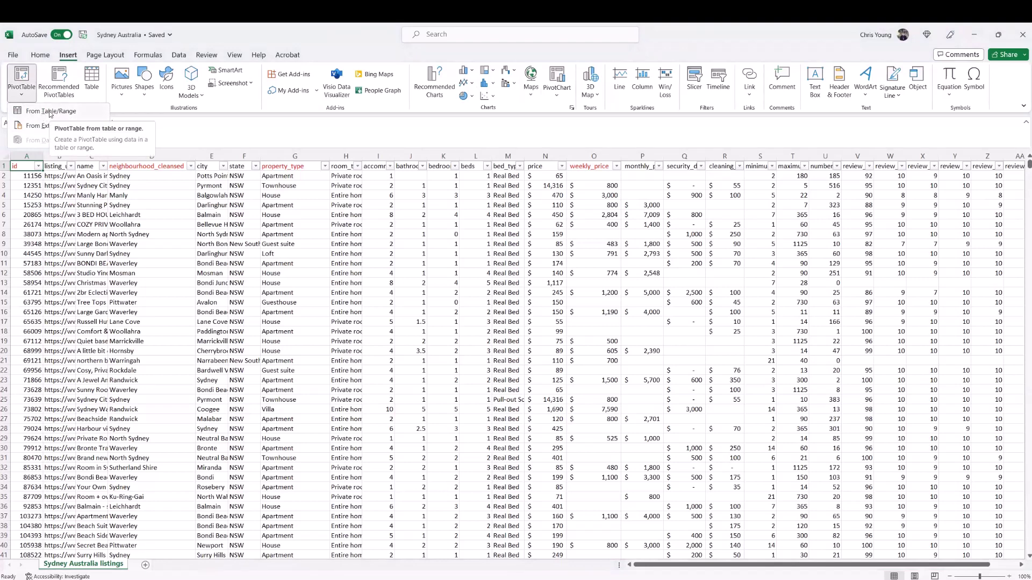
left_click(49, 111)
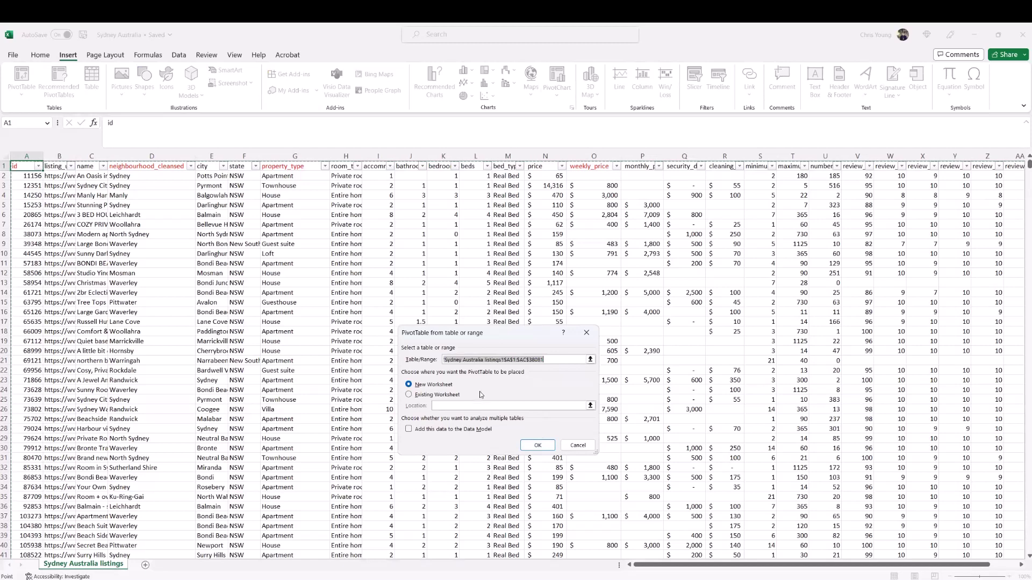
left_click(547, 446)
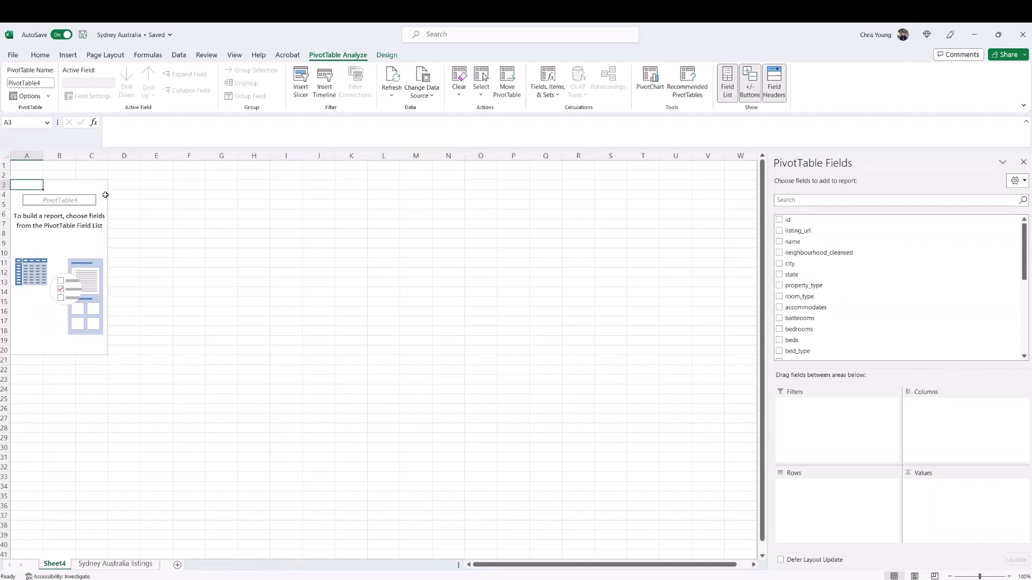
left_click(257, 183)
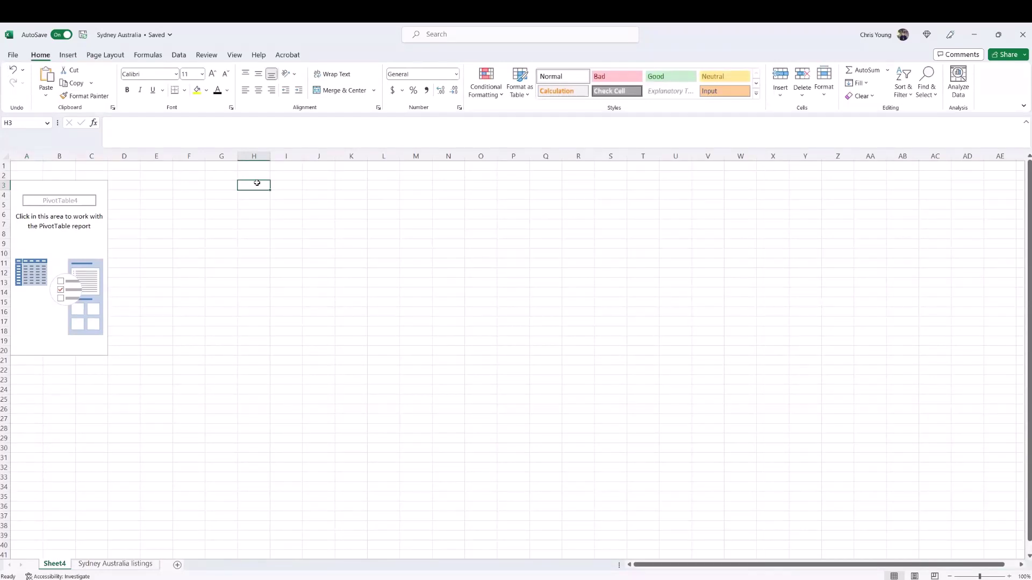
left_click(56, 183)
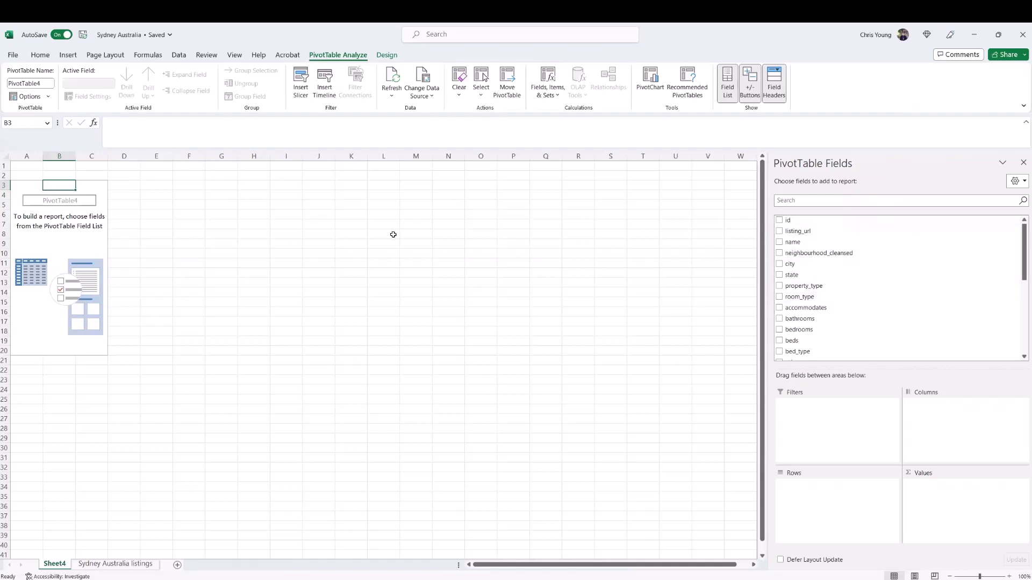
left_click(71, 242)
left_click(70, 189)
left_click(22, 187)
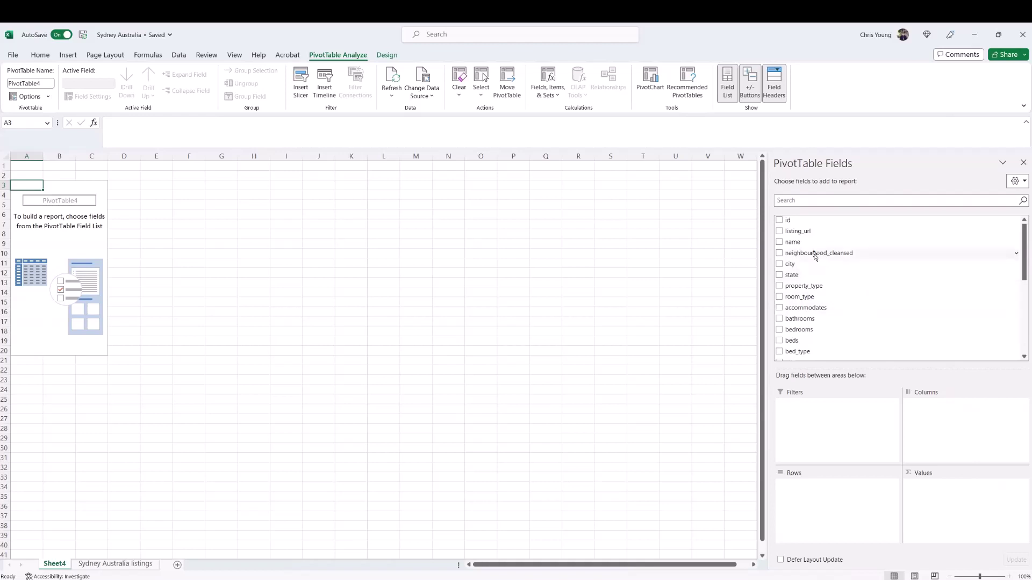
- Add neighbourhood_cleansed as the pivot table's row field and id as its value field
left_click_drag(812, 256, 828, 503)
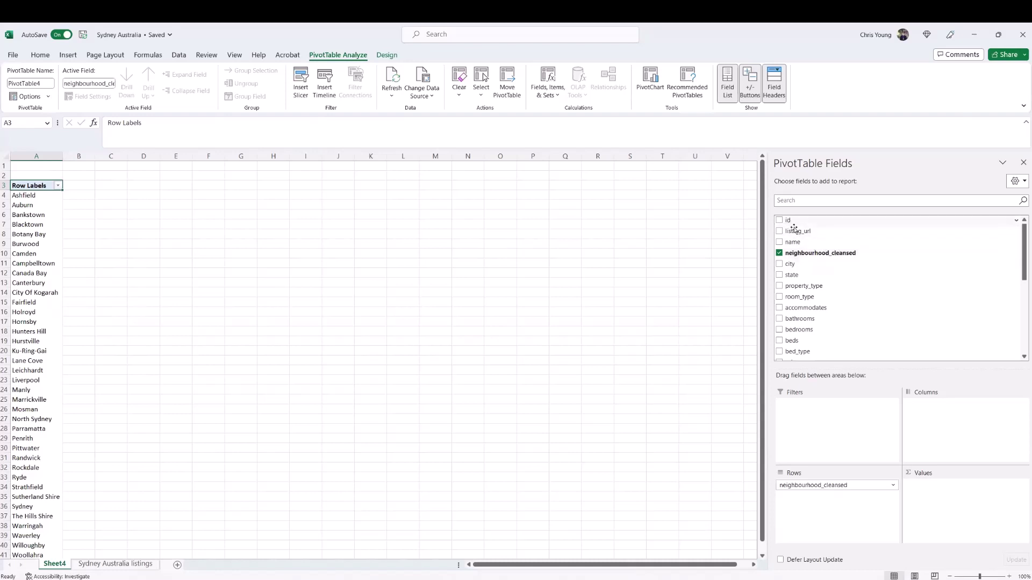
left_click_drag(786, 222, 936, 501)
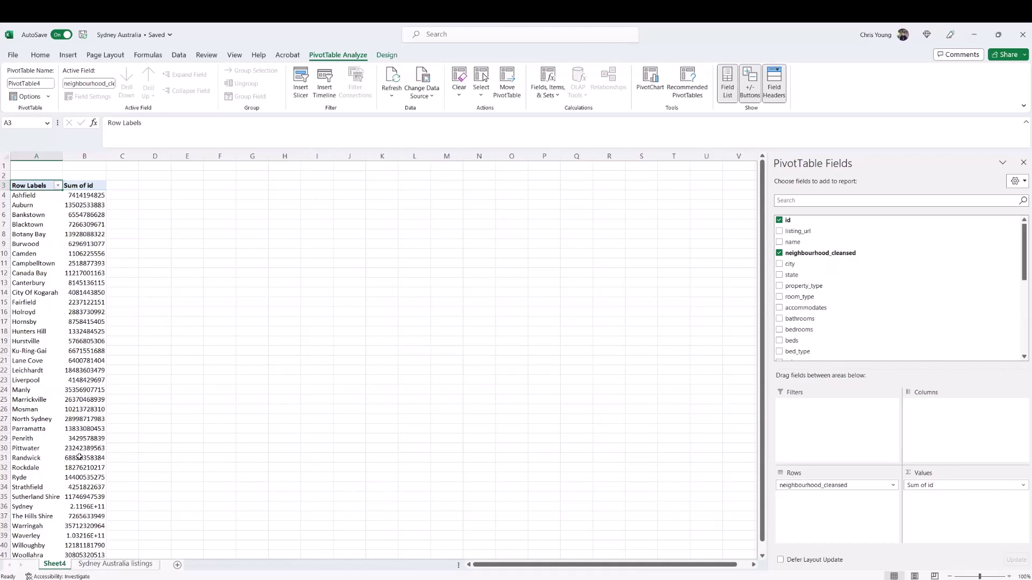
mouse_move(98, 338)
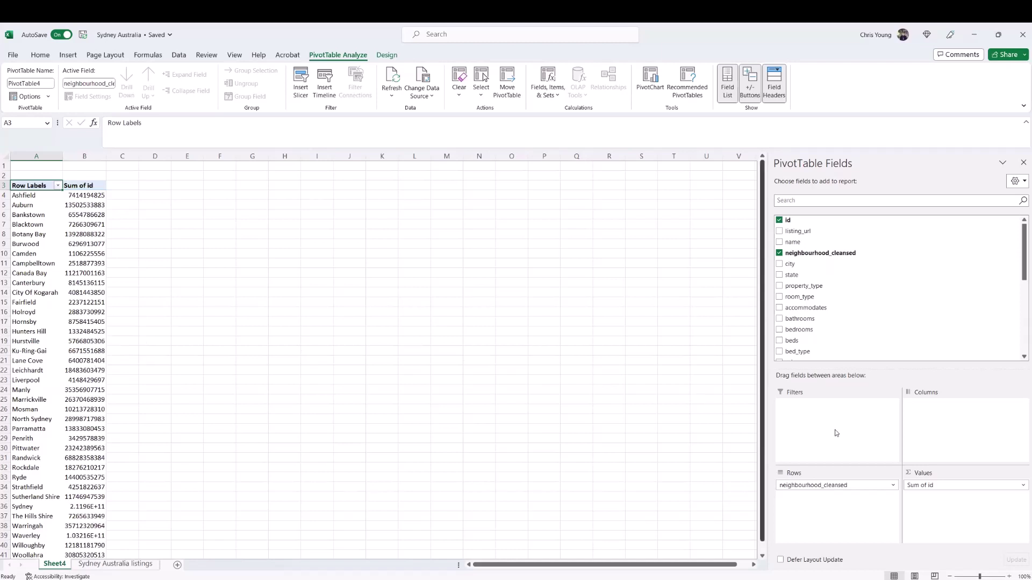
- Change the id value field to be summarized by Count instead of Sum
left_click(944, 486)
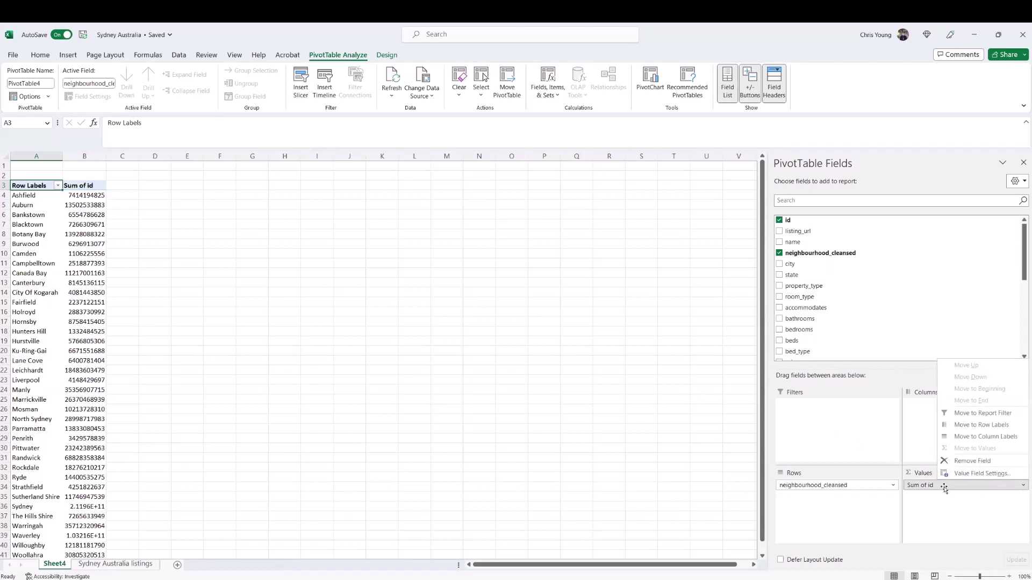
left_click(967, 474)
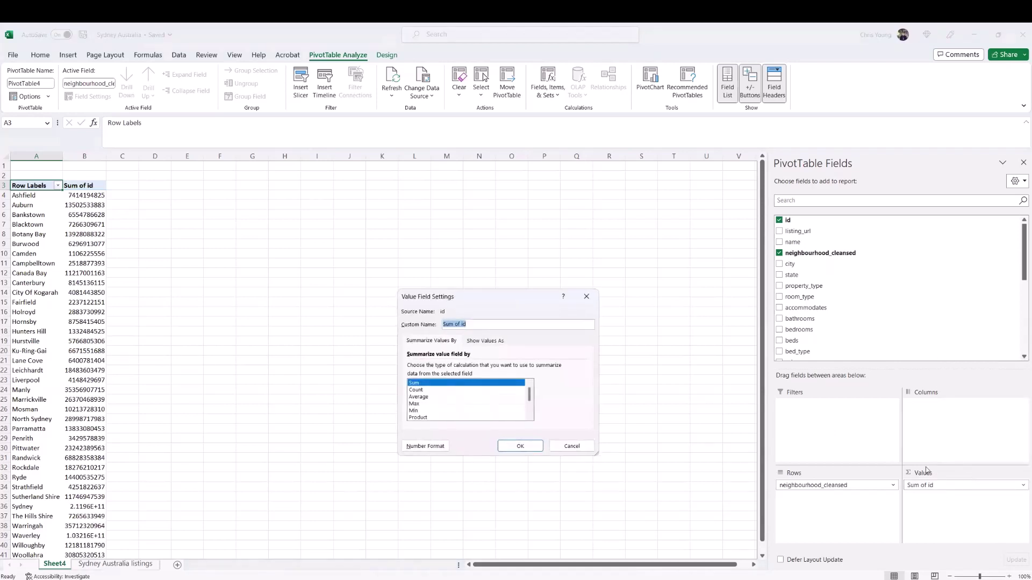
left_click(421, 390)
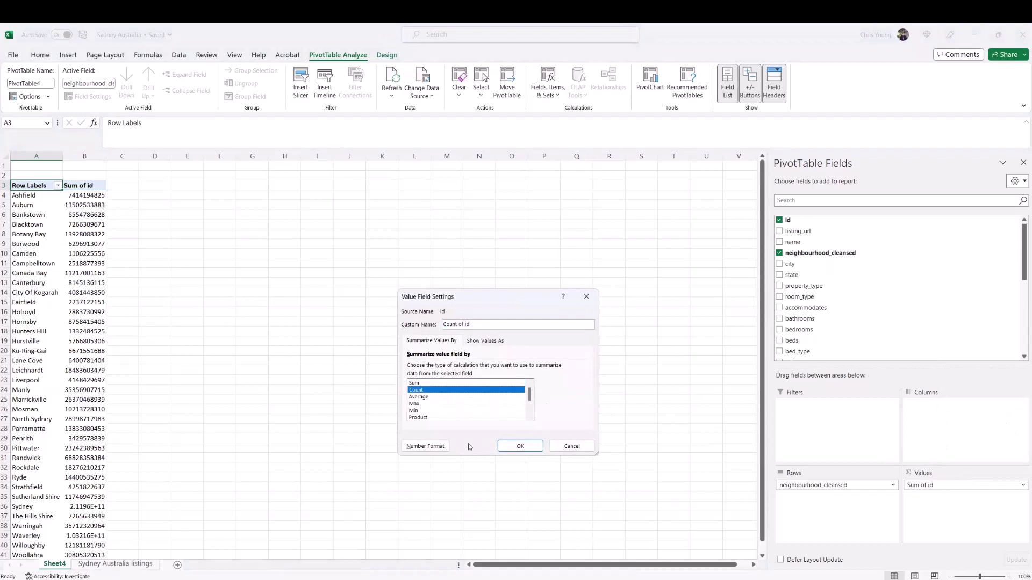
left_click(521, 446)
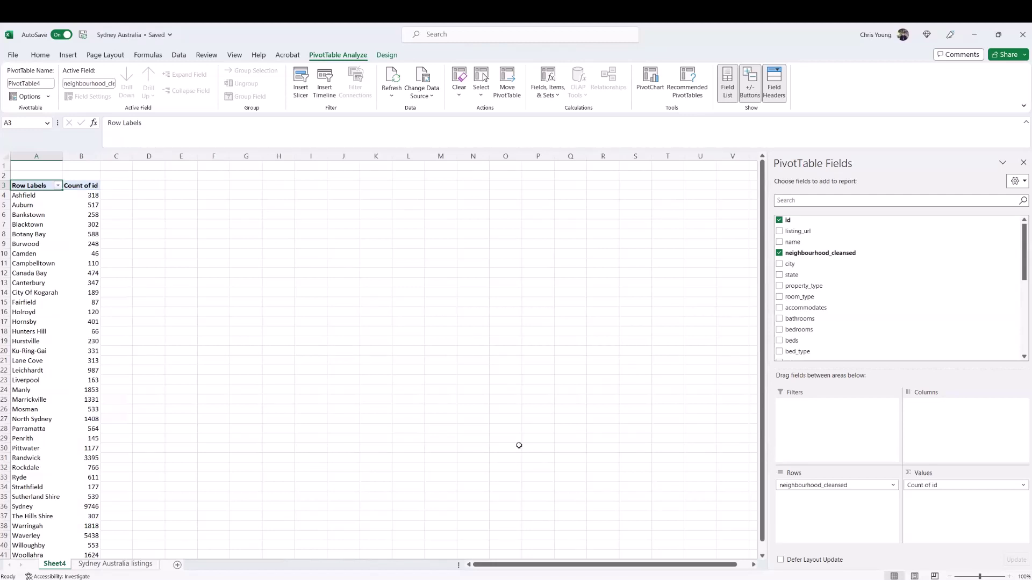
mouse_move(69, 208)
mouse_move(89, 243)
left_click(87, 214)
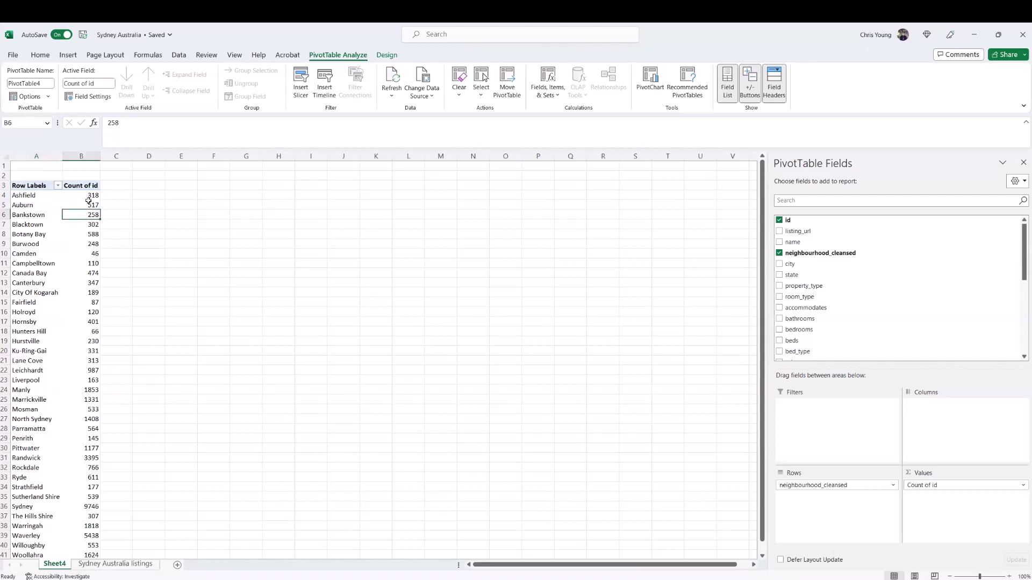
mouse_move(89, 195)
left_click(173, 223)
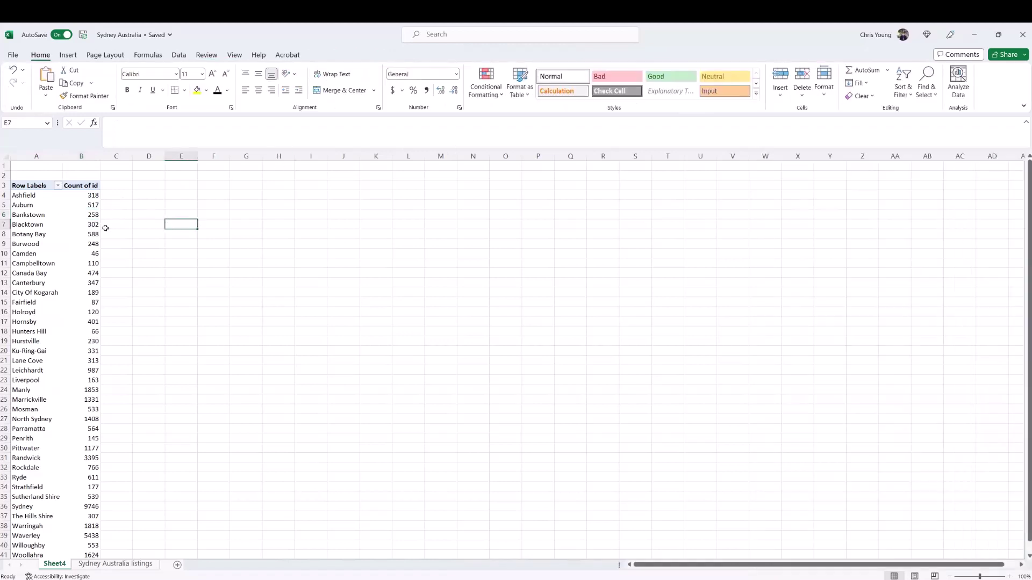
- Insert a clustered column PivotChart of the neighbourhood counts and enlarge it beside the pivot table to about 6.53 inches high by 10.41 inches wide
left_click(85, 215)
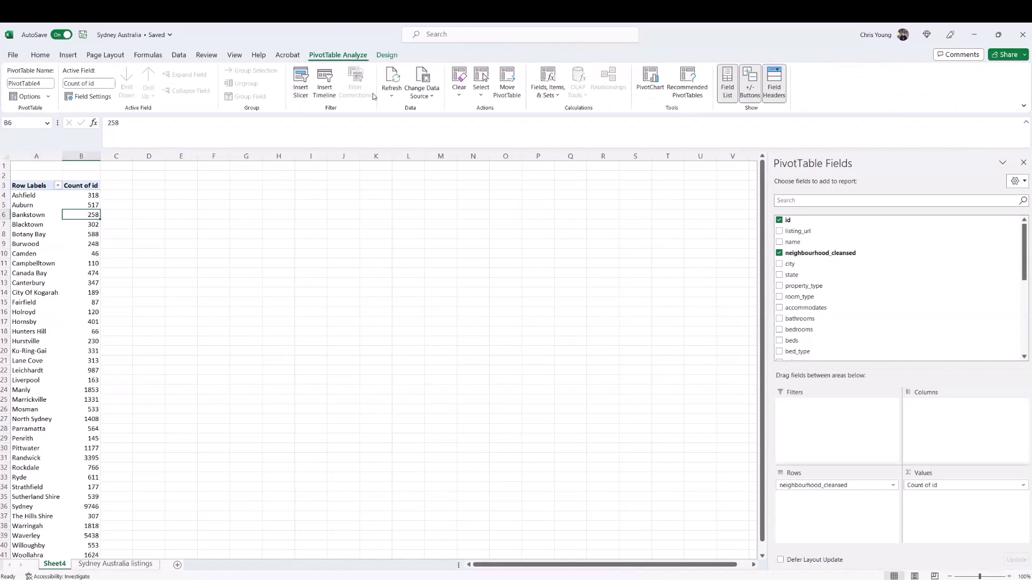
left_click(652, 80)
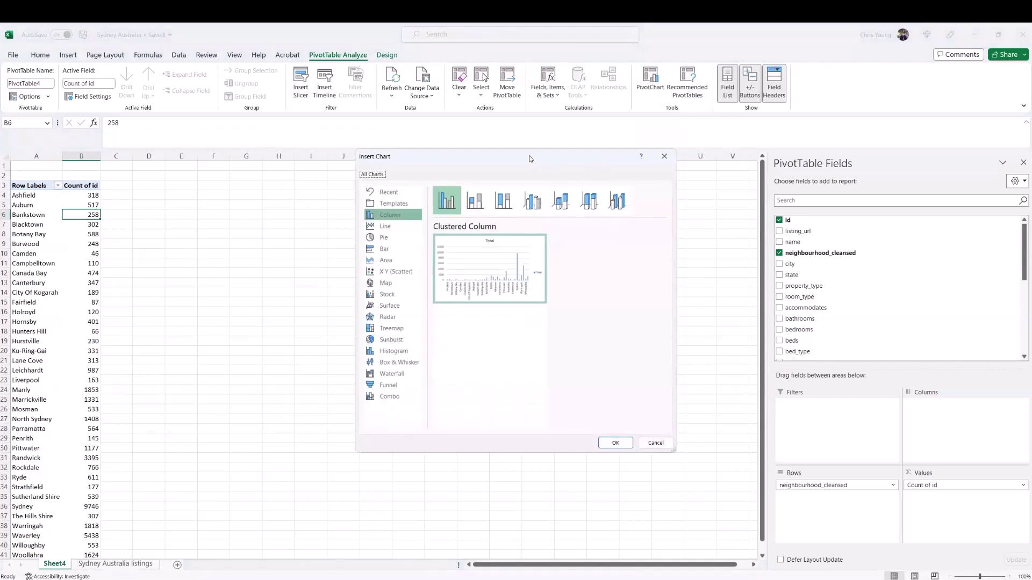
left_click_drag(528, 156, 484, 173)
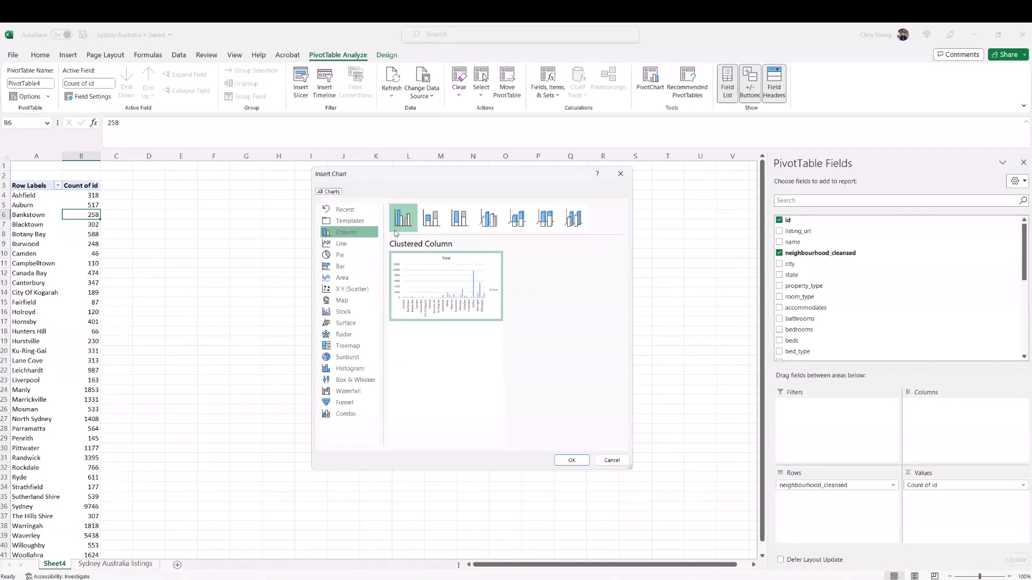
mouse_move(413, 284)
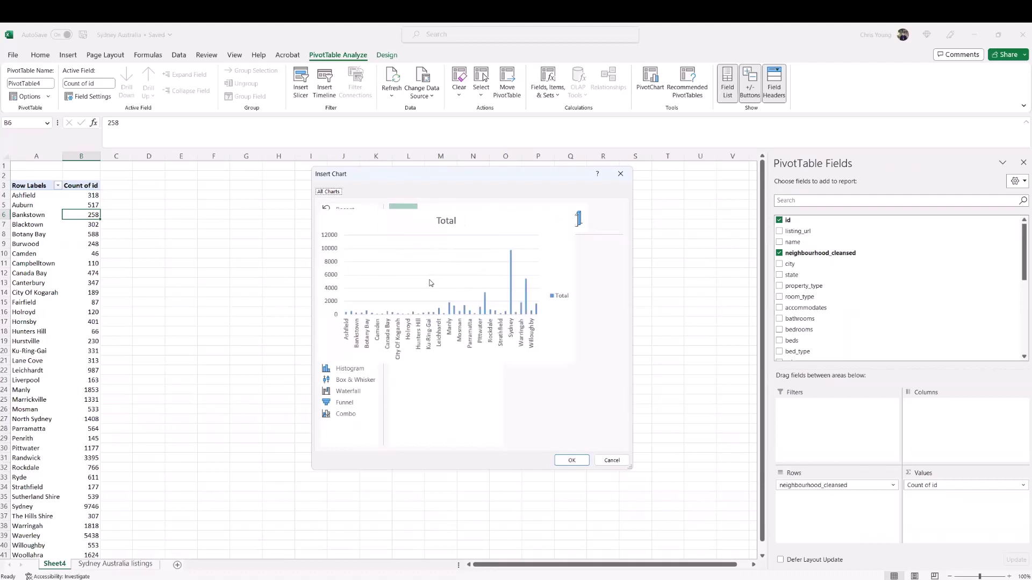
left_click(569, 460)
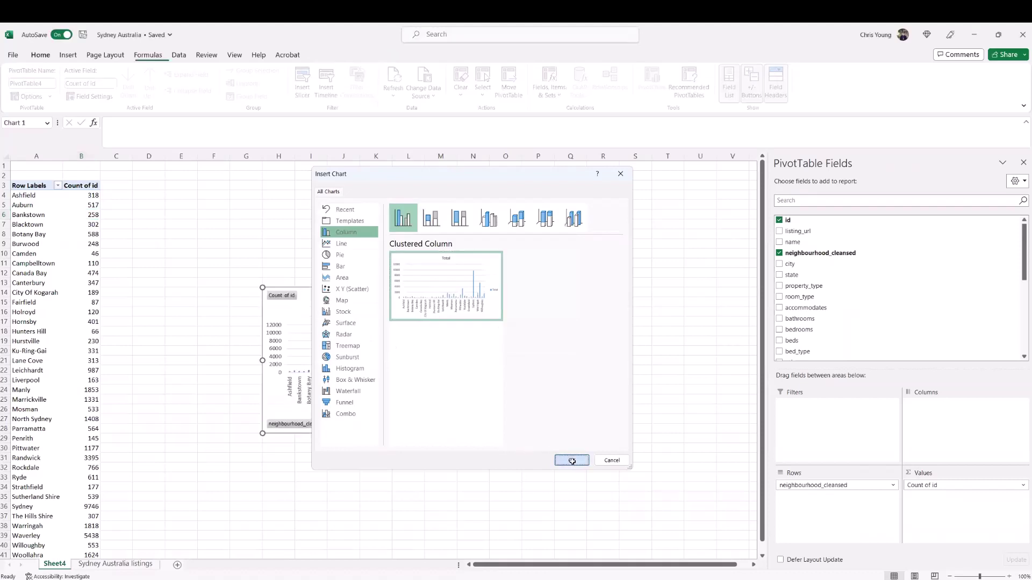
left_click_drag(448, 291, 334, 191)
left_click_drag(395, 331, 655, 504)
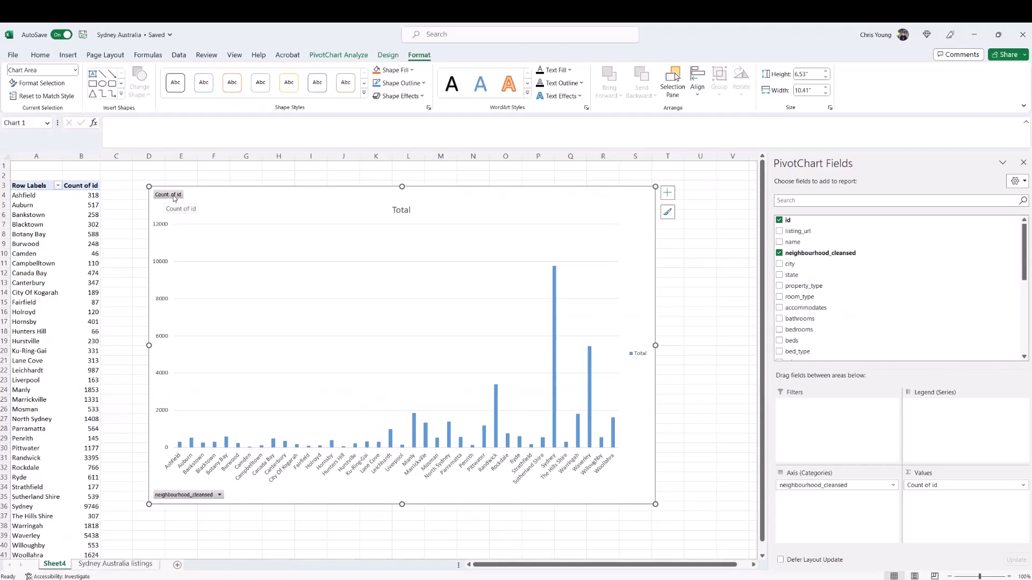
- Hide all field buttons on the PivotChart and delete its Total legend
left_click(388, 55)
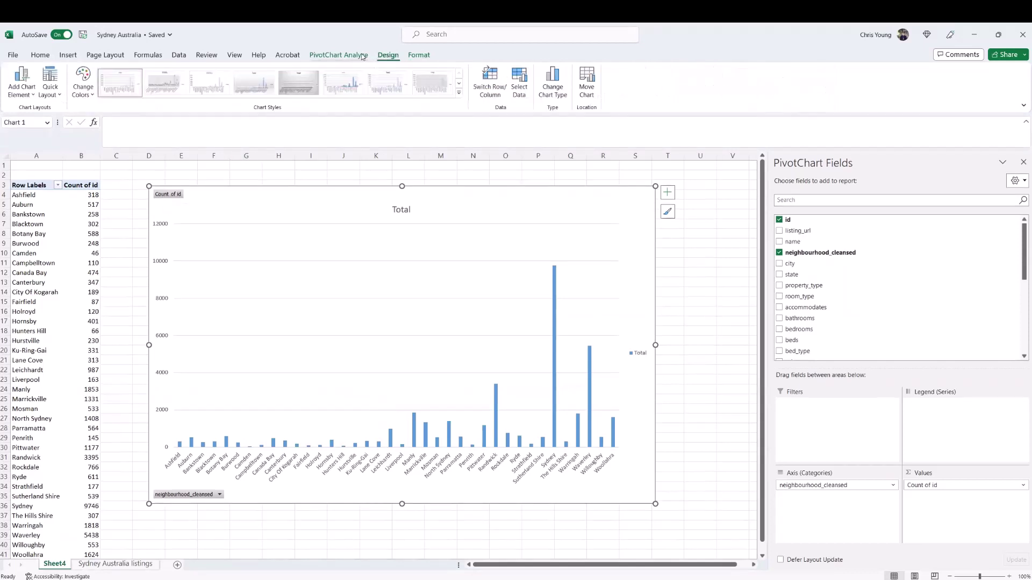
left_click(363, 56)
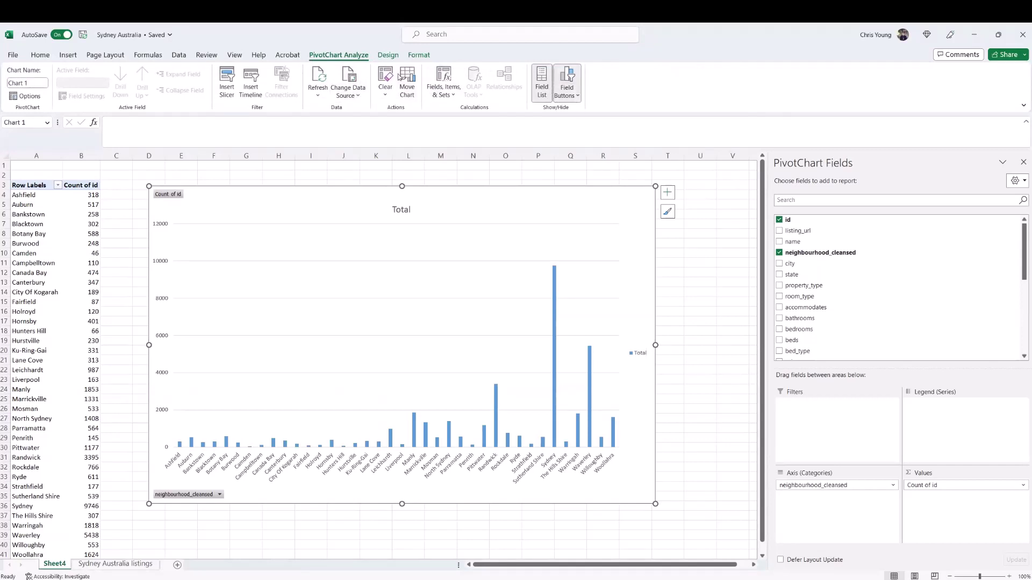
left_click(575, 97)
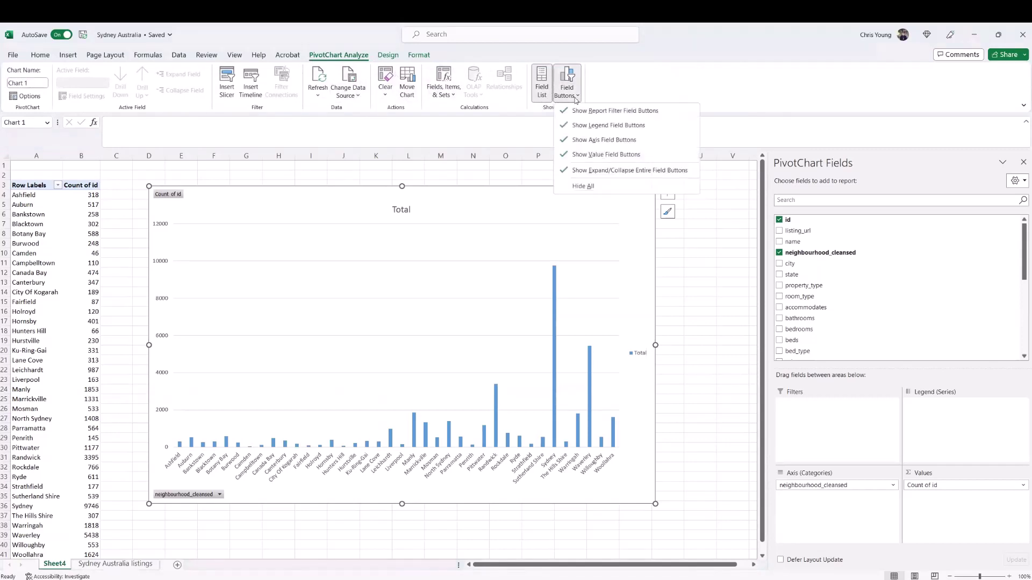
left_click(589, 186)
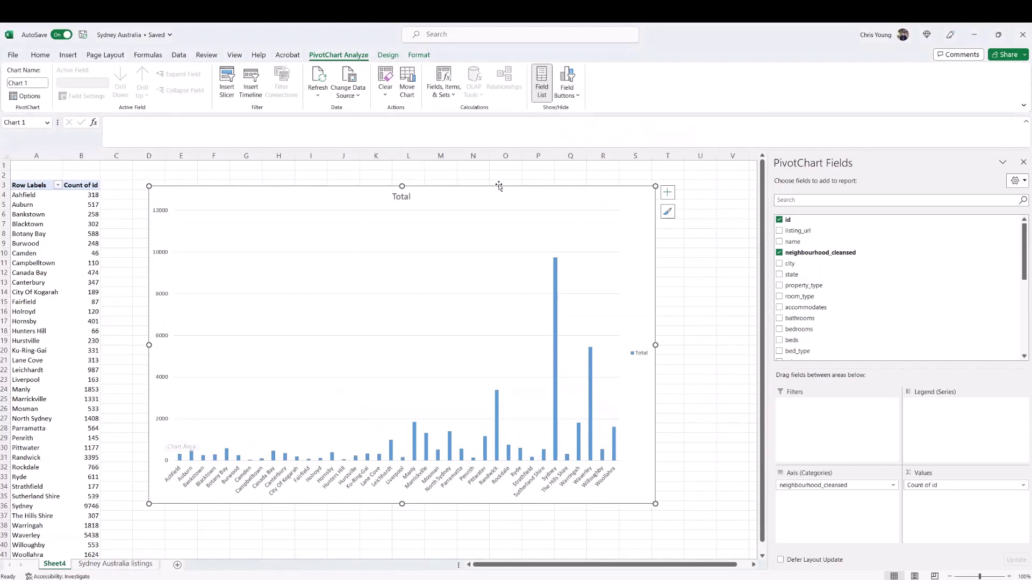
left_click_drag(508, 187, 507, 181)
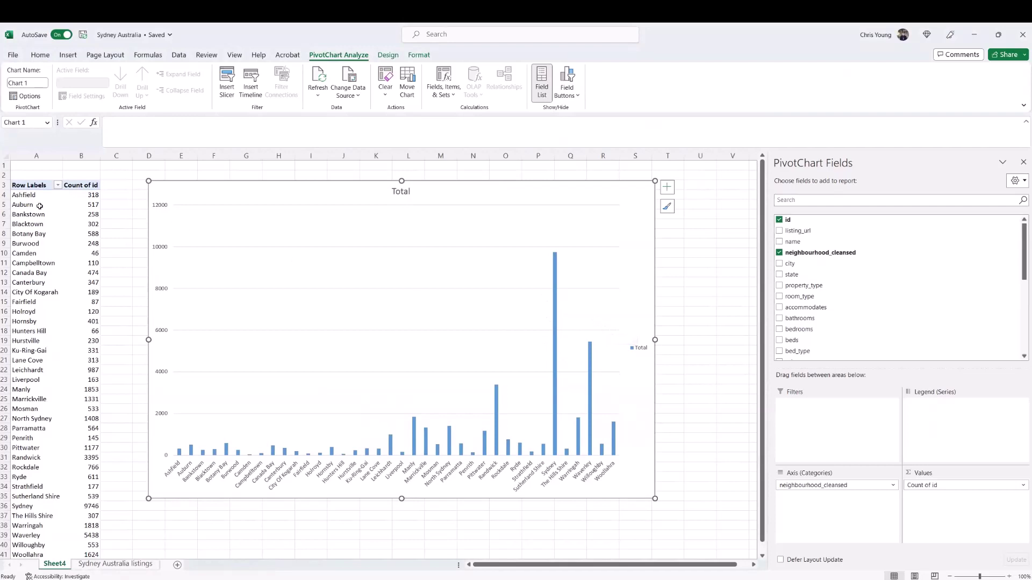
left_click(640, 352)
key("Delete")
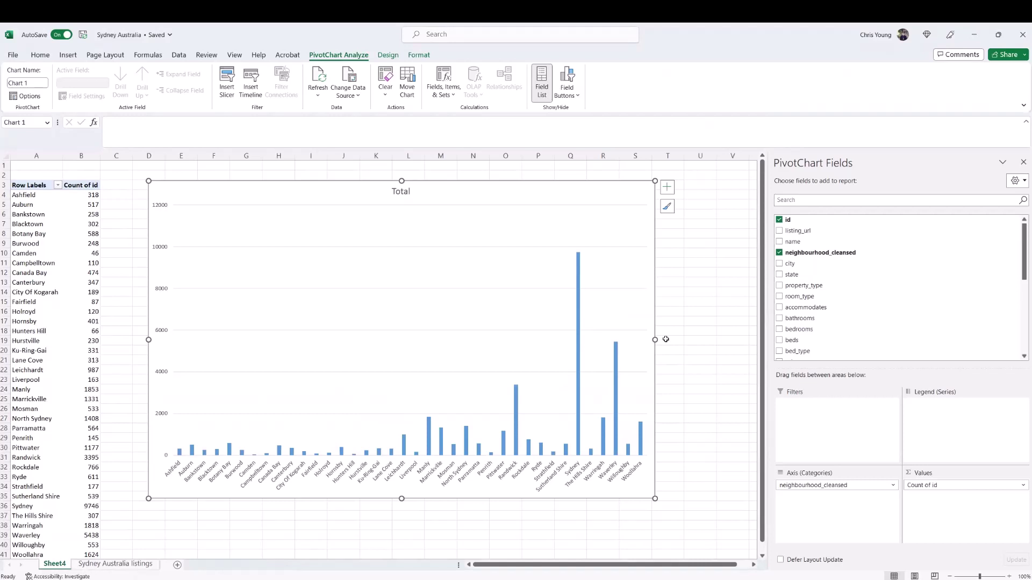
- Sort the pivot table's Count of id values from largest to smallest
mouse_move(579, 365)
right_click(87, 205)
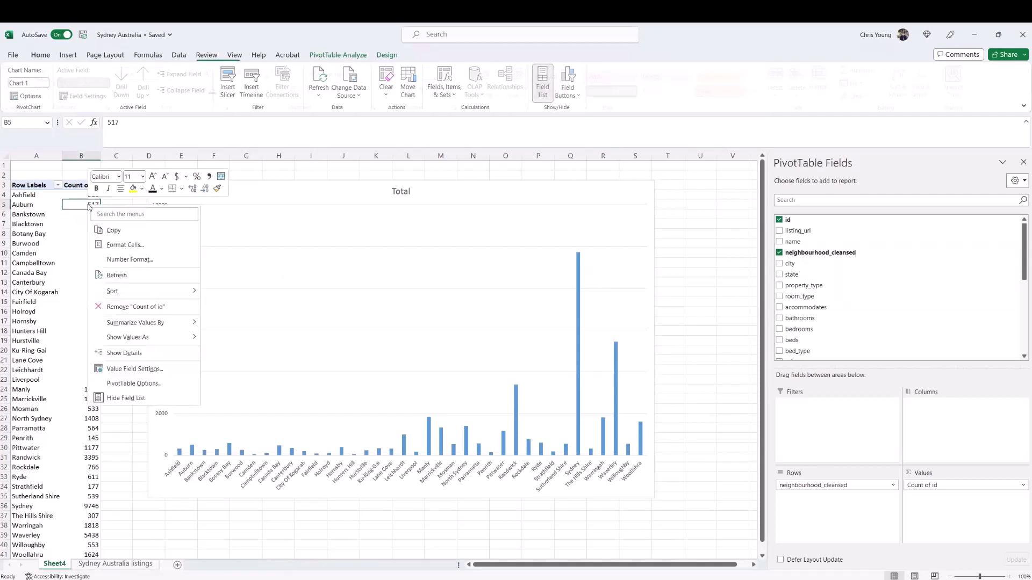
mouse_move(117, 297)
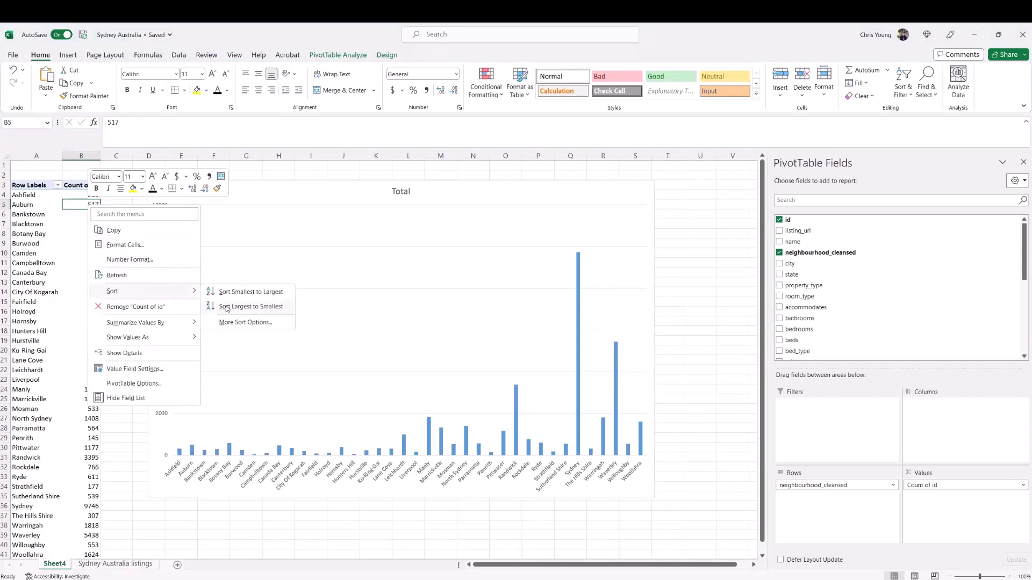
left_click(246, 307)
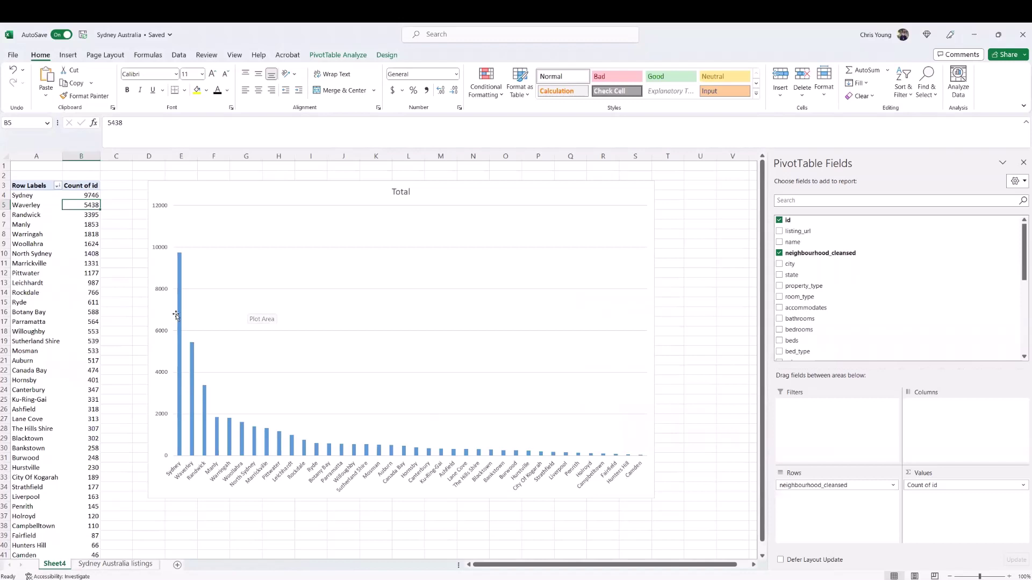
- Filter the pivot table's neighbourhoods to the top 10 items by Count of id
mouse_move(180, 319)
mouse_move(195, 386)
right_click(31, 206)
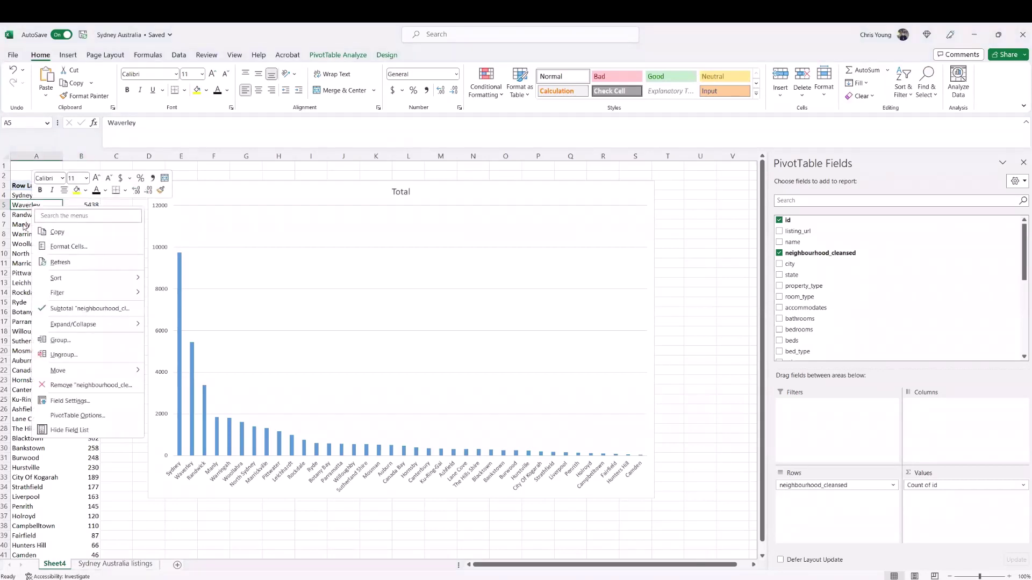
mouse_move(64, 295)
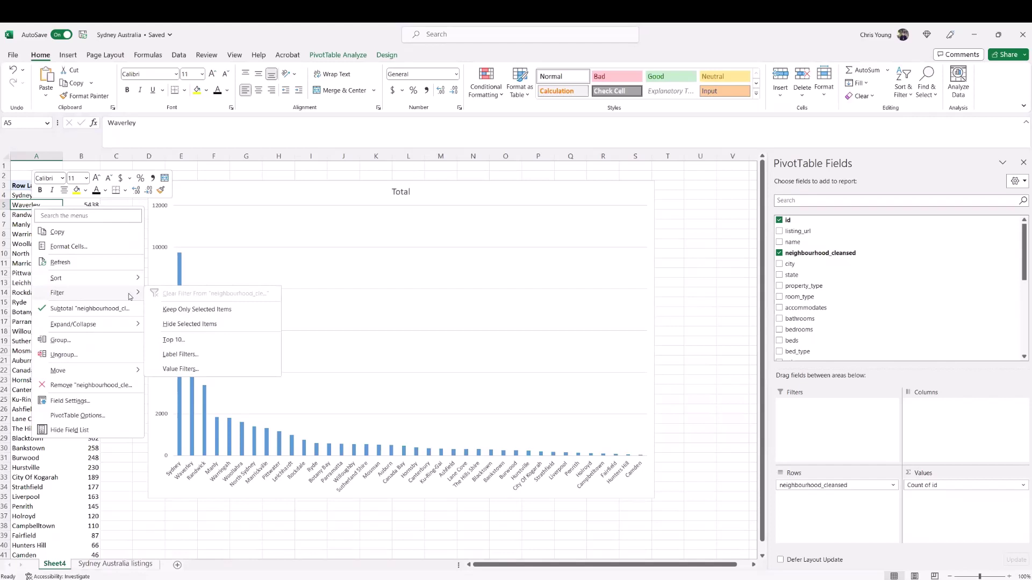
left_click(175, 340)
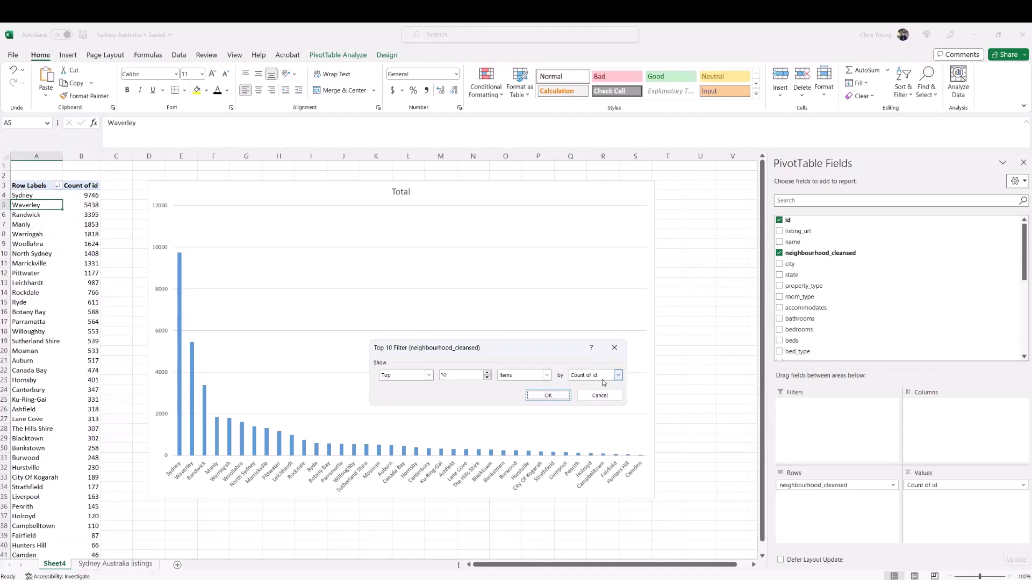
left_click(548, 396)
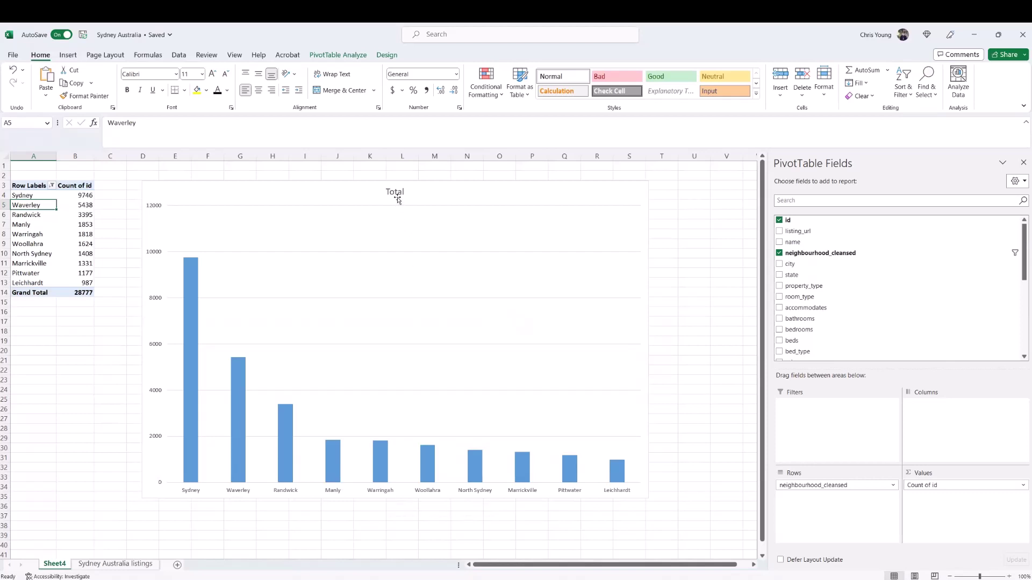
- Add axis titles and data labels to the neighbourhood column chart
left_click(462, 186)
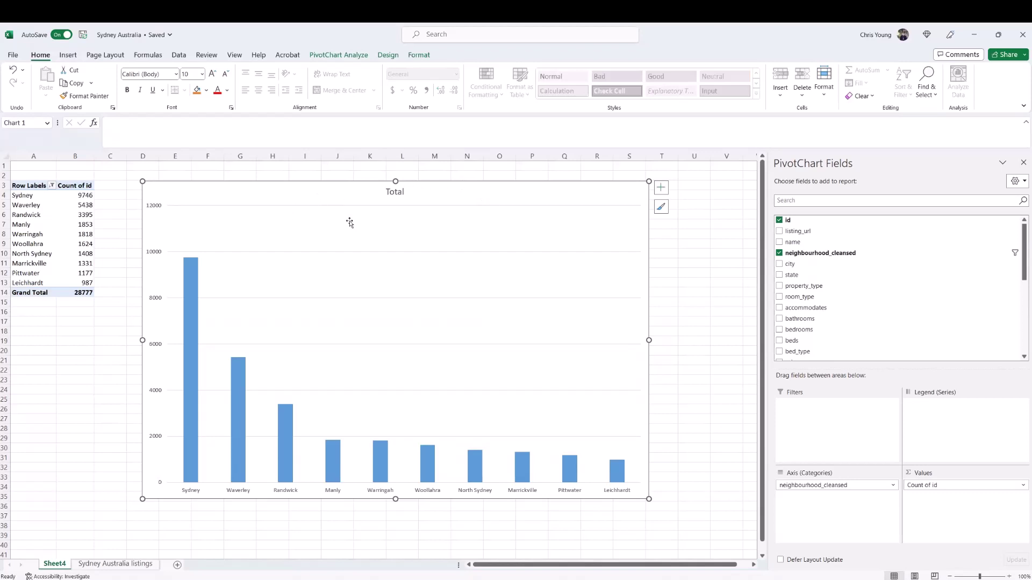
left_click(661, 189)
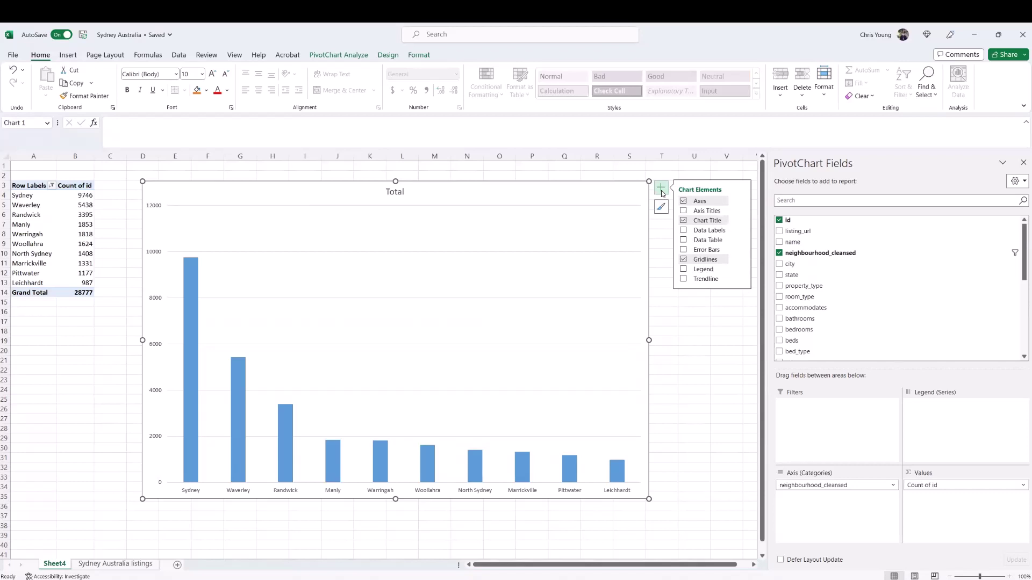
left_click(683, 211)
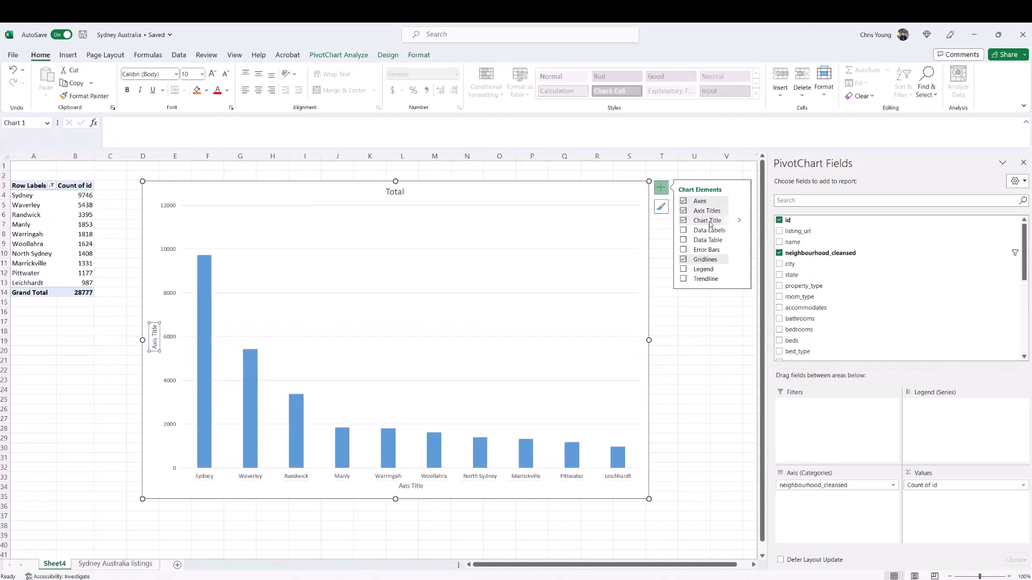
left_click(683, 231)
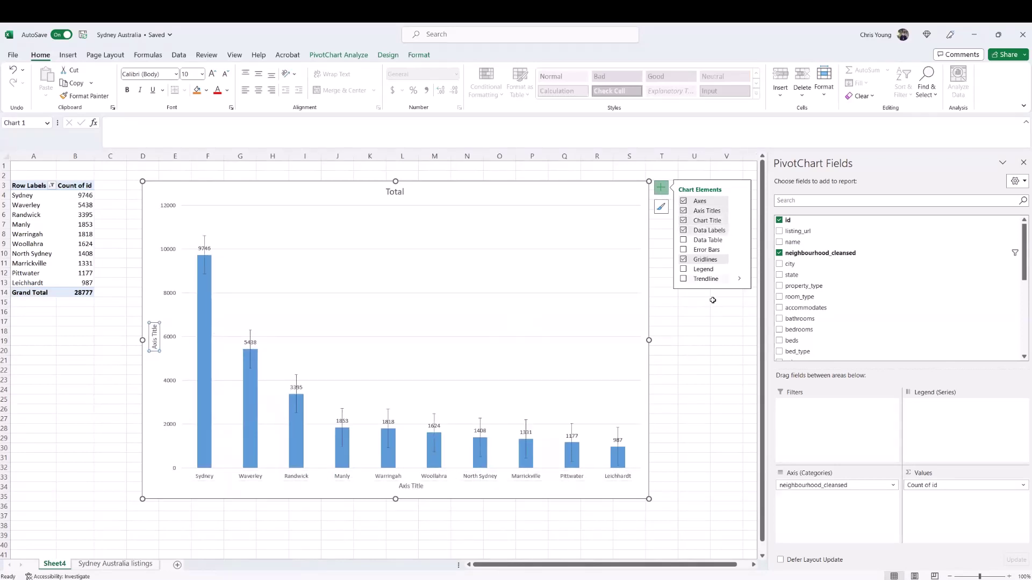
- Replace the chart's horizontal axis title text with "Neighbourhood"
left_click(411, 487)
double_click(411, 486)
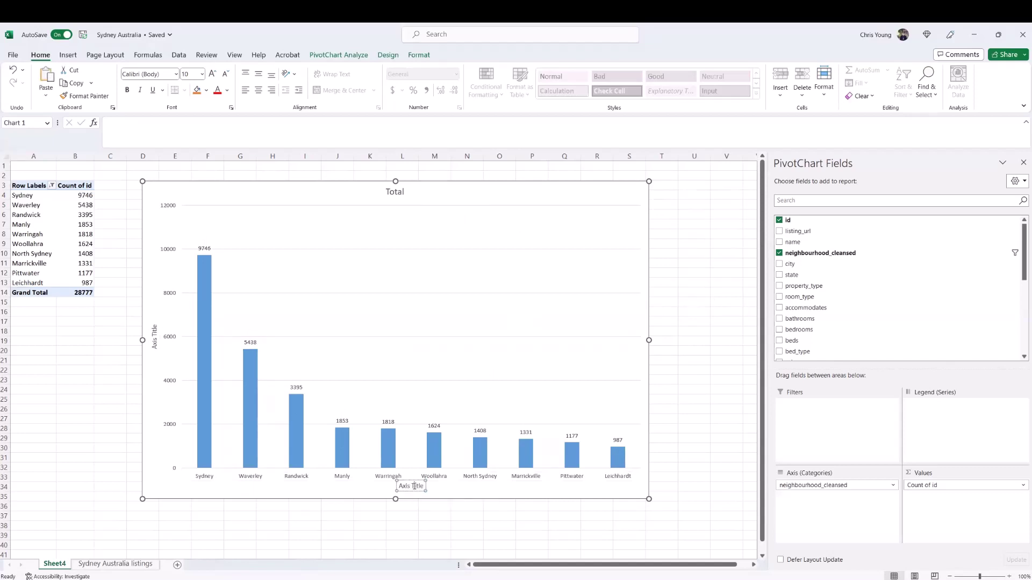
key("BackSpace")
key("BackSpace")
key("BackSpace")
key("BackSpace")
key("BackSpace")
key("BackSpace")
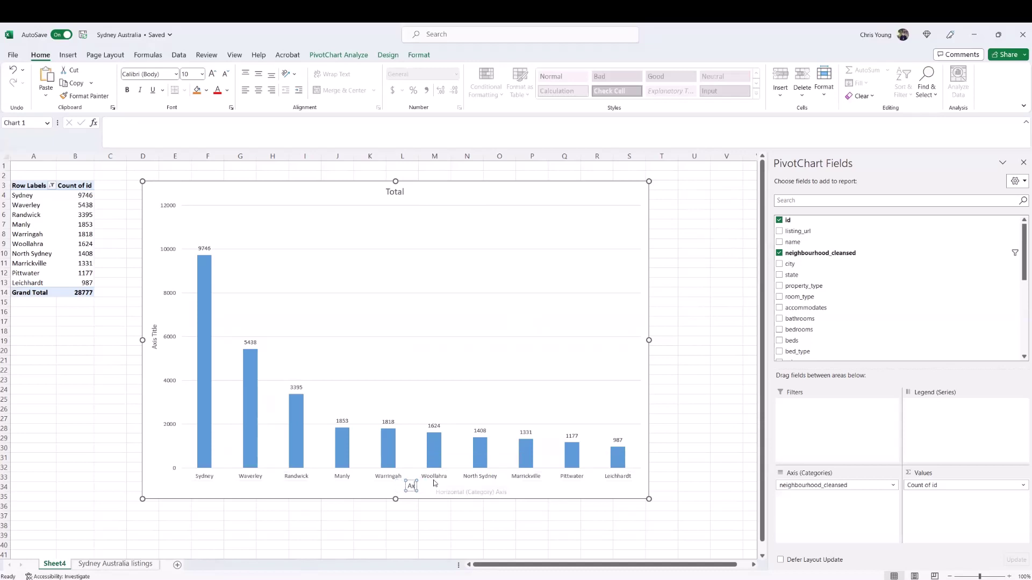
type("Neighbourhood")
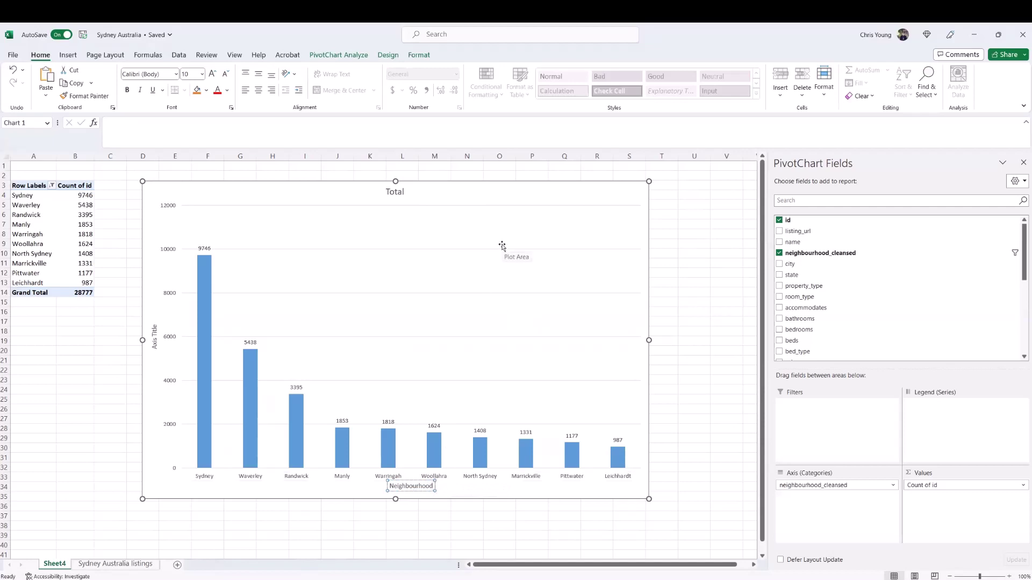
left_click(508, 186)
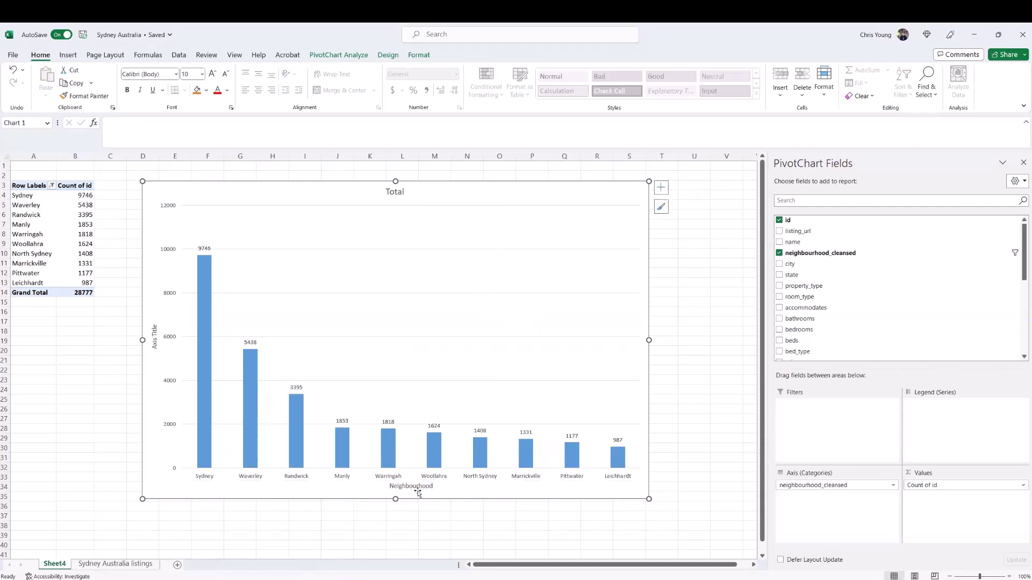
- Replace the chart's vertical axis title text with "# of AirBnb Listings"
left_click(154, 344)
double_click(154, 345)
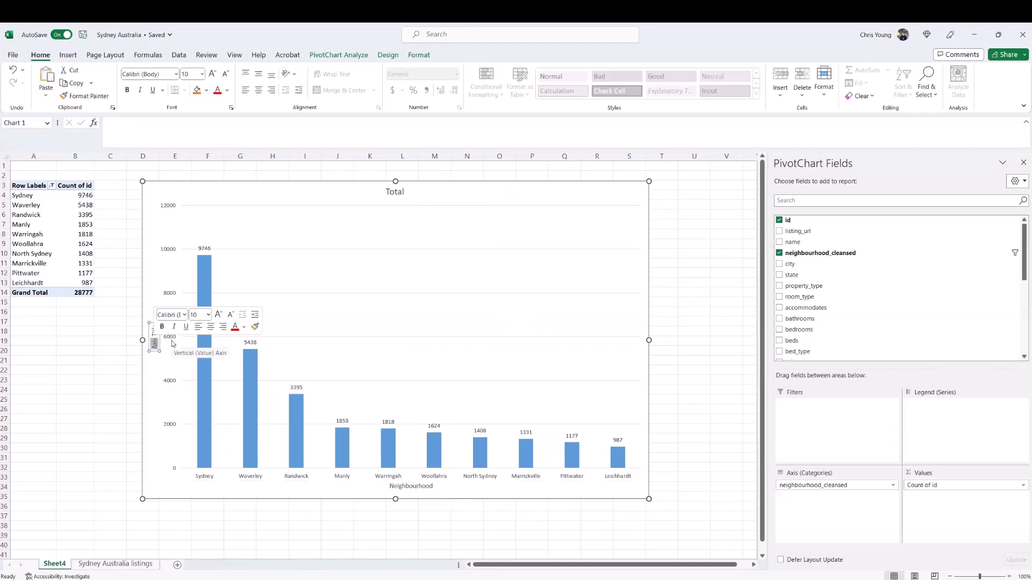
key("Delete")
key("Delete")
key("Delete")
key("Delete")
key("Delete")
key("Delete")
key("Delete")
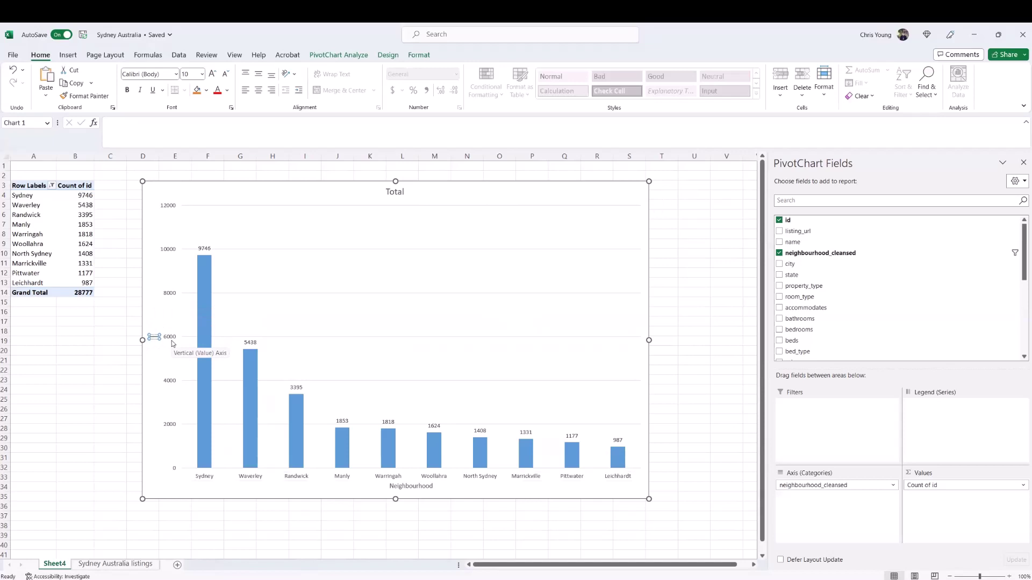
key("Delete")
type("# o")
type("f All")
type("Bnb")
type(" Listings")
left_click(156, 277)
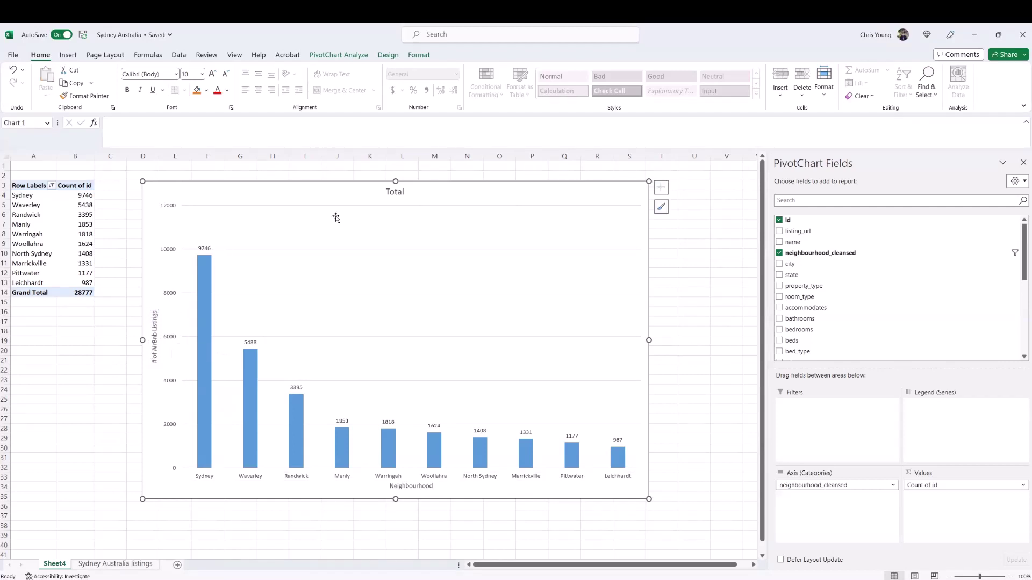
- Change the chart title to "Top 10 AirBnb Neighbouhoods in Sydney, Australia" and close the title formatting options
double_click(397, 191)
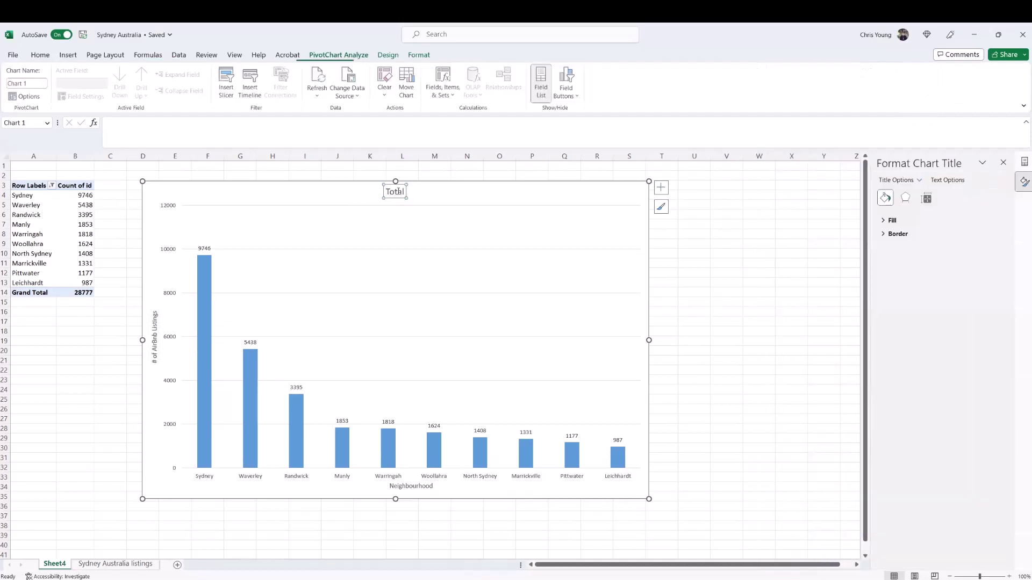
left_click(398, 192)
double_click(398, 193)
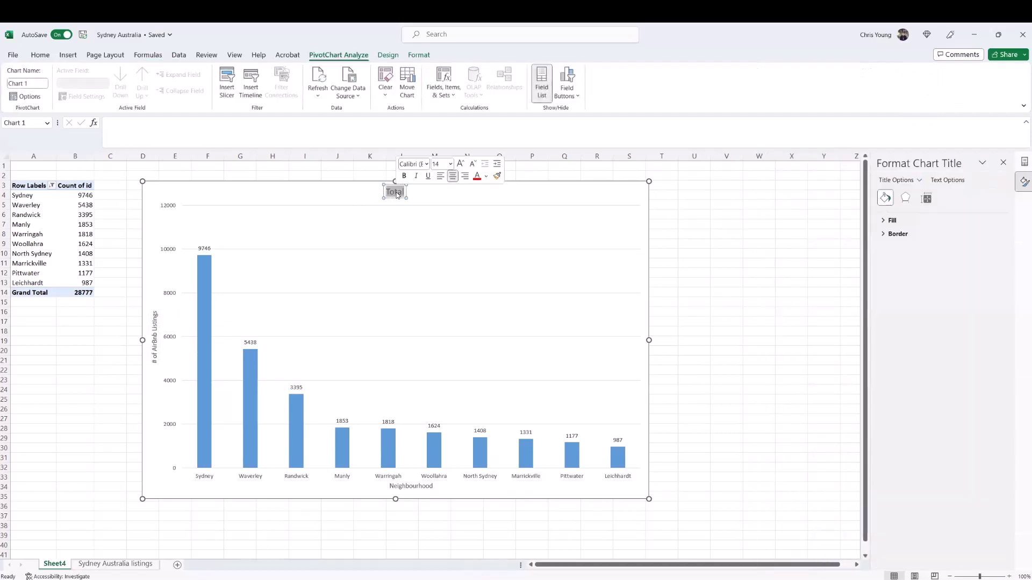
type("Top 10 AirBnb Neighbouho")
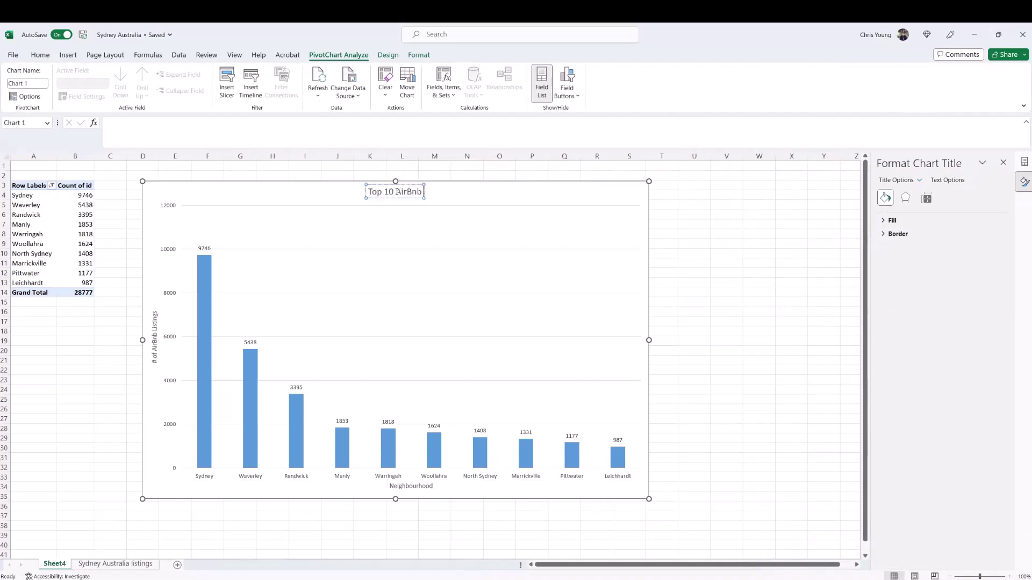
type("ods")
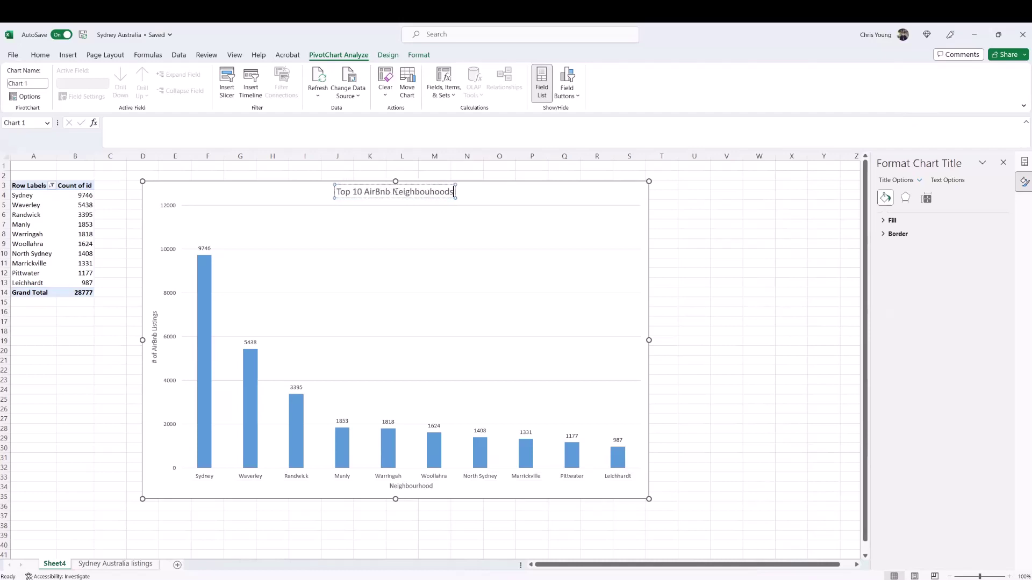
type(" in Syd")
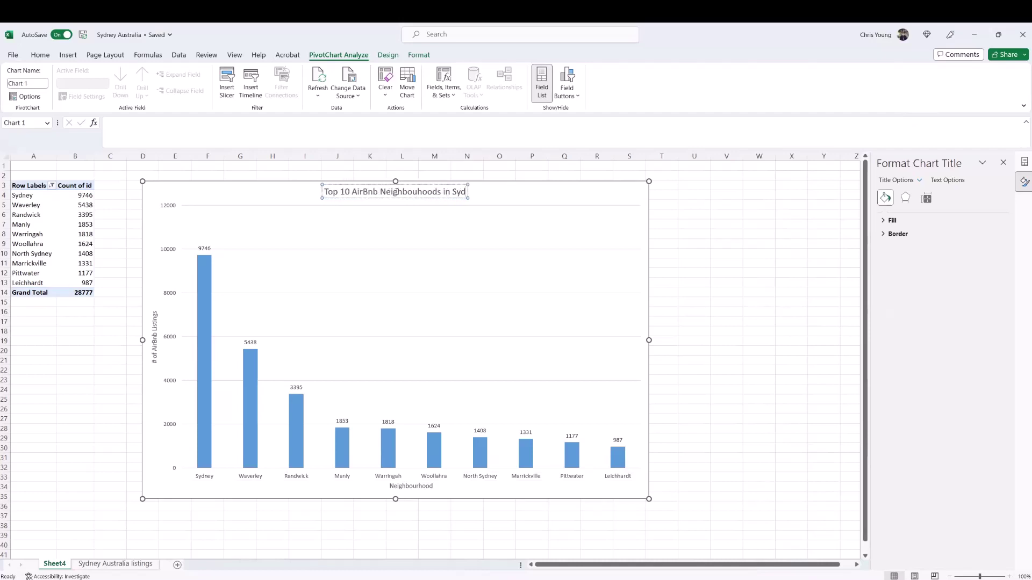
type("ney, Australia")
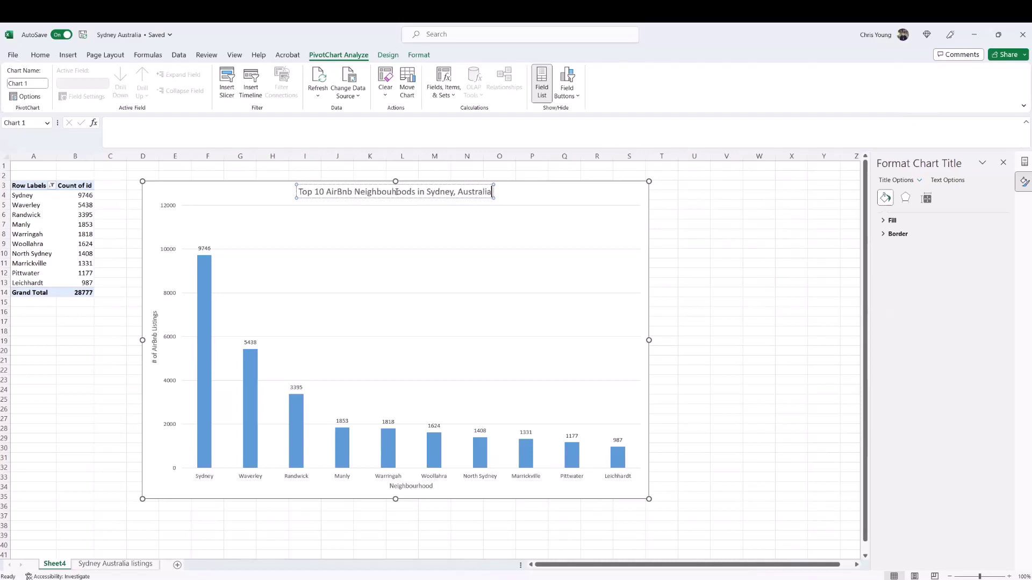
left_click(554, 186)
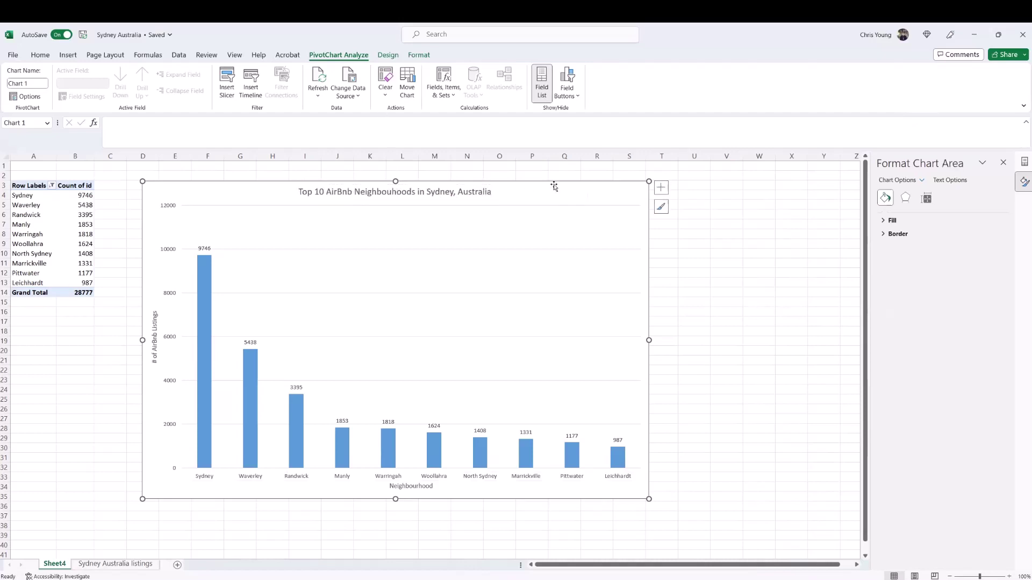
left_click(1003, 163)
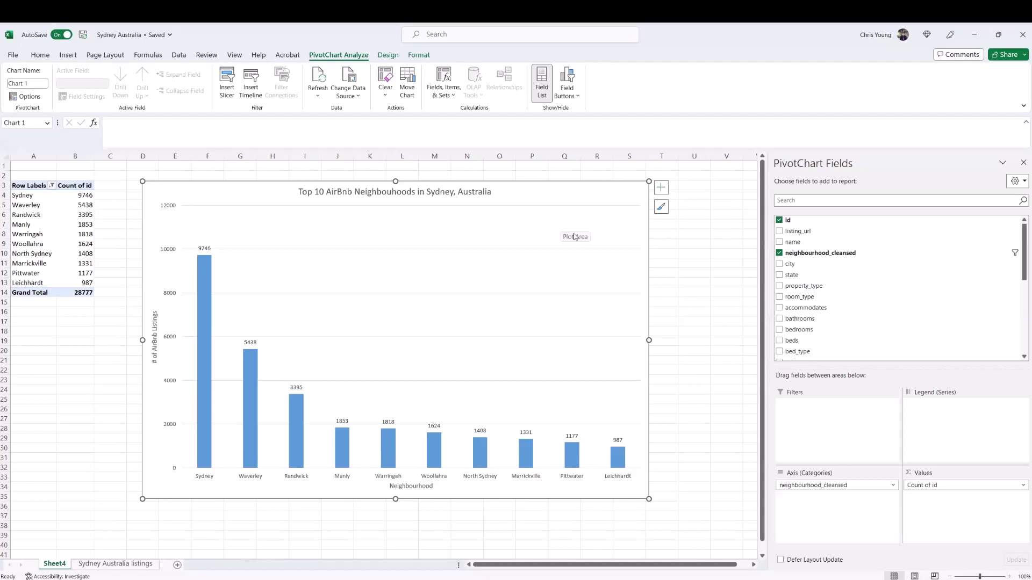
- Check the chart tasks in the PowerPoint slide show, and in Excel insert a PivotTable from the Sydney Australia listings data on a new worksheet
left_click(760, 579)
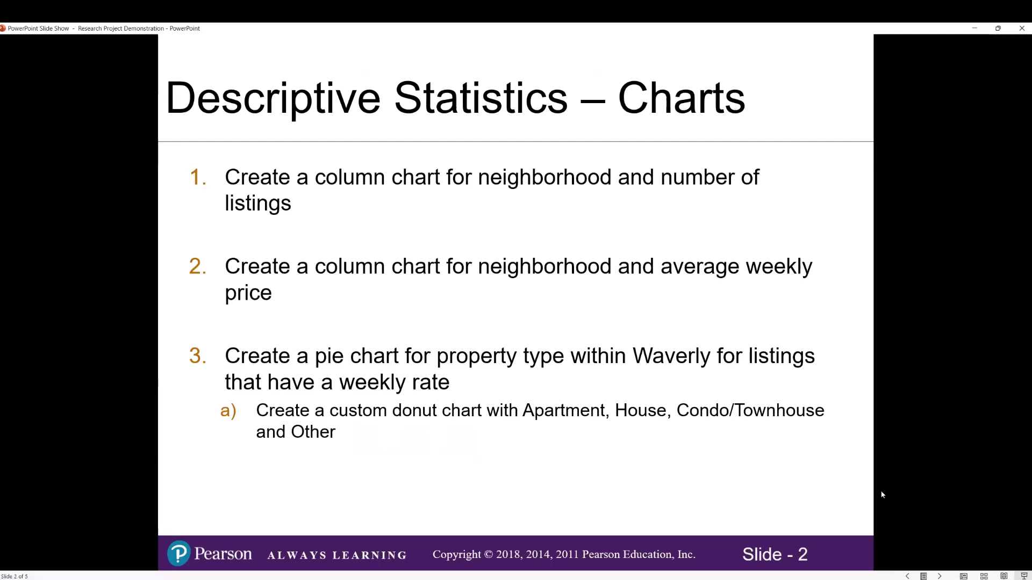
key("alt+Tab")
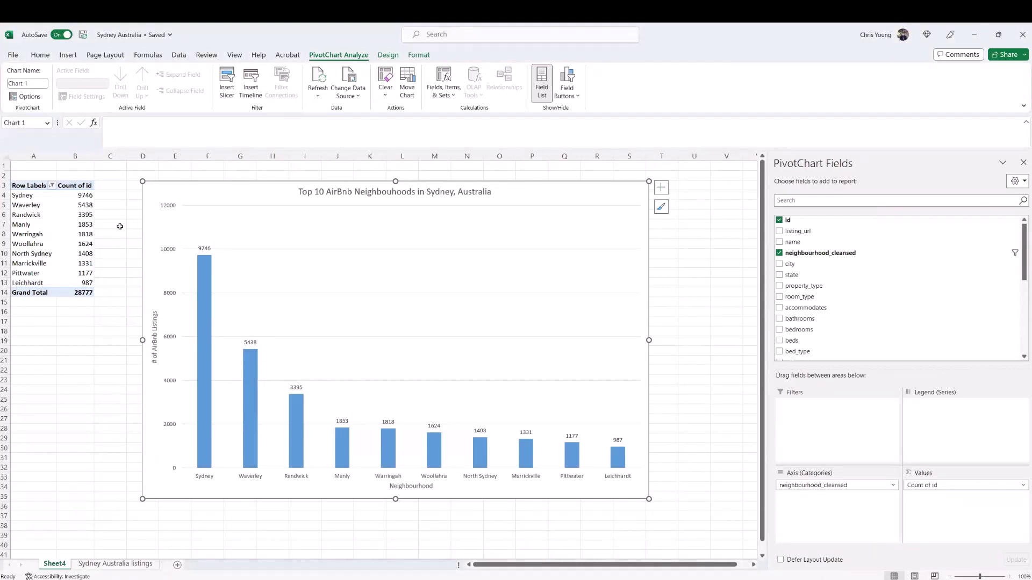
left_click(118, 564)
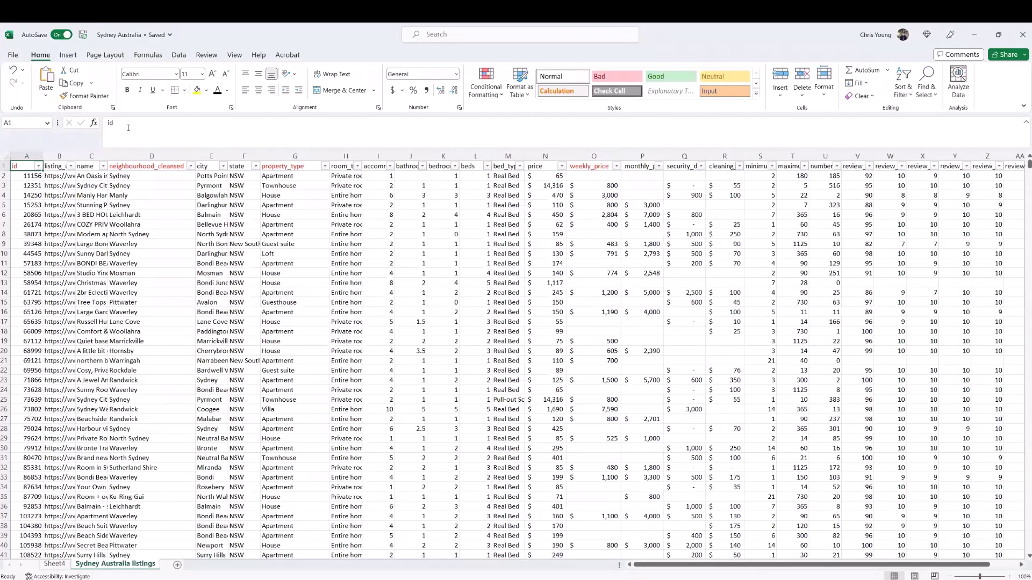
left_click(68, 55)
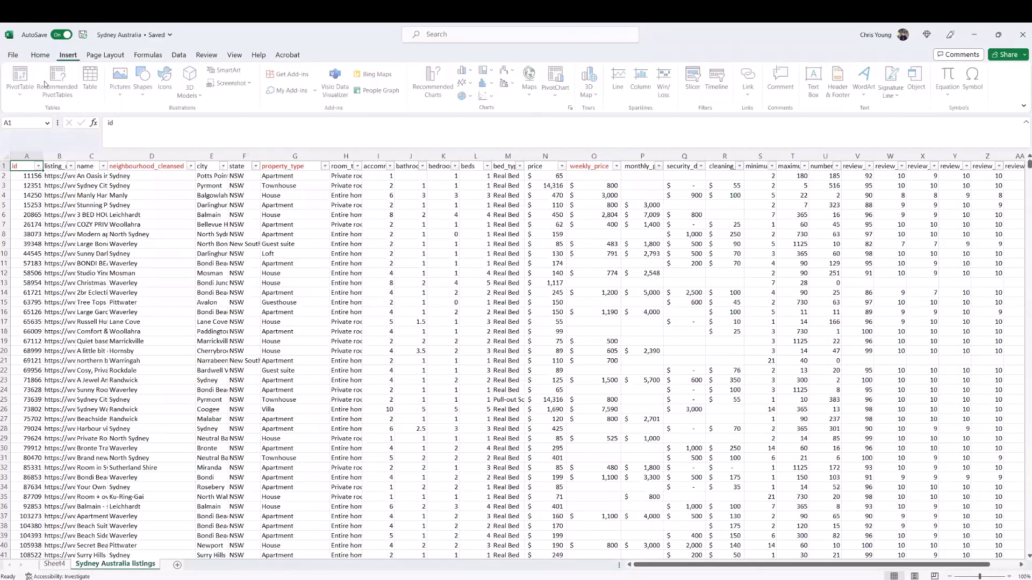
left_click(21, 91)
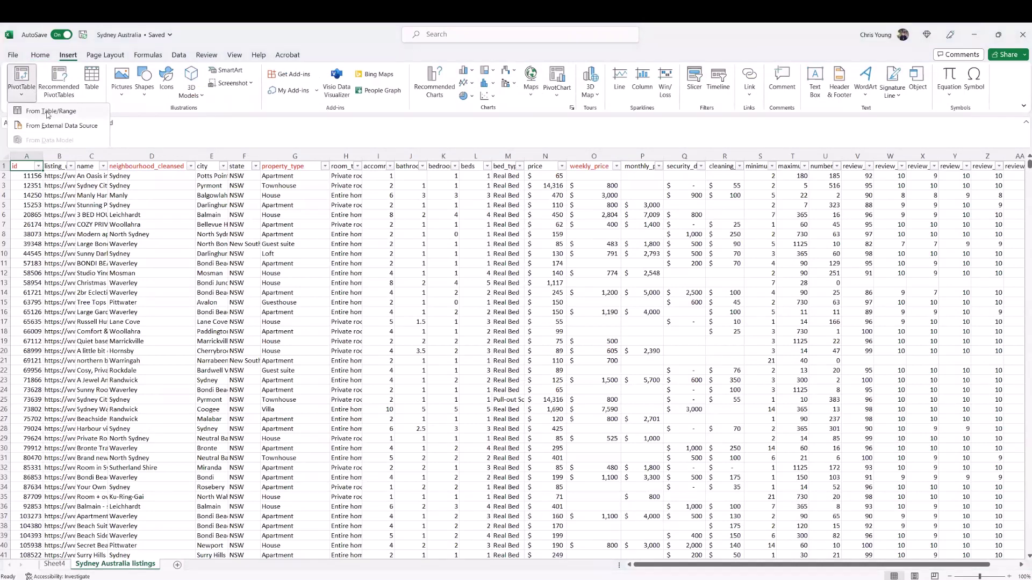
left_click(48, 112)
left_click(542, 443)
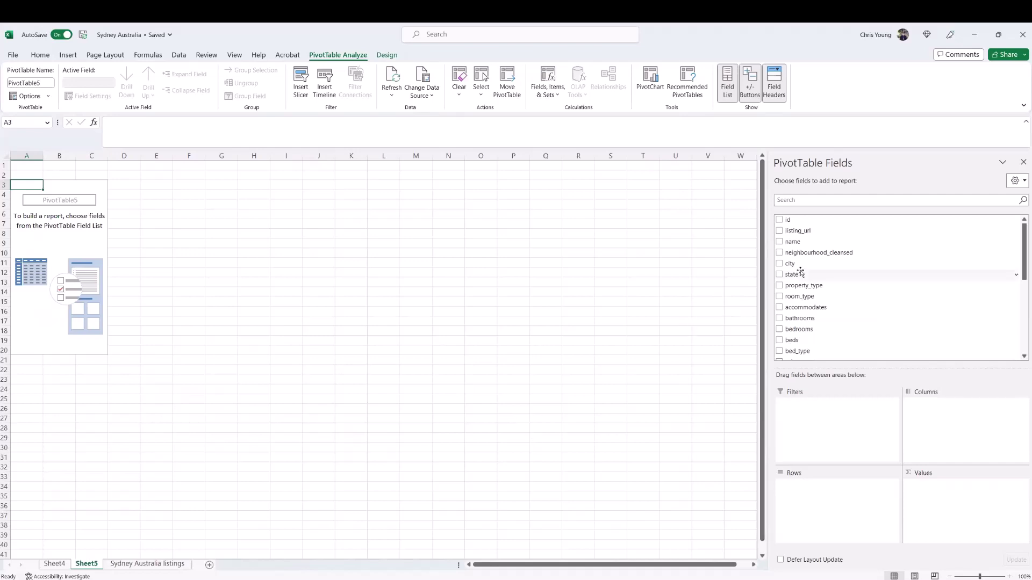
- Build the new pivot table with neighbourhood_cleansed as rows and weekly_price as values
left_click_drag(818, 257, 832, 485)
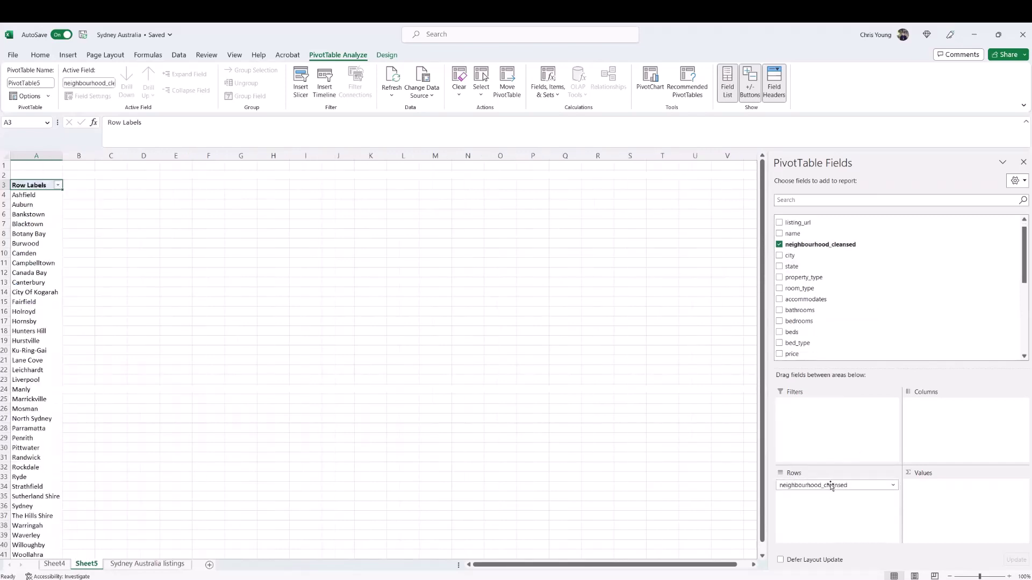
scroll(837, 318, "down", 1)
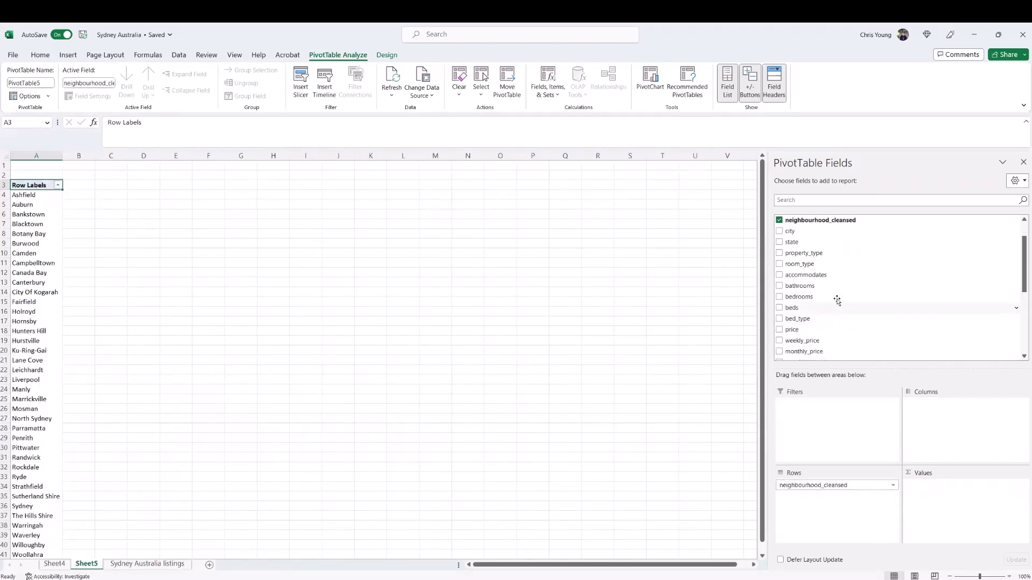
scroll(825, 283, "down", 1)
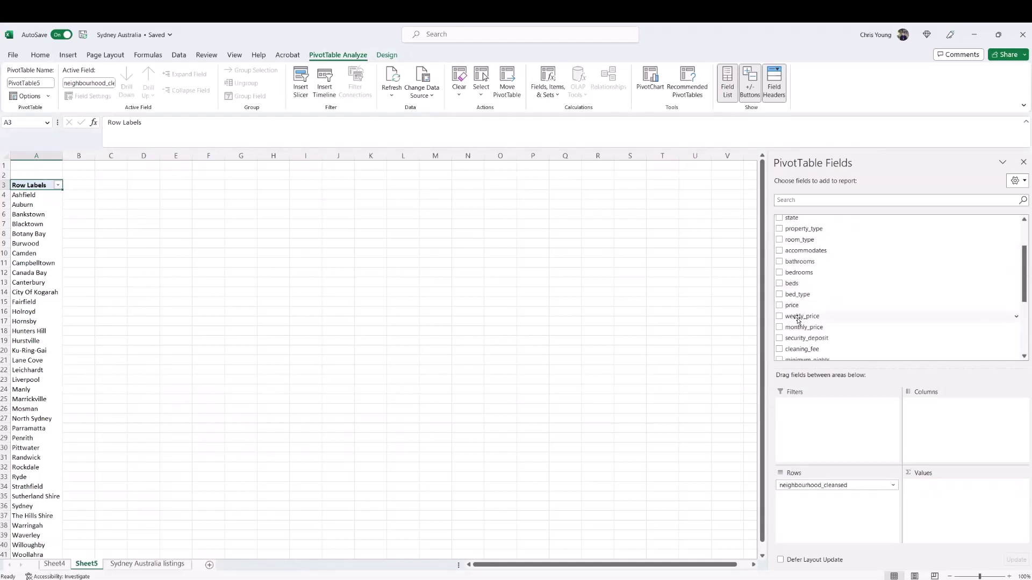
left_click_drag(797, 320, 936, 491)
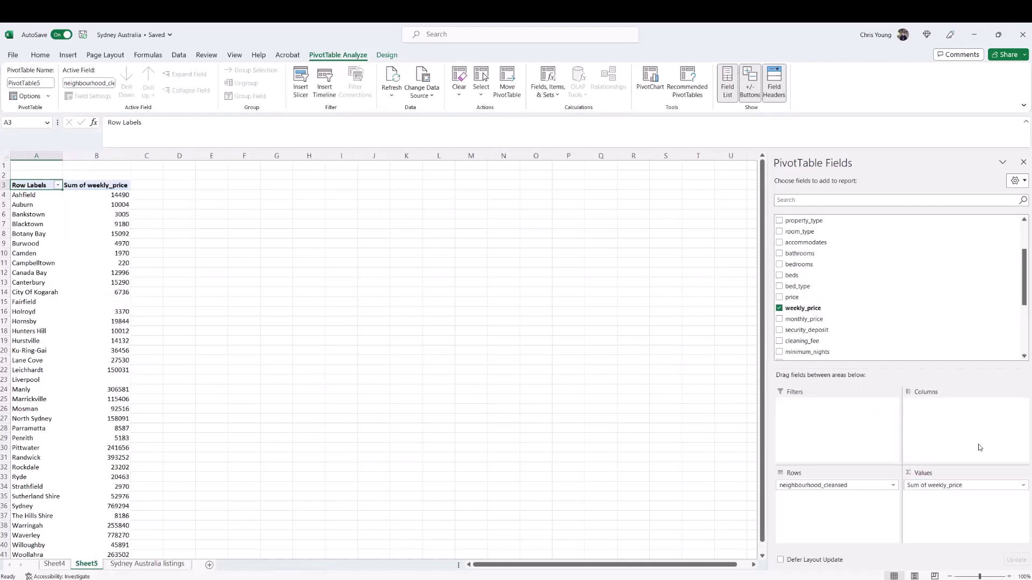
- Change the weekly_price value field in the pivot table to summarize by Average
left_click(941, 486)
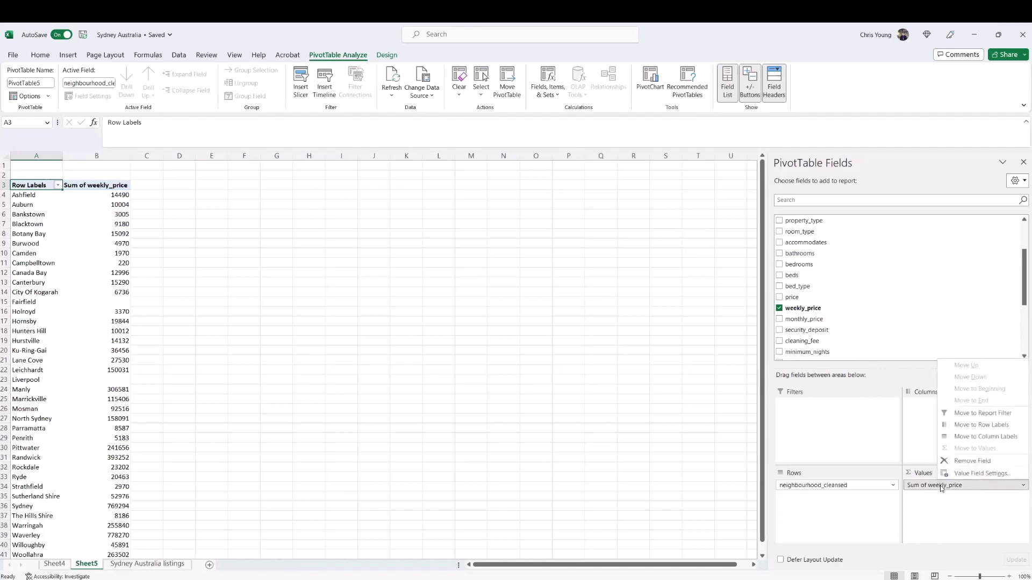
left_click(966, 474)
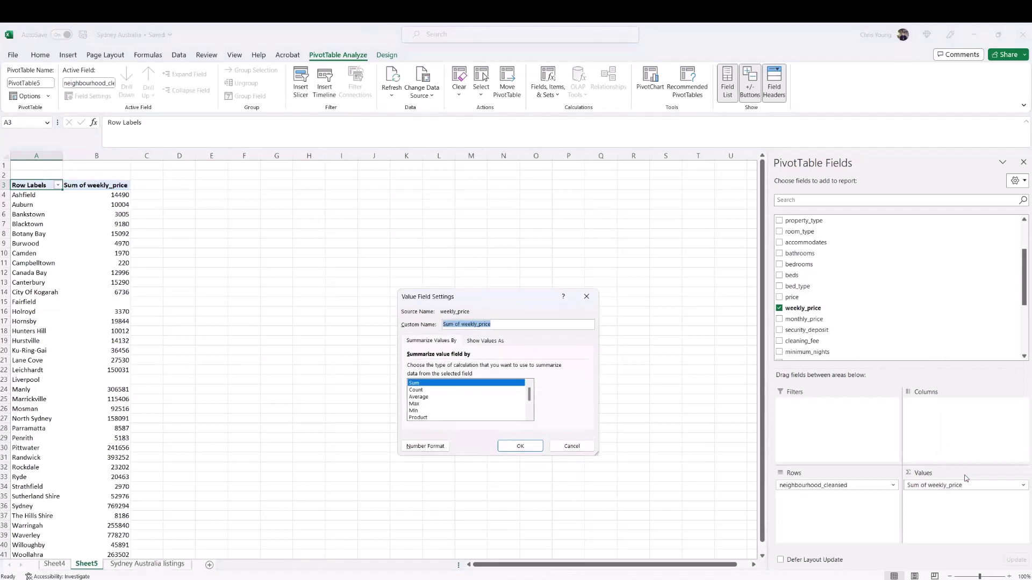
left_click(424, 398)
left_click(520, 445)
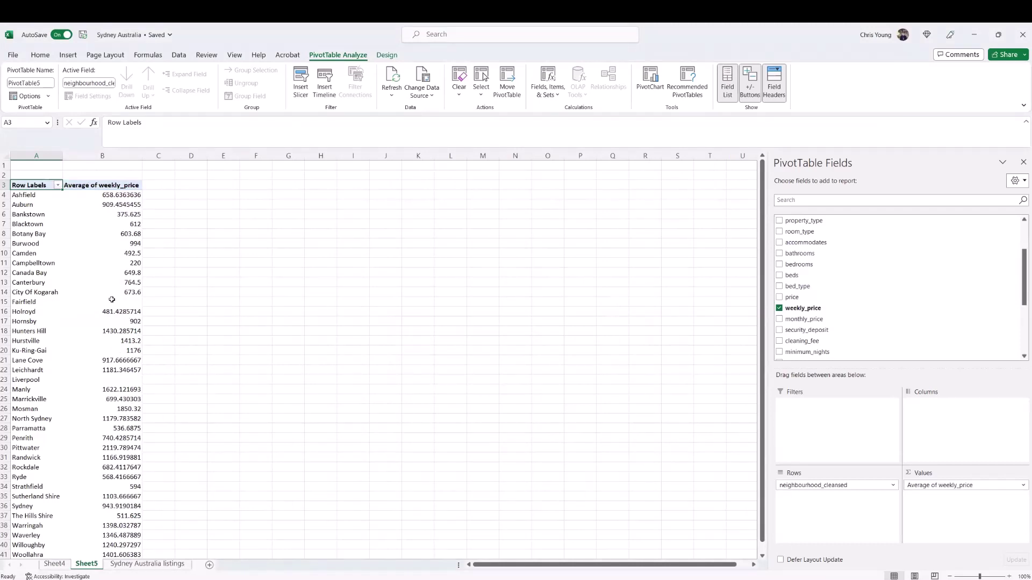
- Check the source listings sheet, and sort the Sheet5 pivot table by average weekly price from largest to smallest
left_click(134, 565)
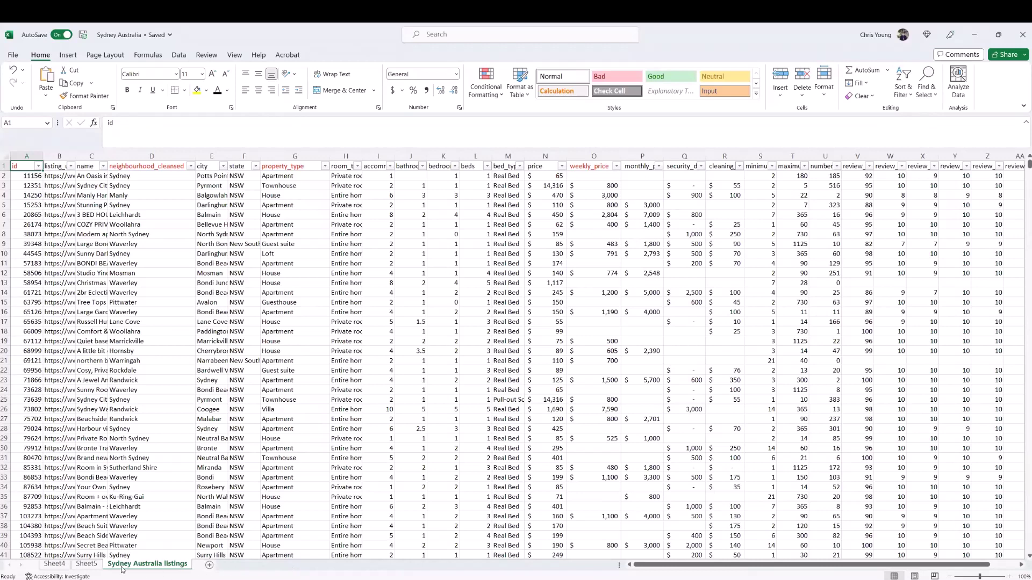
left_click(93, 564)
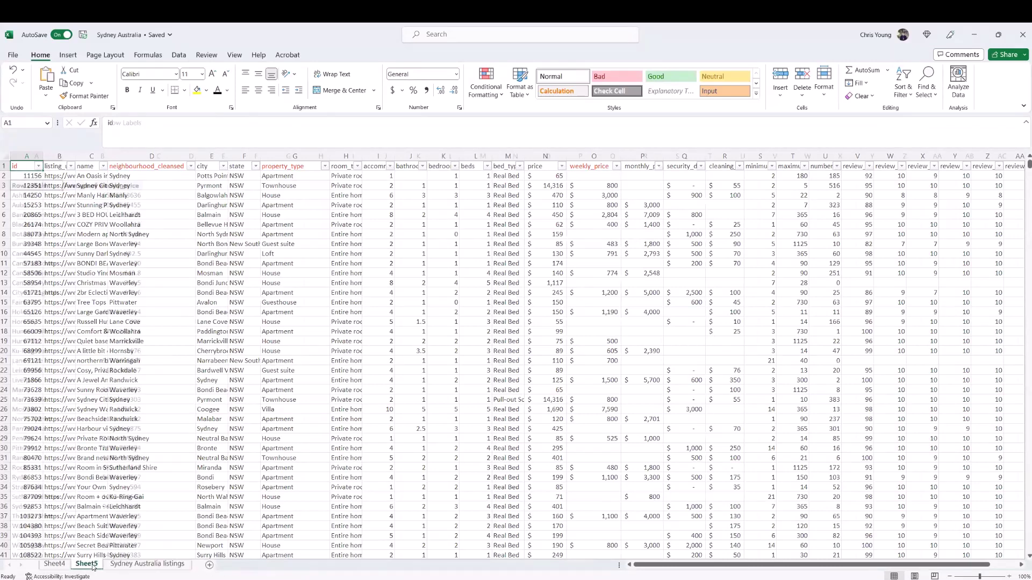
right_click(130, 228)
mouse_move(178, 311)
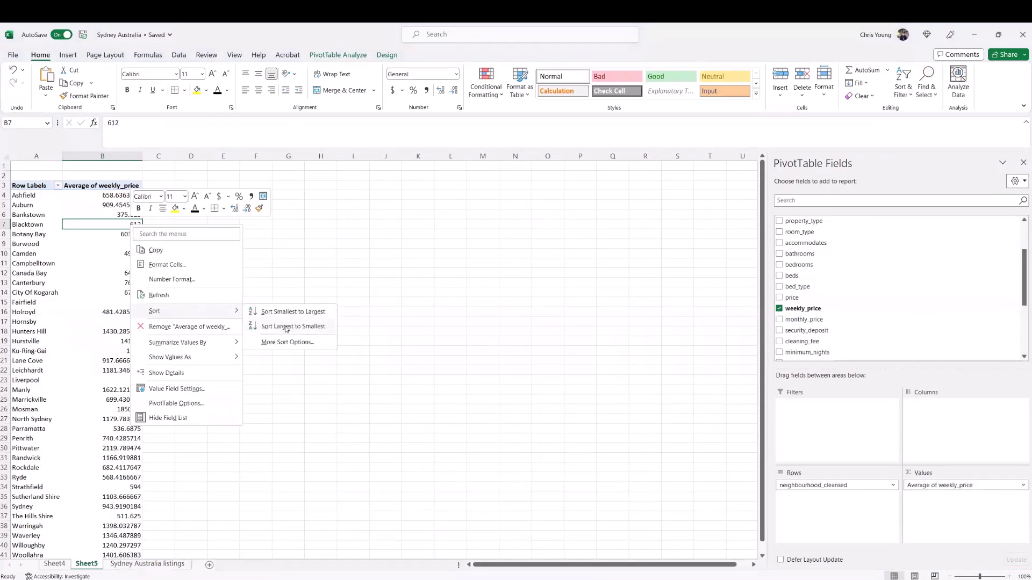
left_click(285, 327)
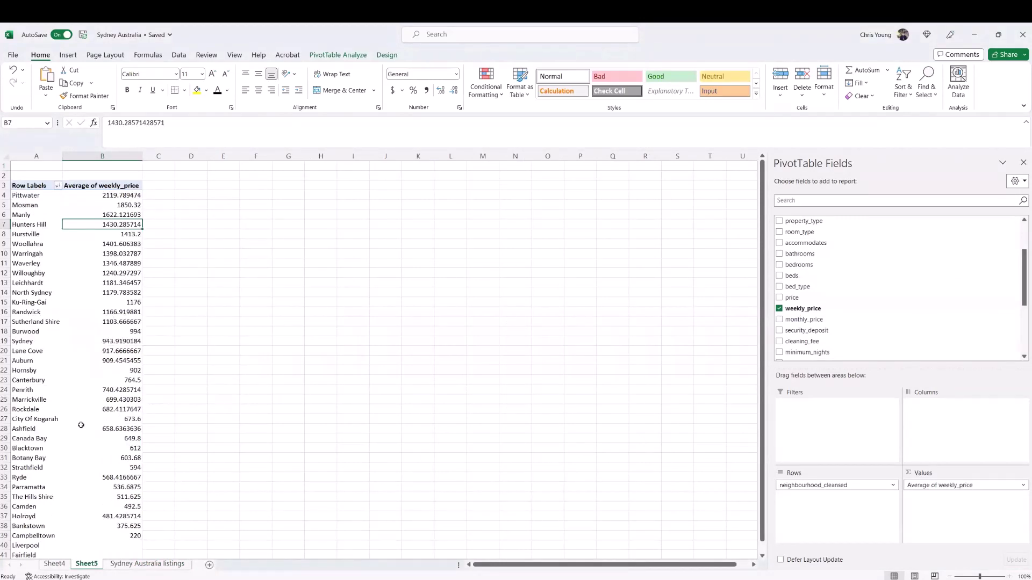
- Add weekly_price as a report filter on the pivot table and exclude the (blank) entries using multiple-item selection
scroll(97, 434, "down", 2)
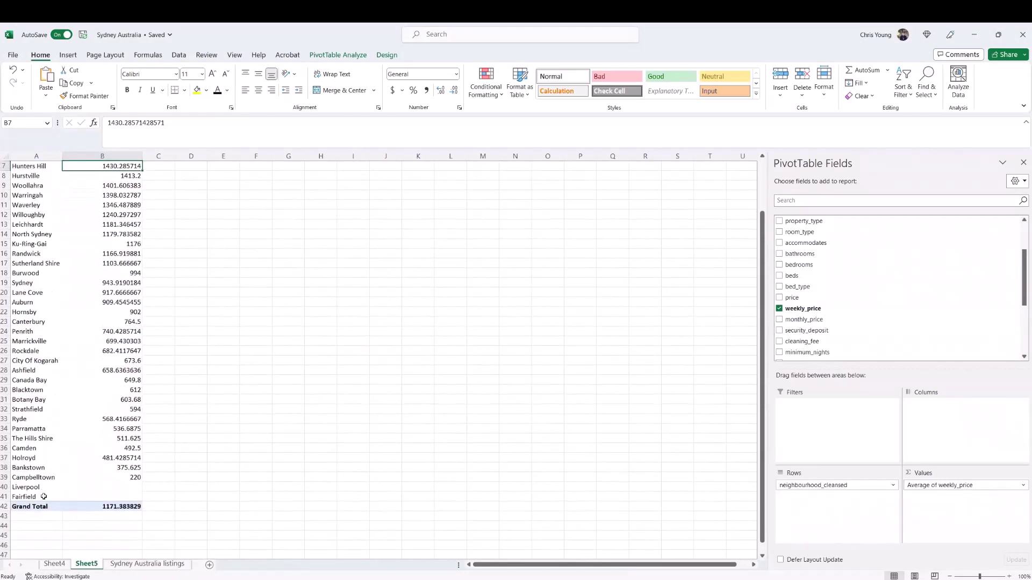
scroll(128, 495, "up", 2)
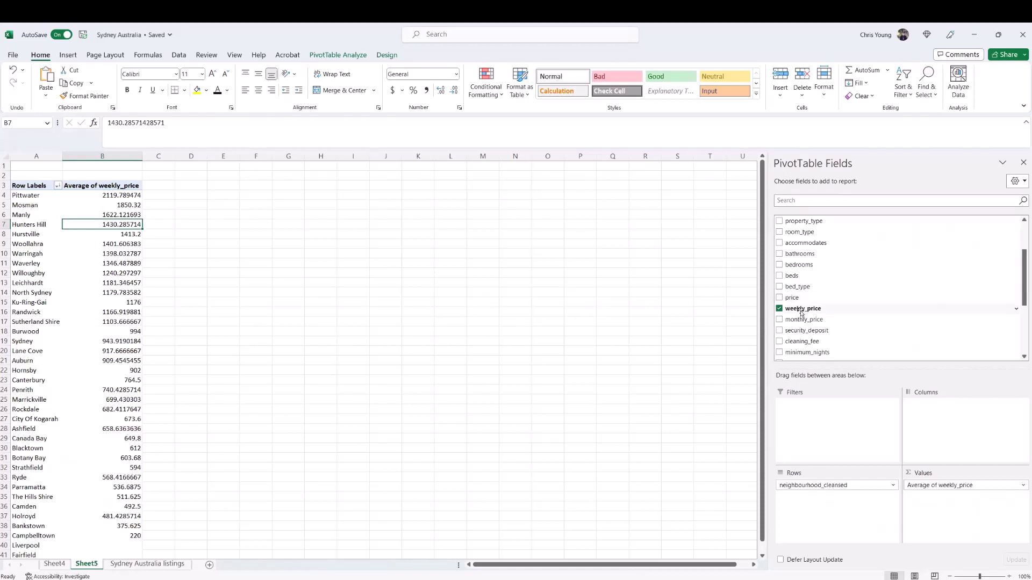
left_click_drag(800, 314, 816, 417)
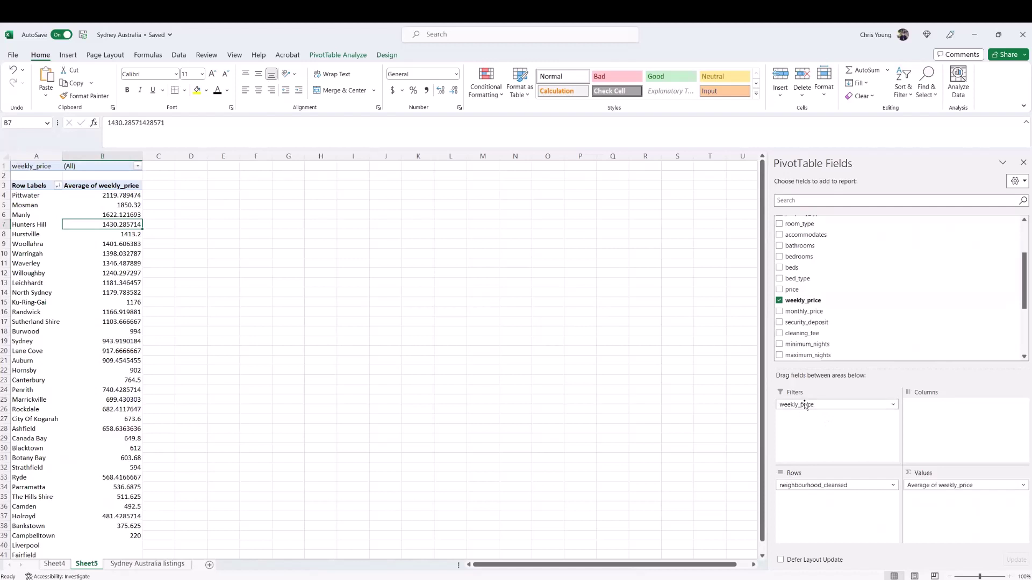
left_click(138, 167)
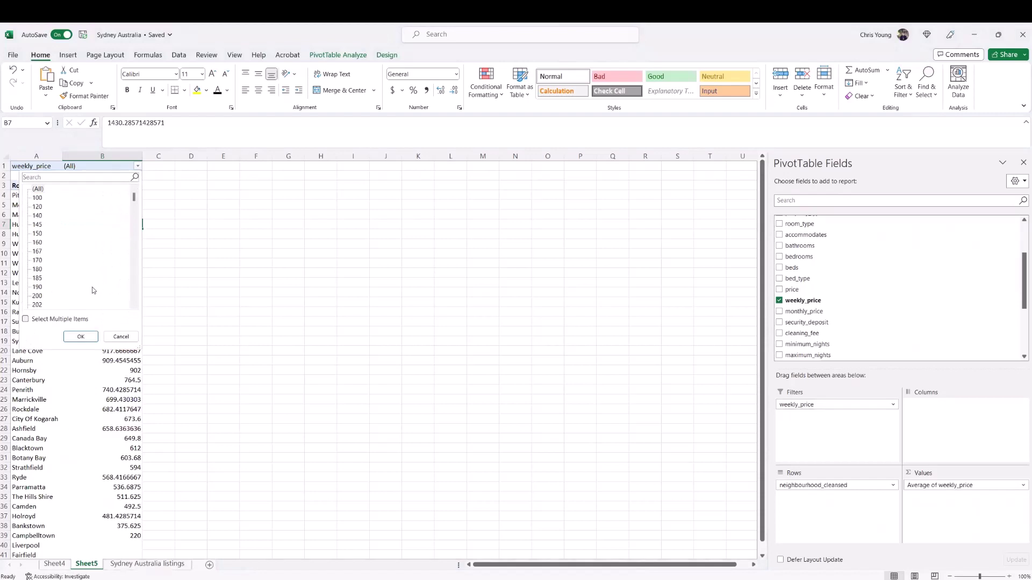
left_click(26, 320)
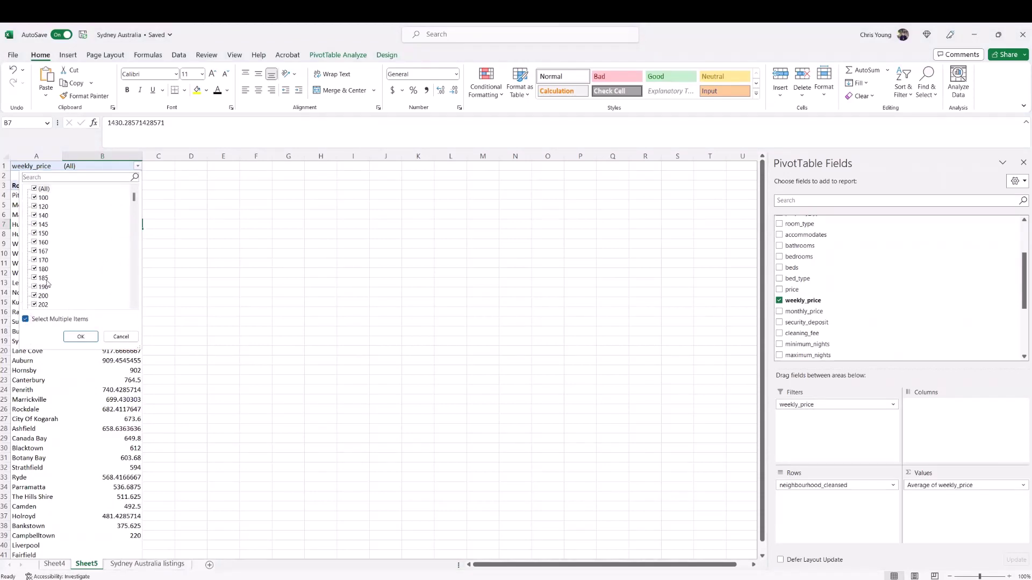
left_click_drag(134, 199, 131, 308)
left_click(34, 305)
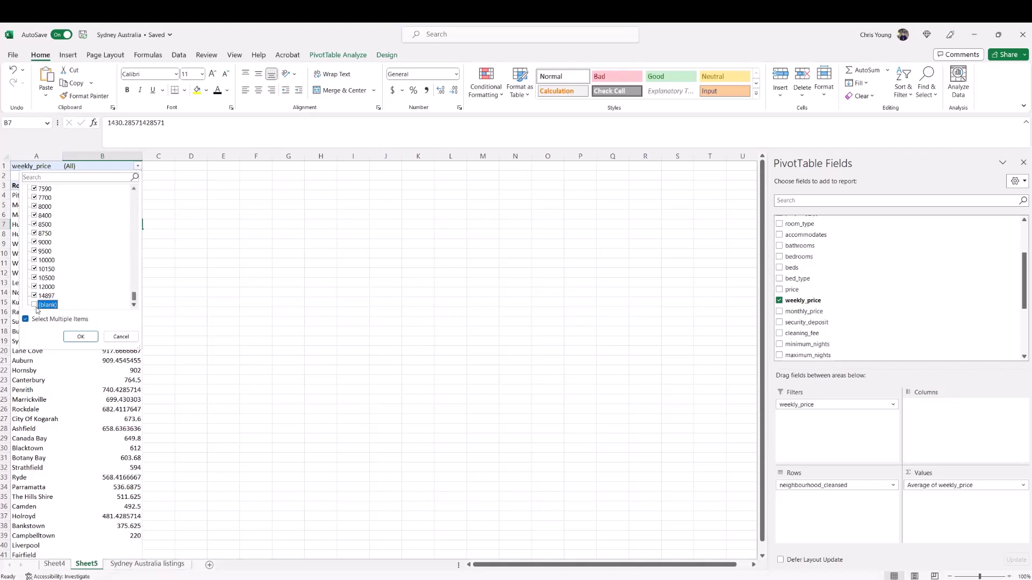
left_click(80, 337)
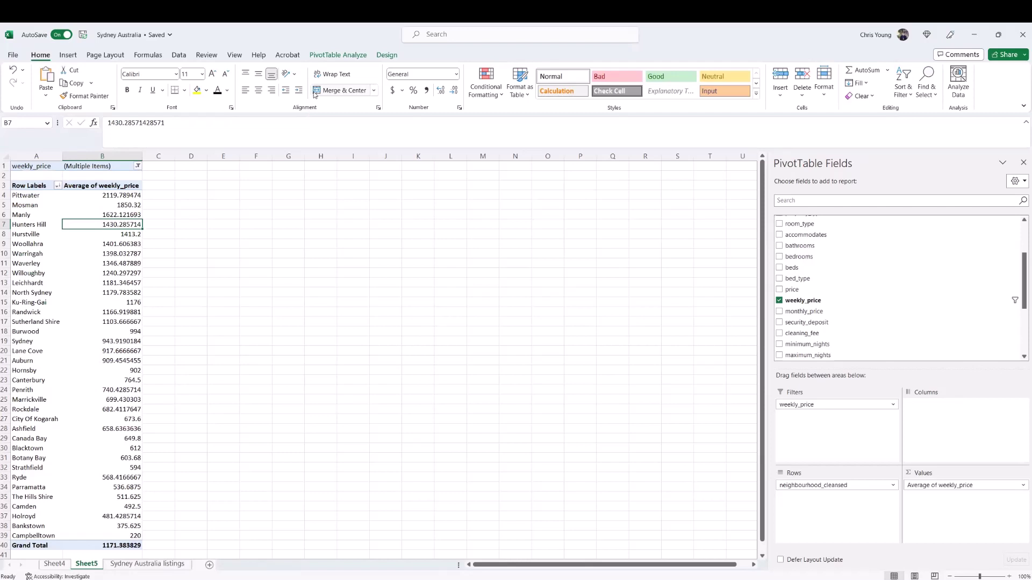
- Insert a clustered column PivotChart of average weekly price, placed beside the pivot table and enlarged to about 5.98" high by 9.76" wide
left_click(349, 56)
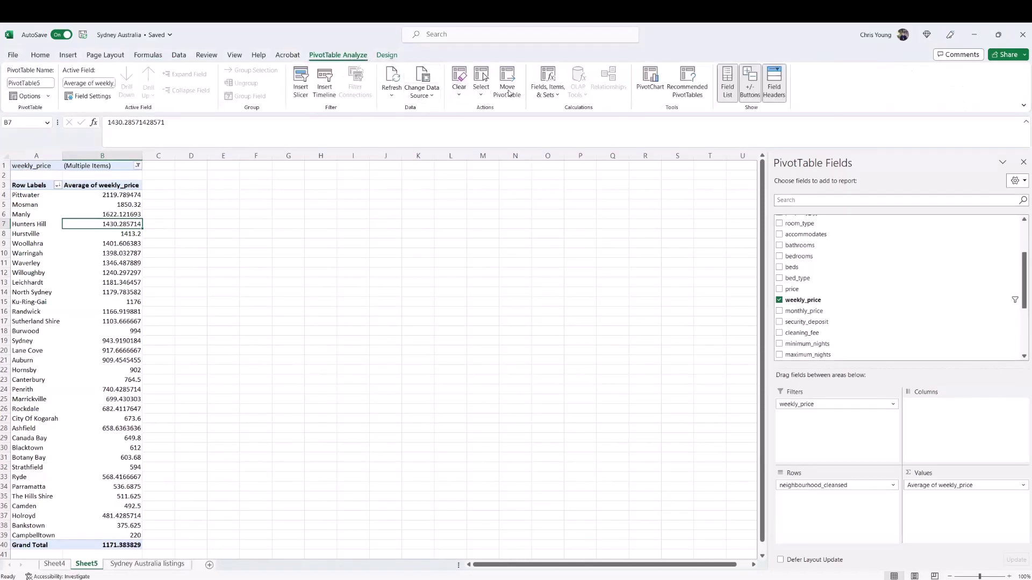
left_click(648, 84)
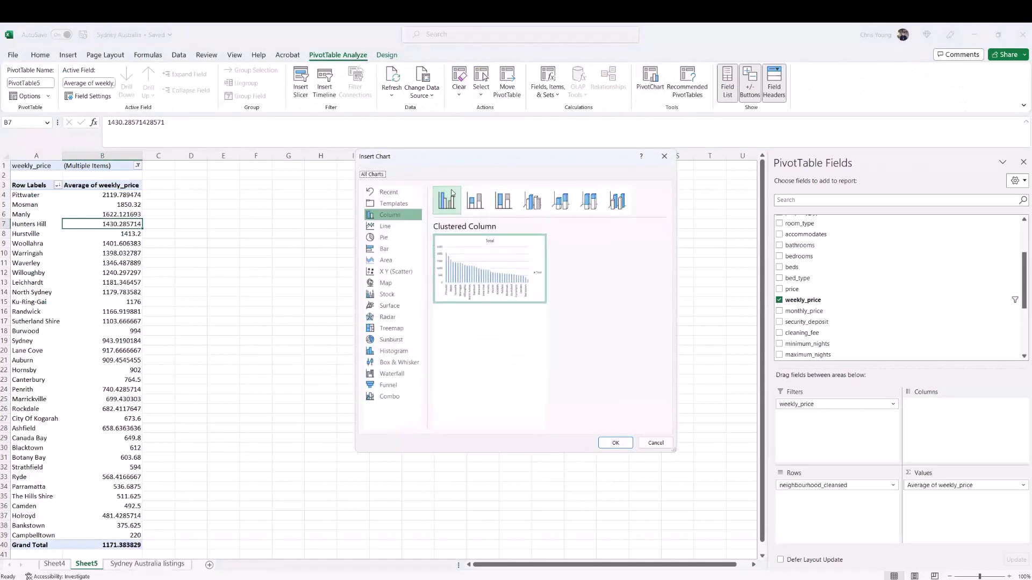
left_click(615, 443)
left_click_drag(438, 293, 380, 219)
left_click_drag(445, 351, 676, 496)
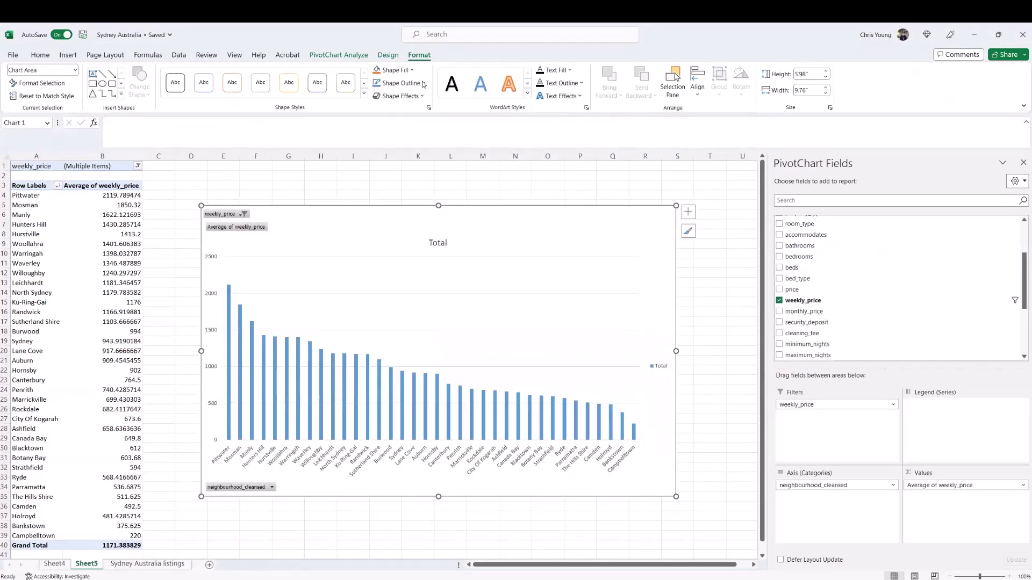
- Hide all field buttons on the average weekly price PivotChart
left_click(341, 55)
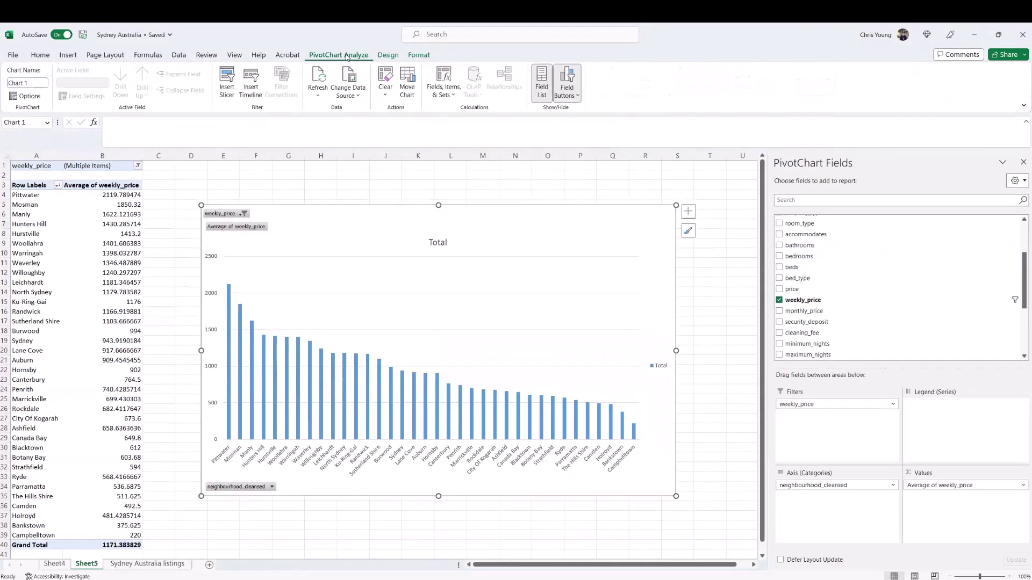
left_click(577, 96)
left_click(584, 186)
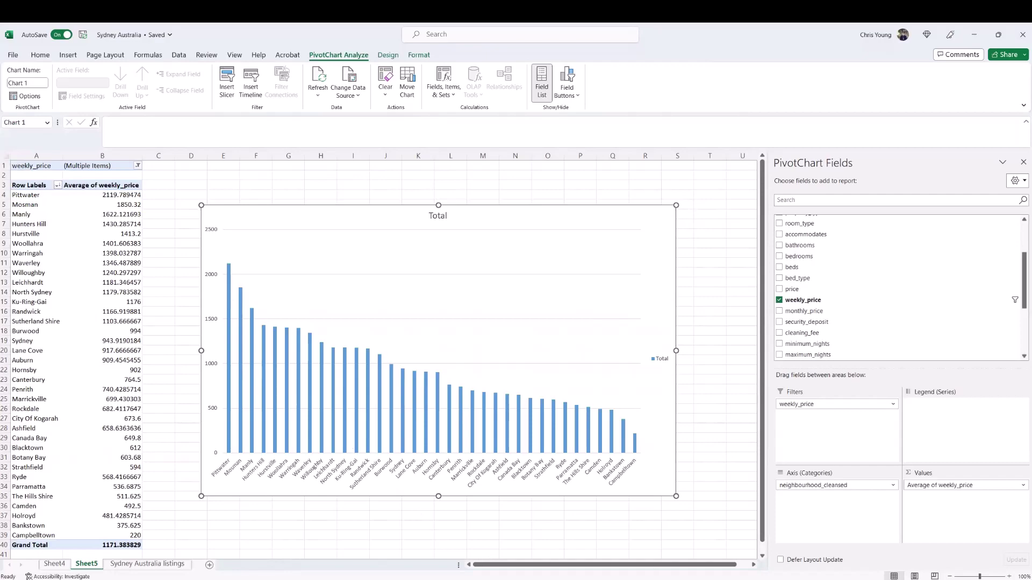
- Review the chart tasks in the PowerPoint slide show, and in Excel compare Waverley's listing count on Sheet4 with its average weekly price on Sheet5
key("alt+Tab")
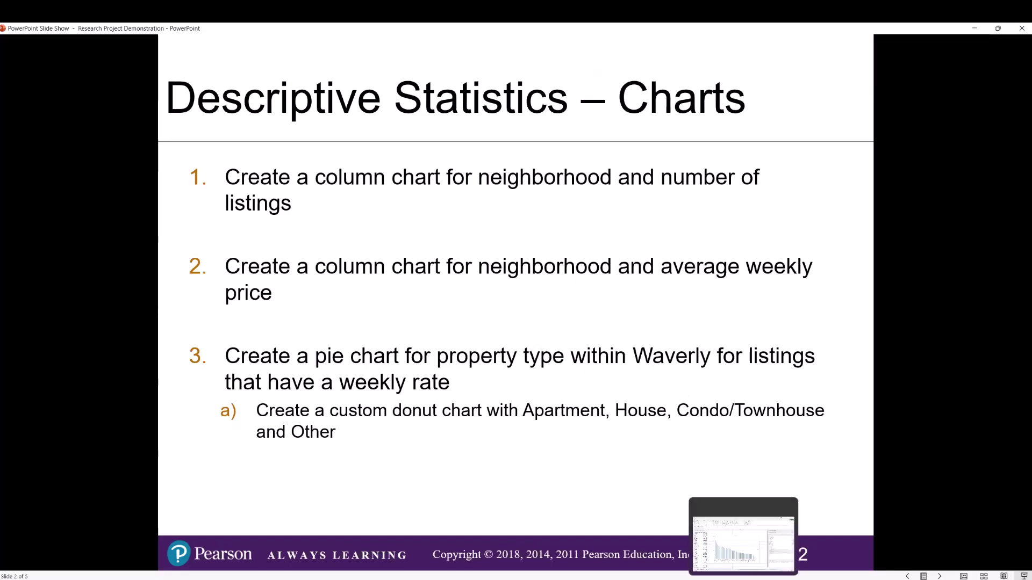
left_click(741, 562)
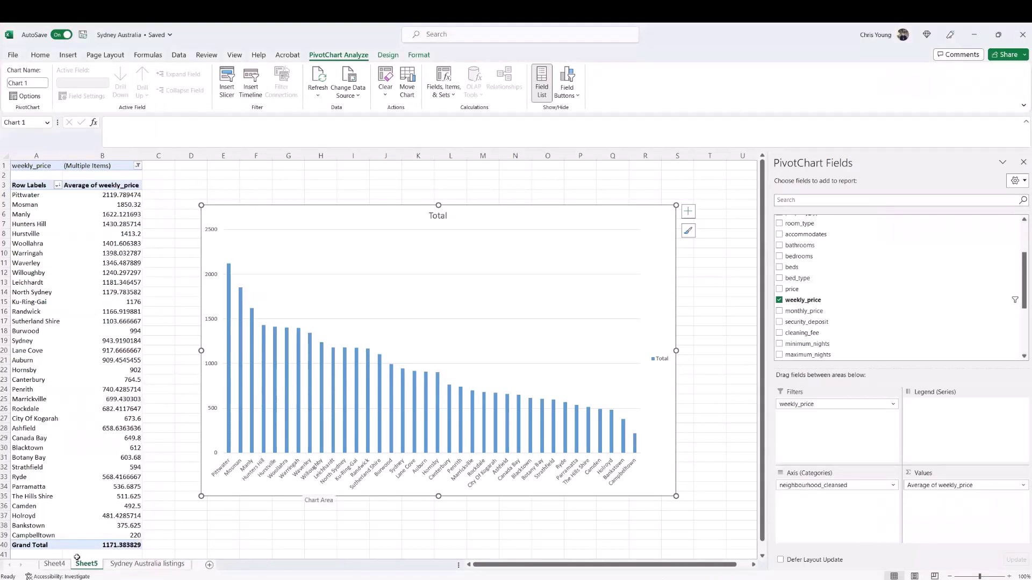
left_click(55, 564)
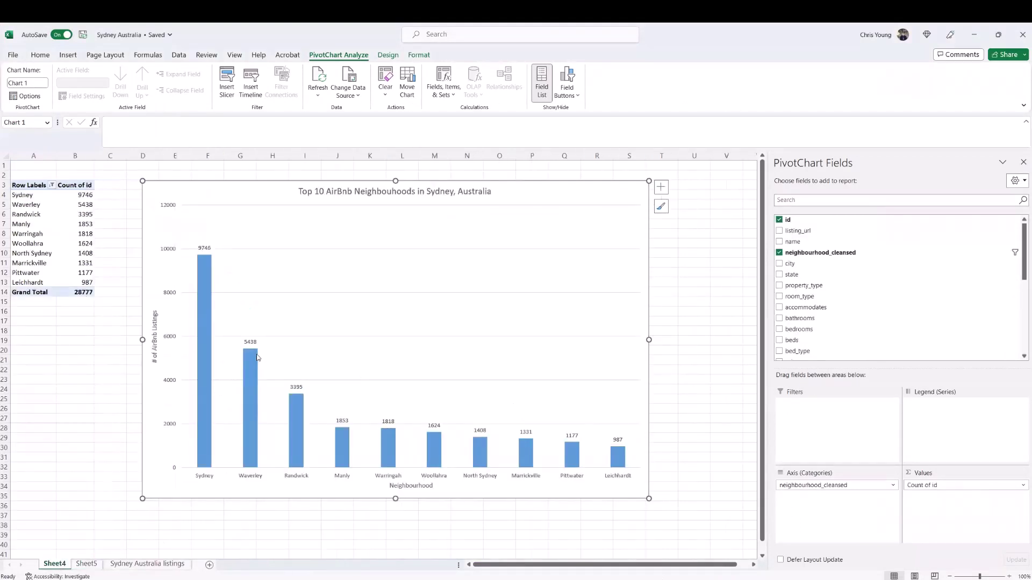
mouse_move(252, 354)
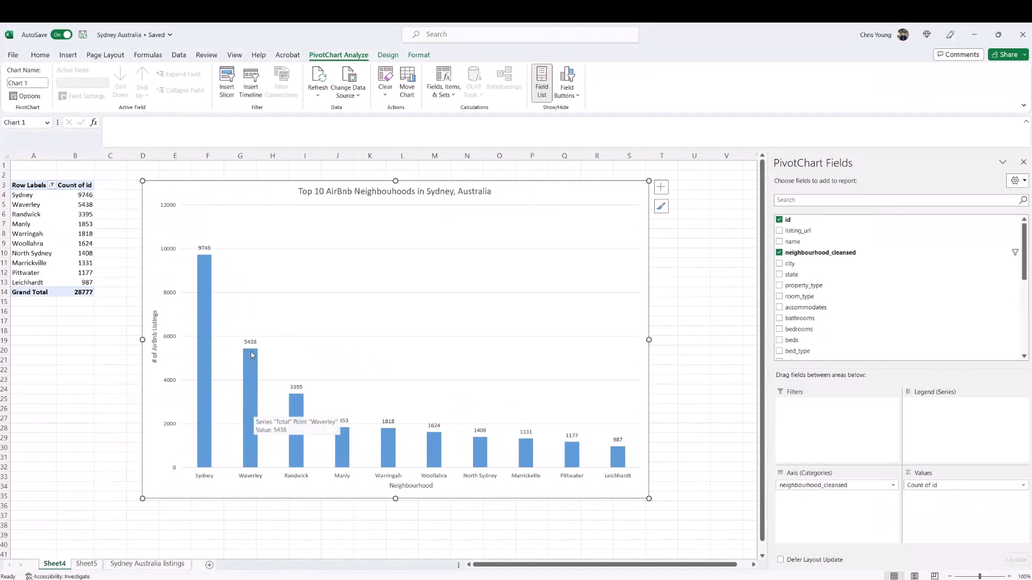
mouse_move(206, 333)
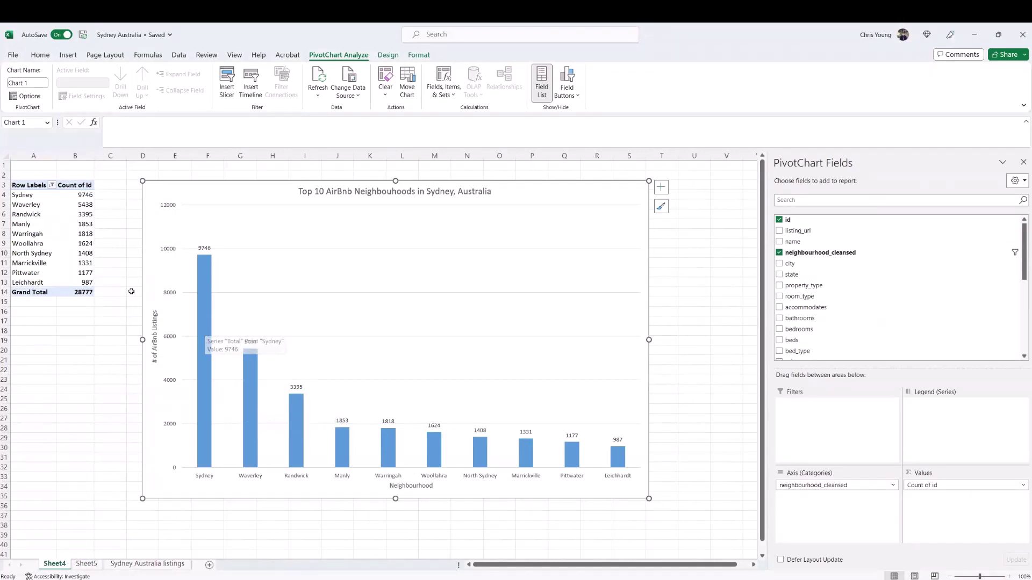
mouse_move(258, 373)
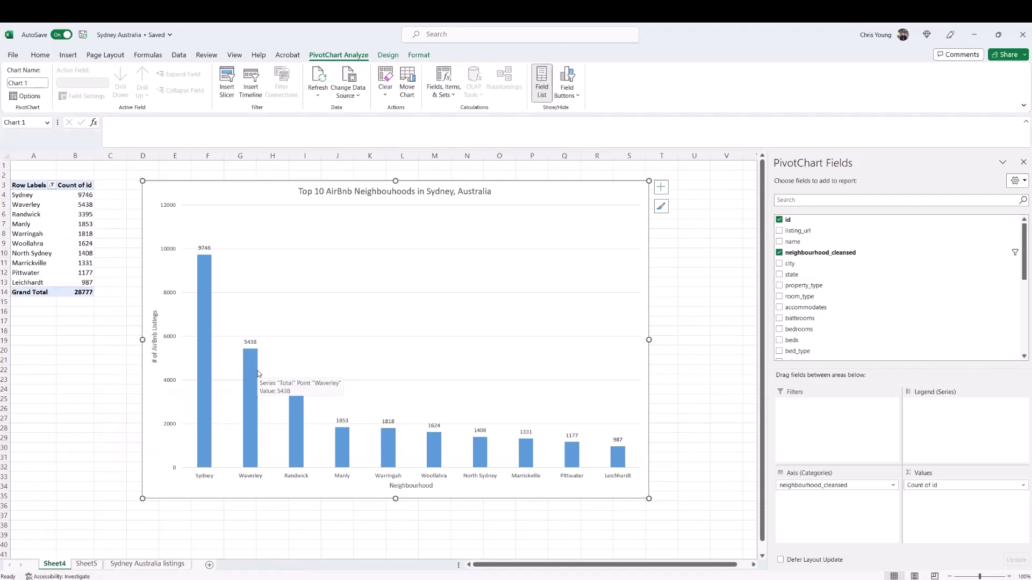
left_click(94, 564)
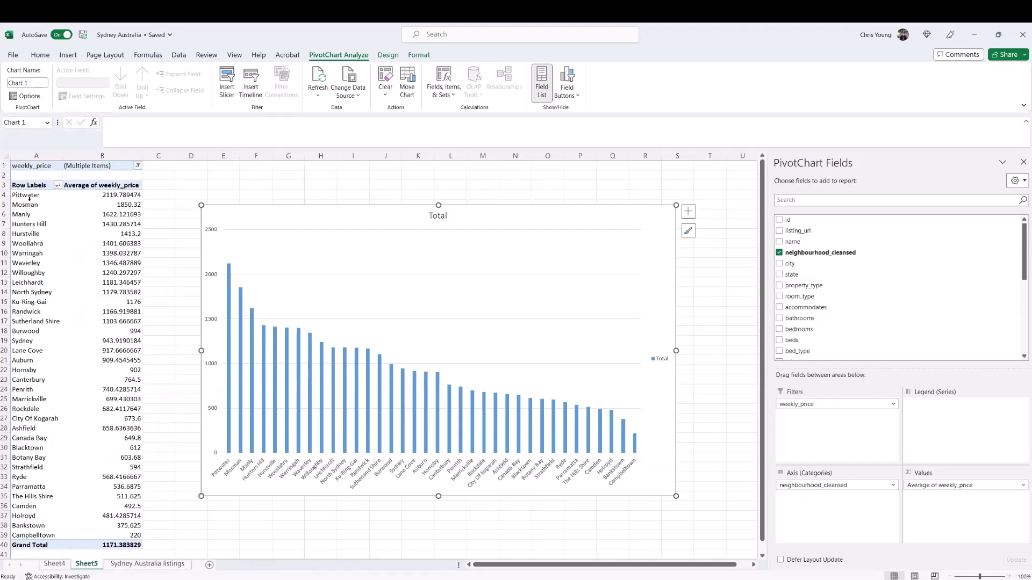
left_click(54, 262)
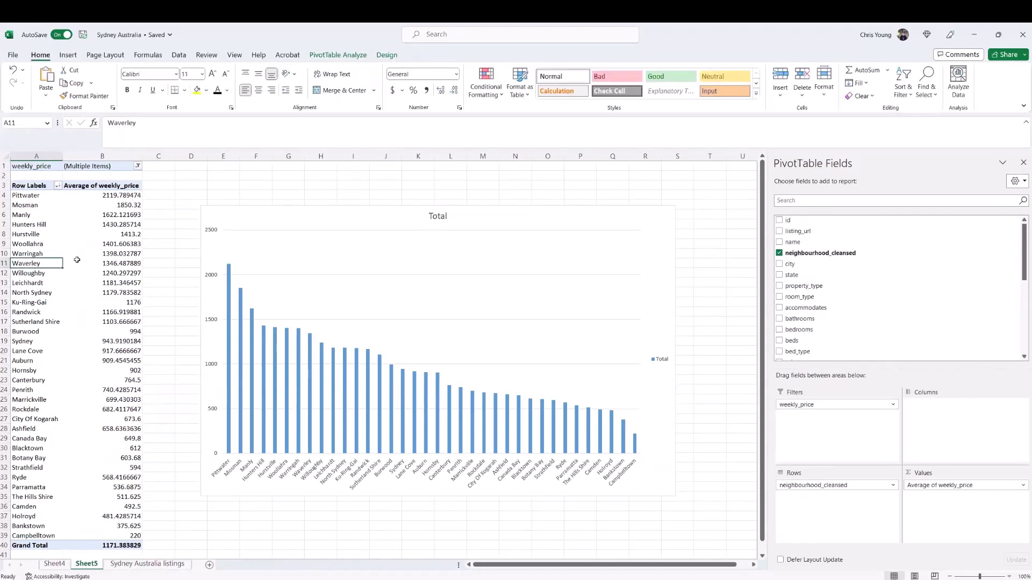
left_click(77, 260)
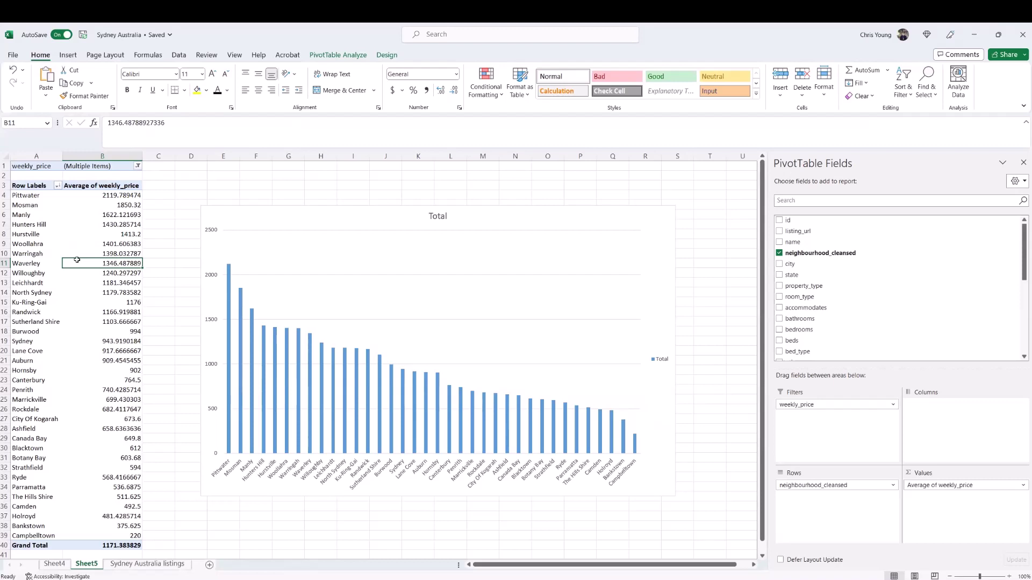
- Check the pie chart task in the PowerPoint slide show, and in Excel insert another PivotTable from the Sydney Australia listings on a new worksheet
left_click(144, 565)
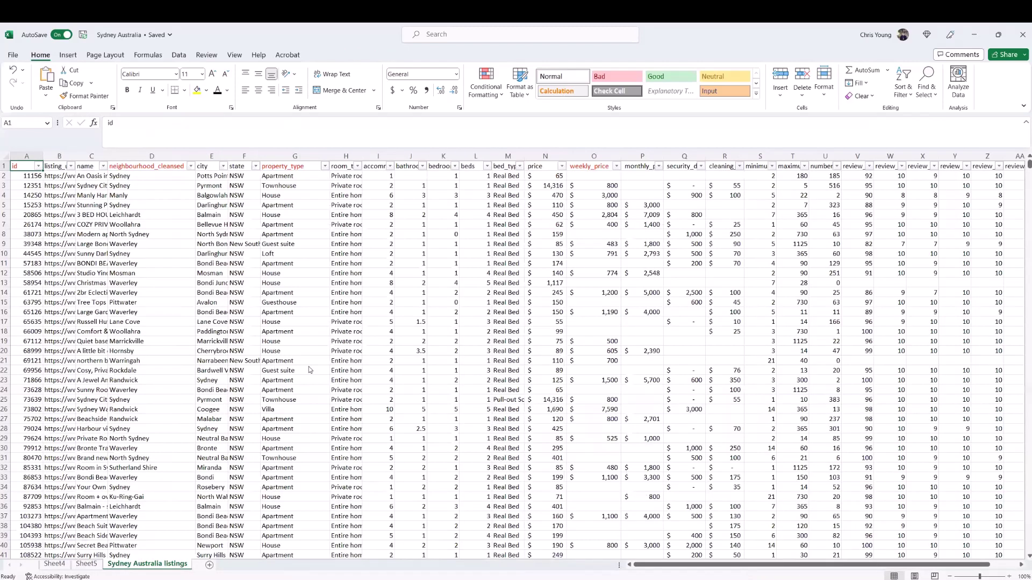
key("alt+Tab")
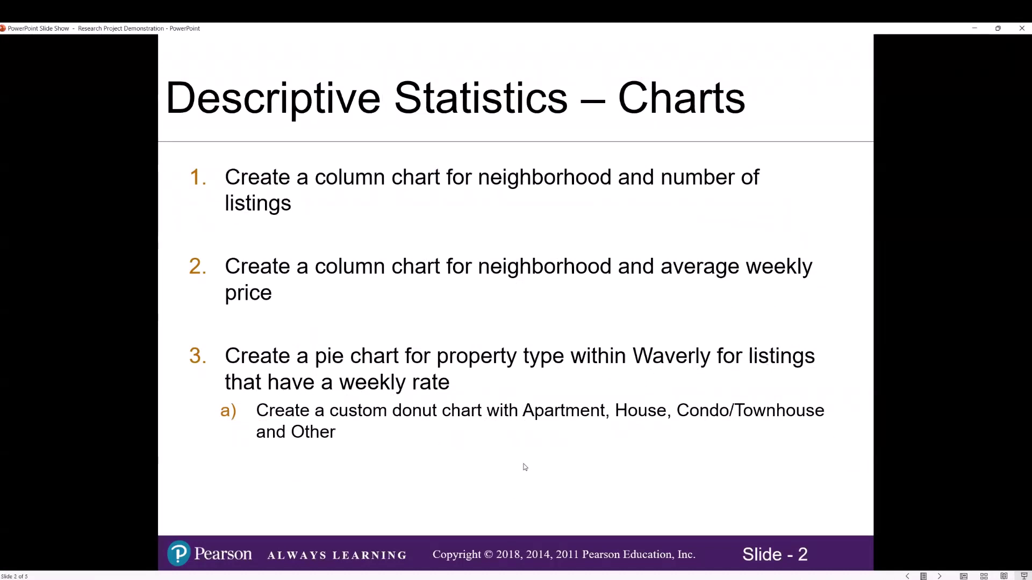
mouse_move(744, 579)
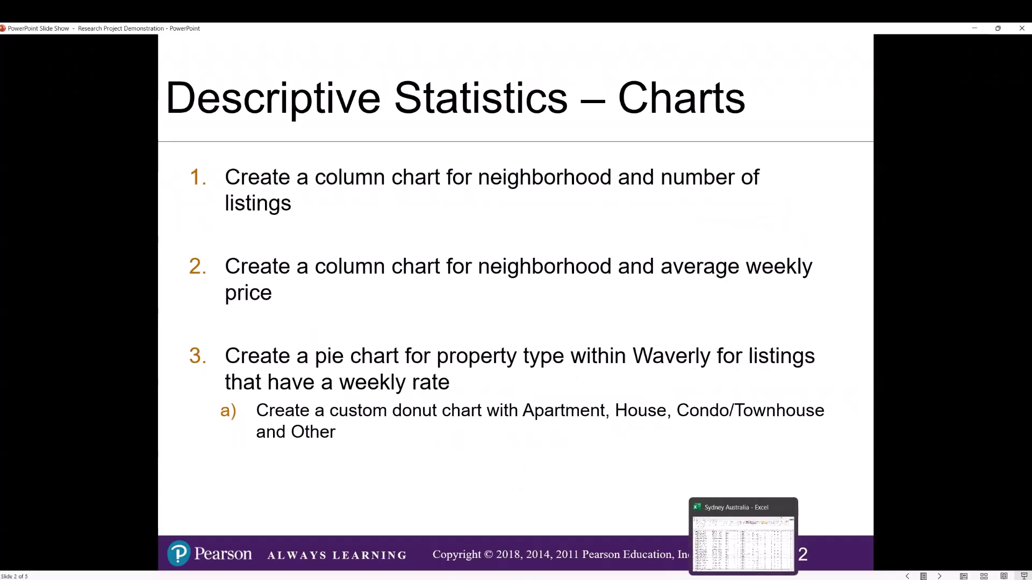
left_click(744, 540)
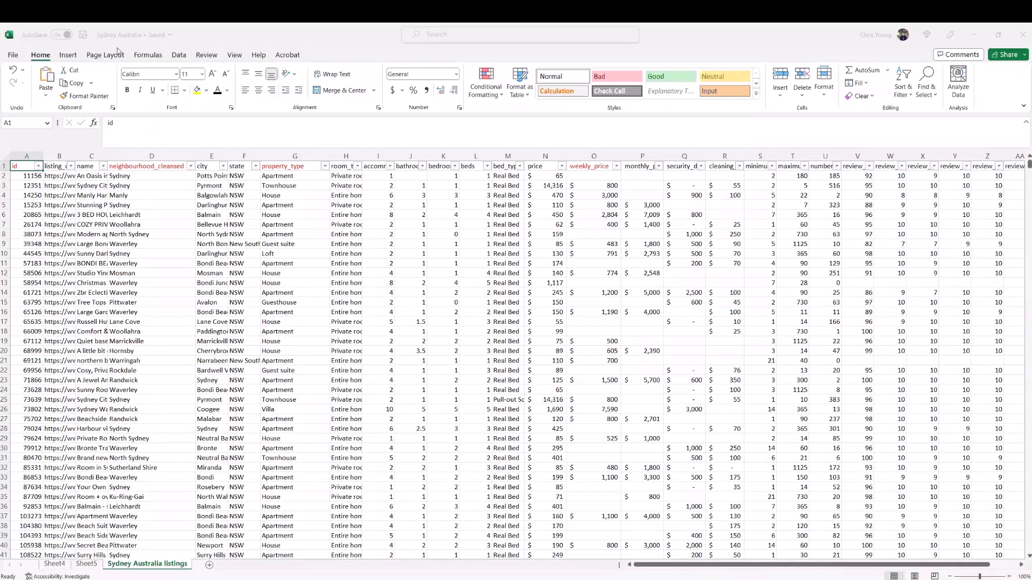
left_click(72, 56)
left_click(22, 97)
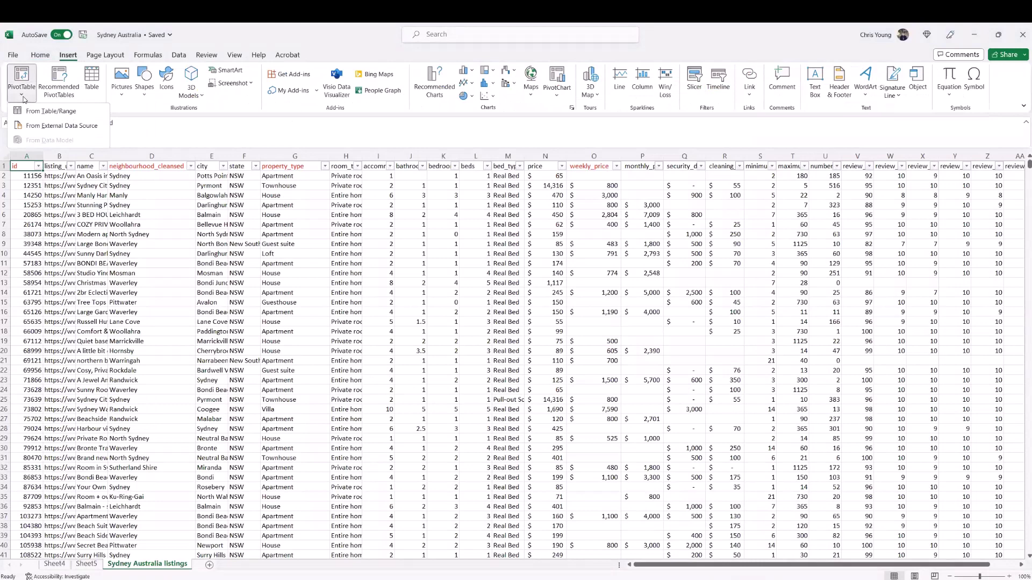
left_click(54, 113)
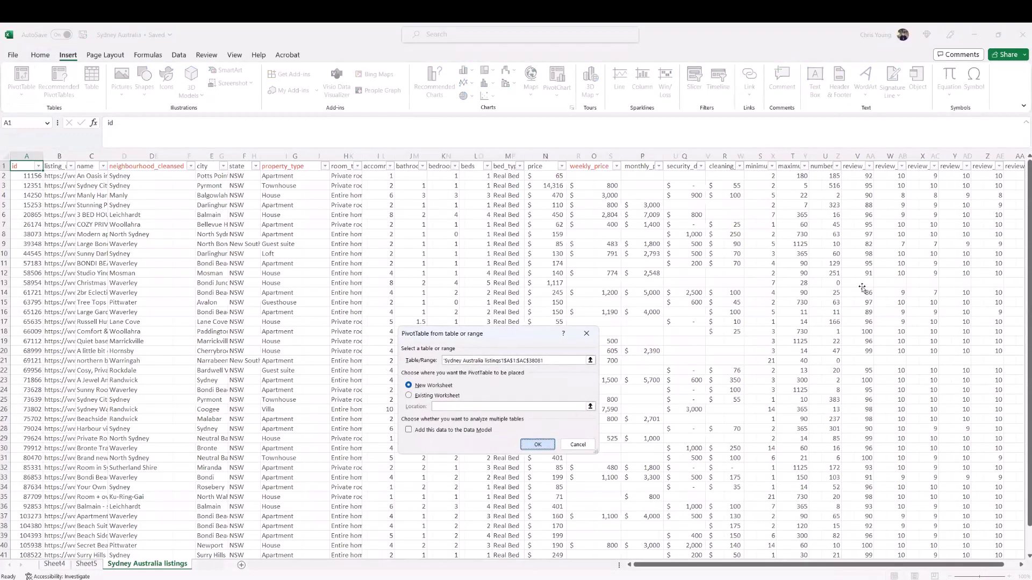
key("Return")
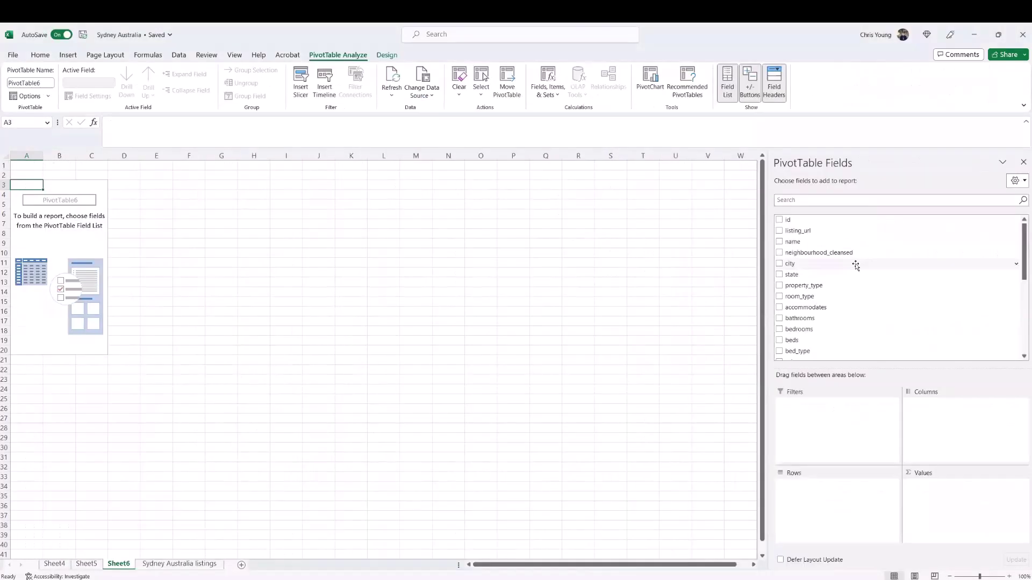
- Add property_type as the row field of the new pivot table and look through the listed types
left_click_drag(800, 285, 824, 490)
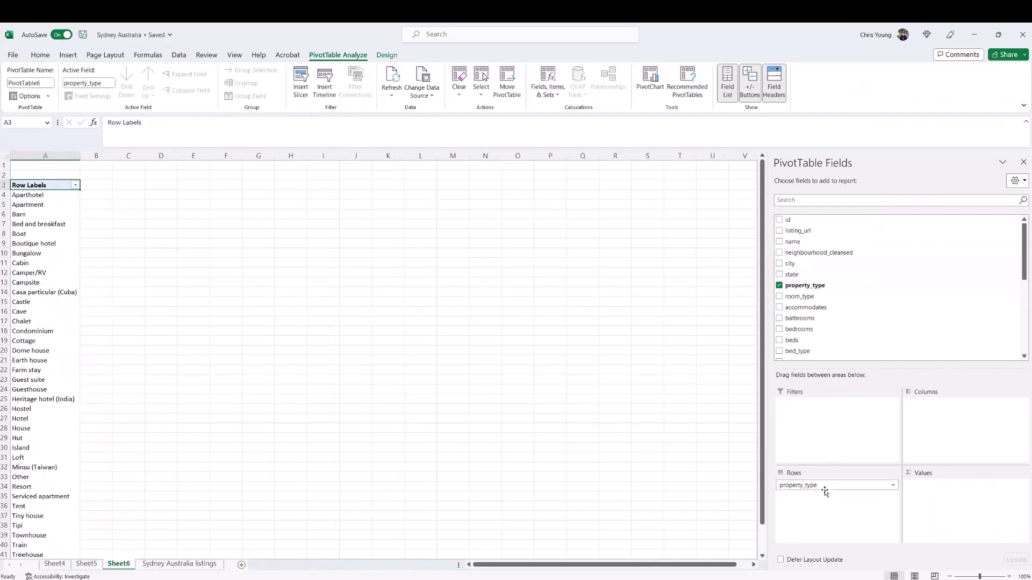
scroll(50, 360, "down", 3)
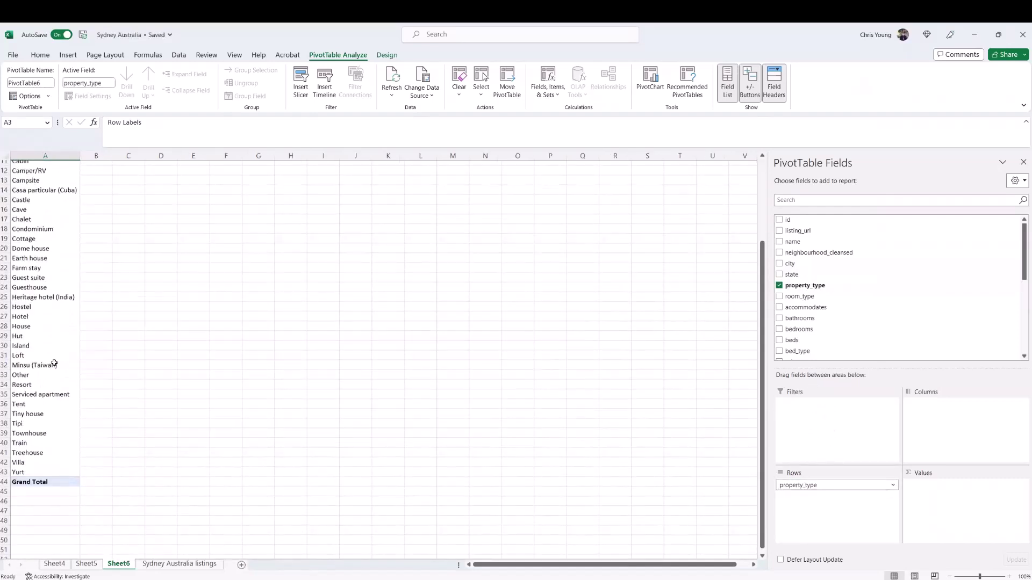
scroll(41, 334, "up", 3)
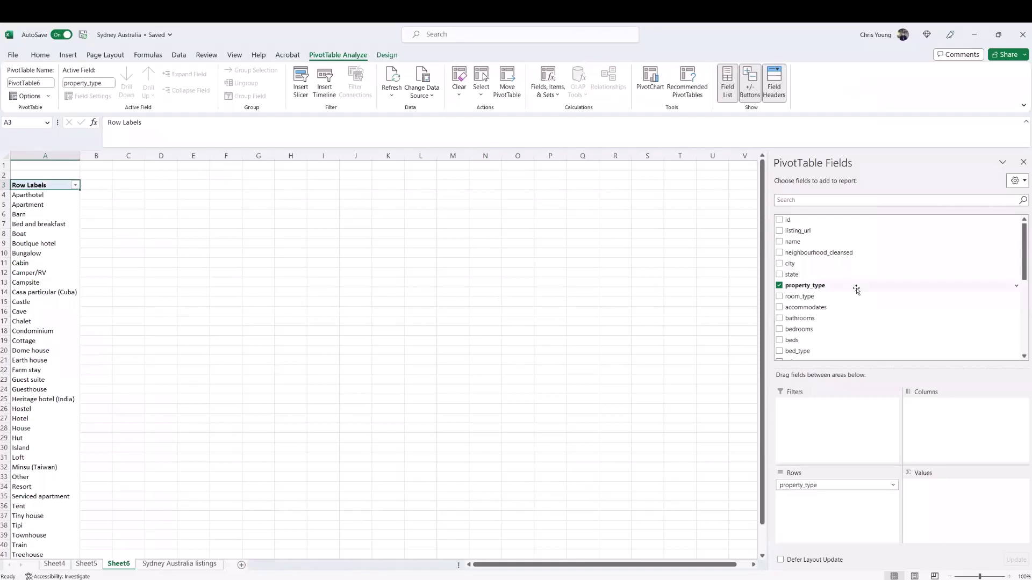
- Add neighbourhood_cleansed as a report filter of the pivot table and filter it to Waverley
left_click_drag(819, 256, 827, 416)
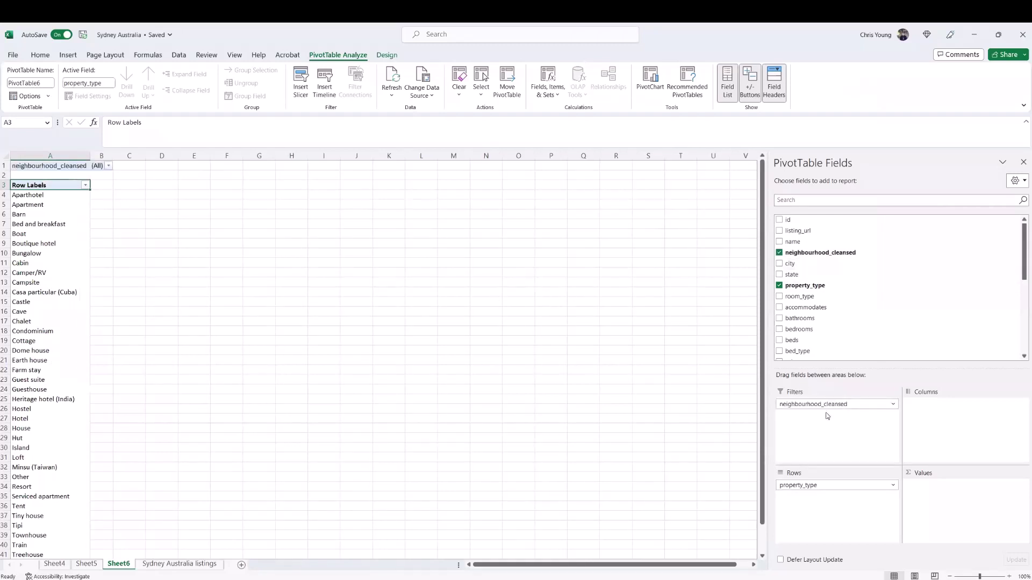
left_click(108, 165)
left_click_drag(109, 209, 110, 279)
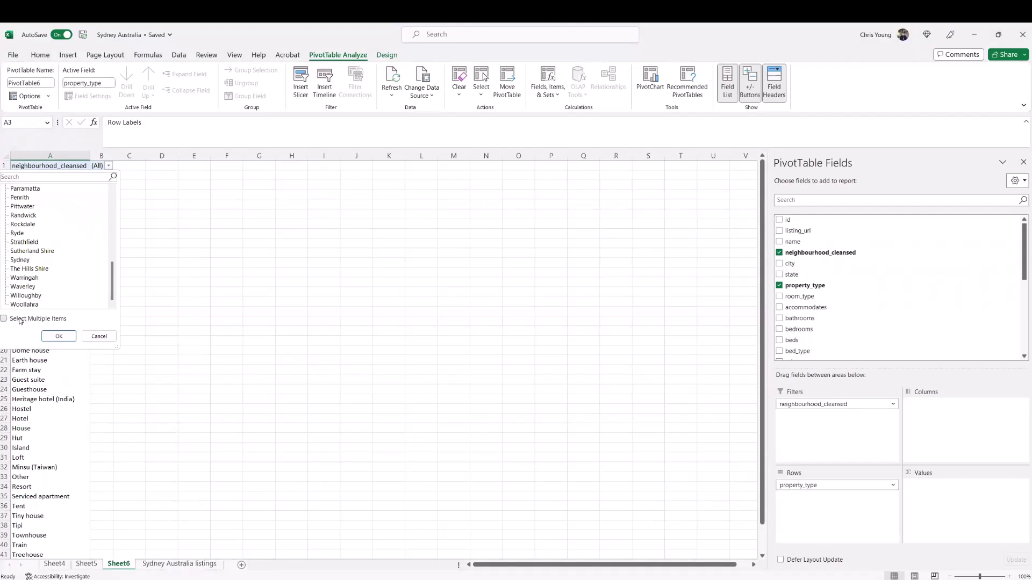
left_click(23, 287)
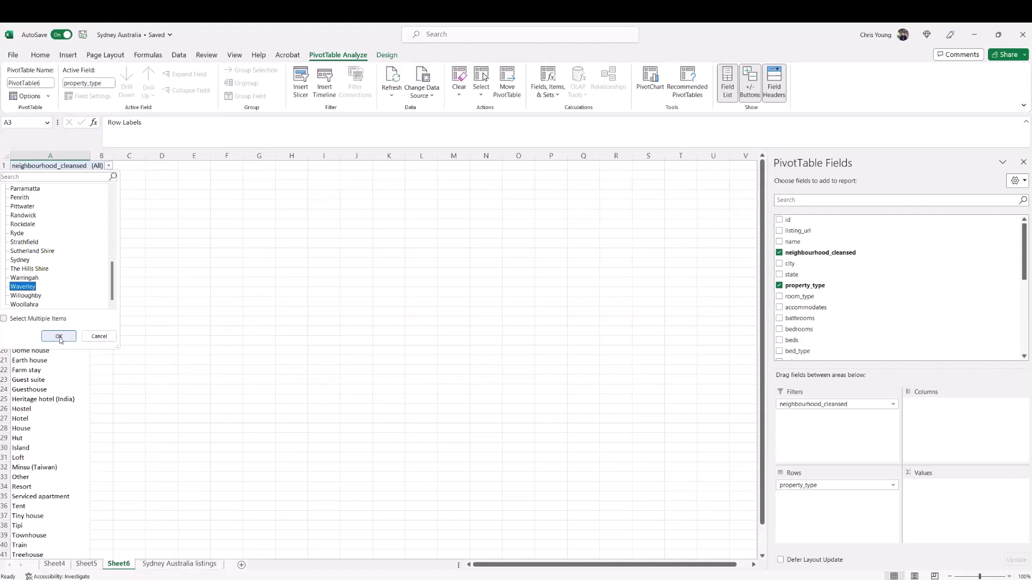
left_click(58, 338)
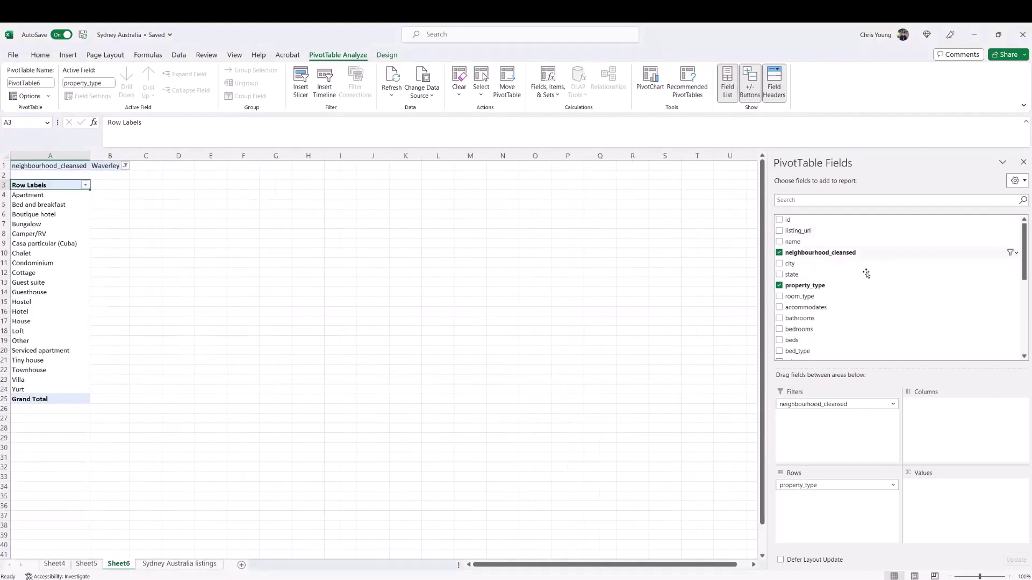
- Add weekly_price as a second report filter and exclude its blank entries using multiple-item selection
scroll(870, 290, "down", 1)
scroll(871, 301, "down", 1)
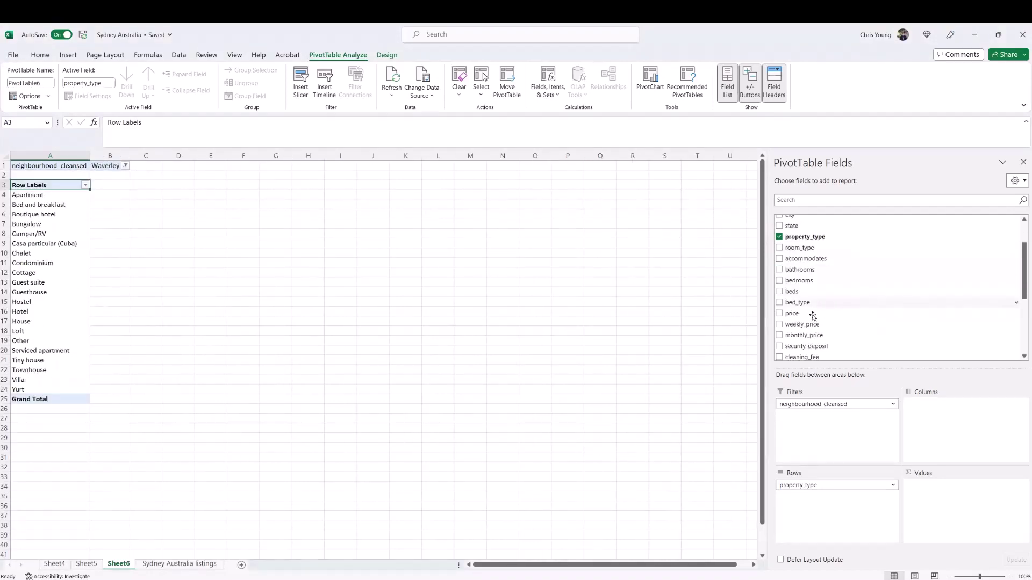
left_click_drag(801, 317, 817, 418)
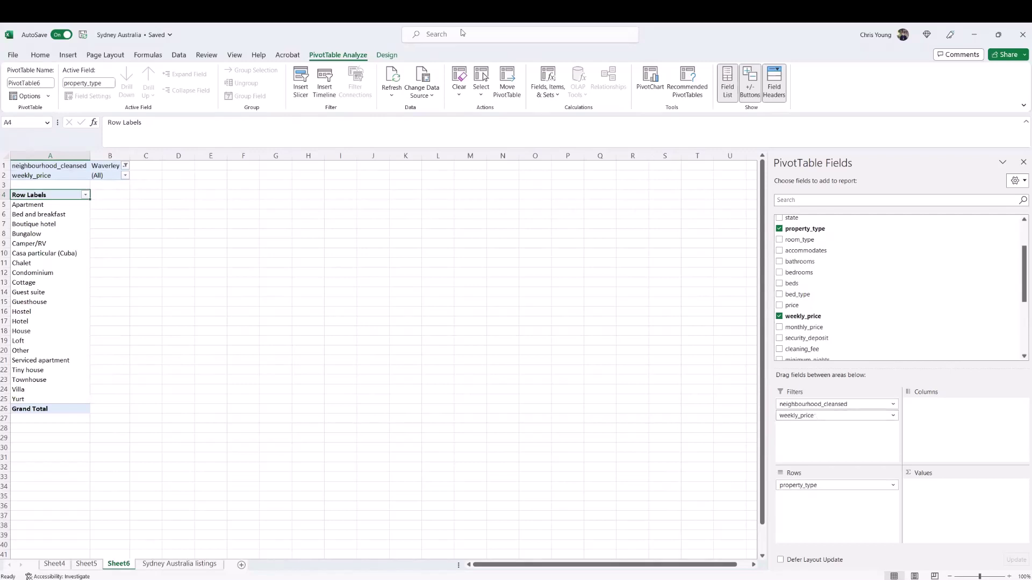
left_click(125, 176)
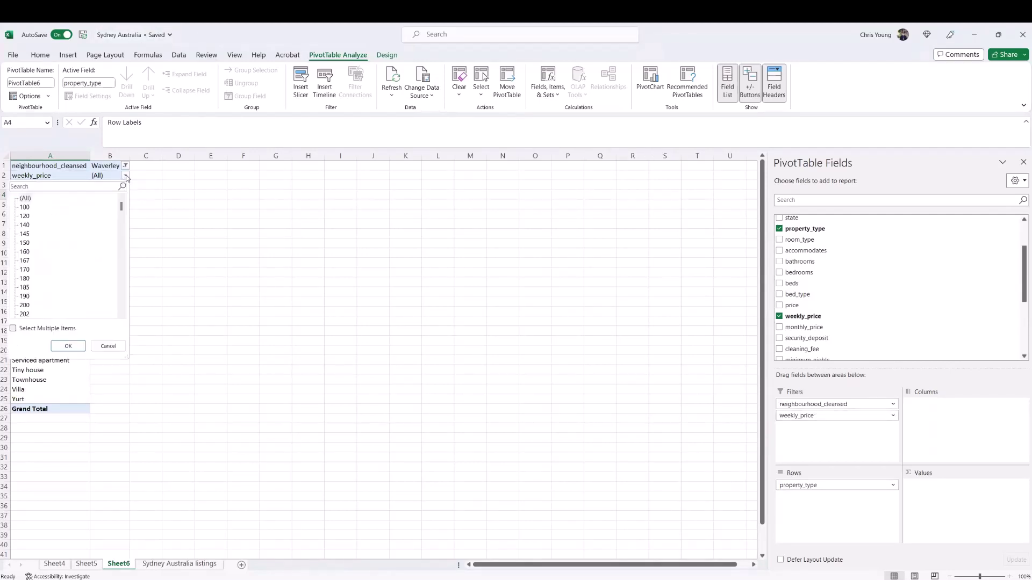
left_click(13, 329)
left_click_drag(123, 211, 124, 323)
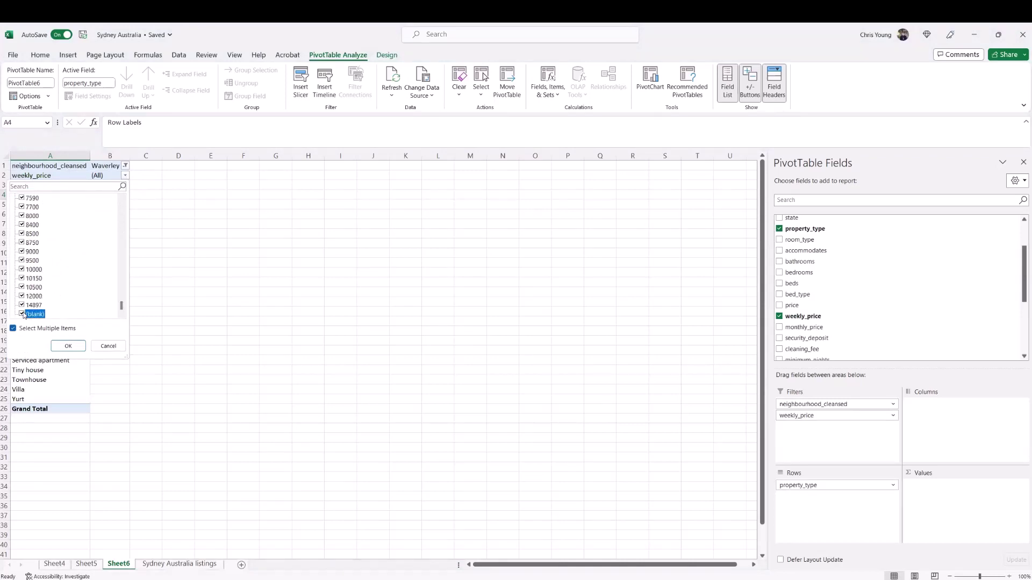
left_click(68, 346)
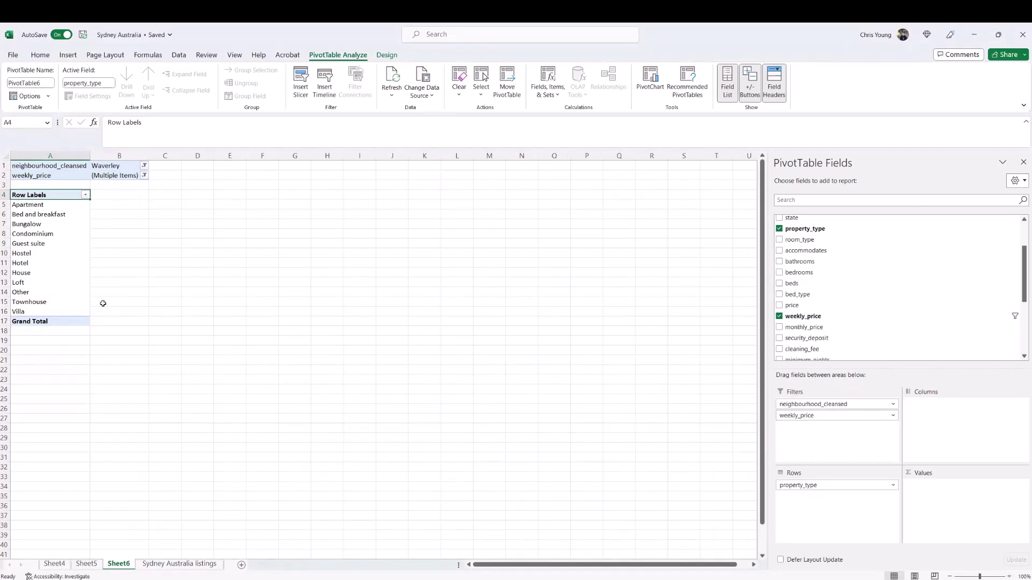
- Add id as the pivot table's value field and summarize it by Count
scroll(884, 285, "up", 2)
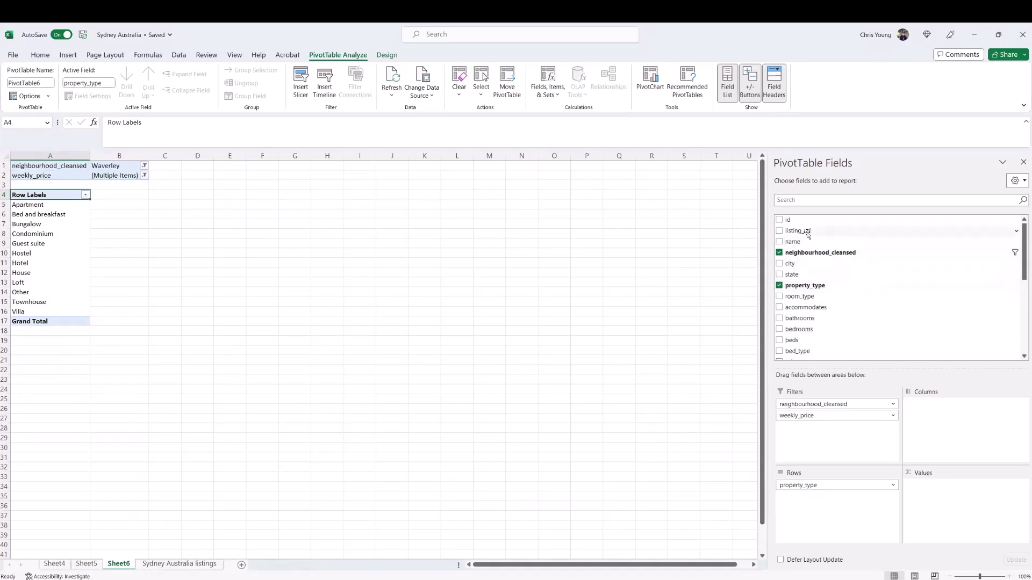
left_click_drag(787, 220, 944, 494)
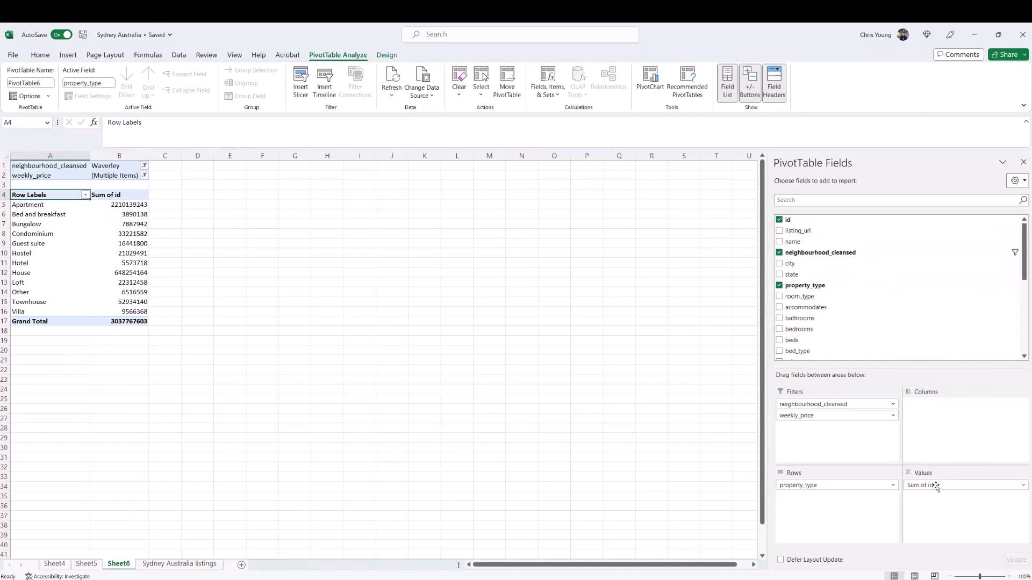
left_click(936, 486)
left_click(961, 475)
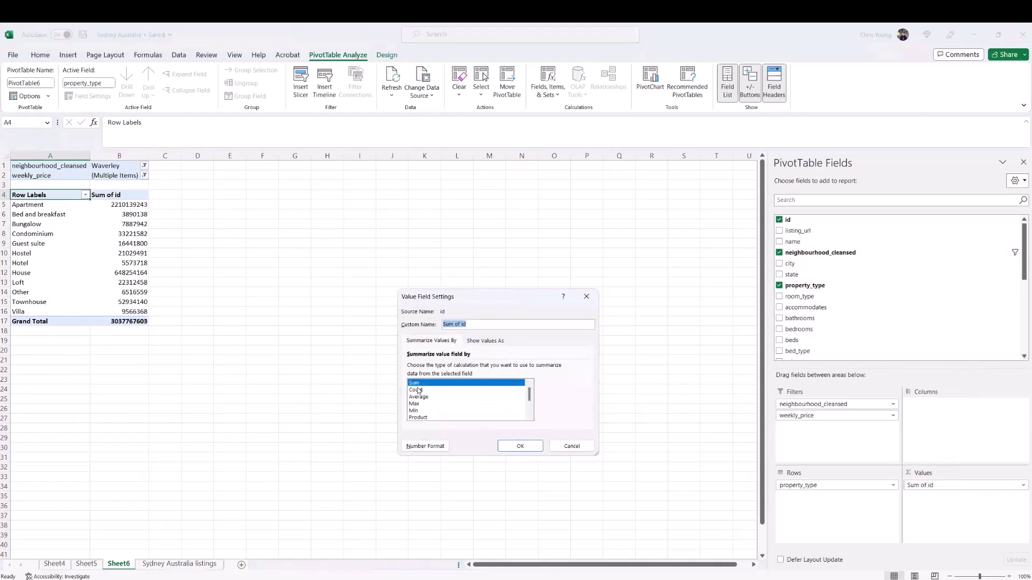
left_click(417, 390)
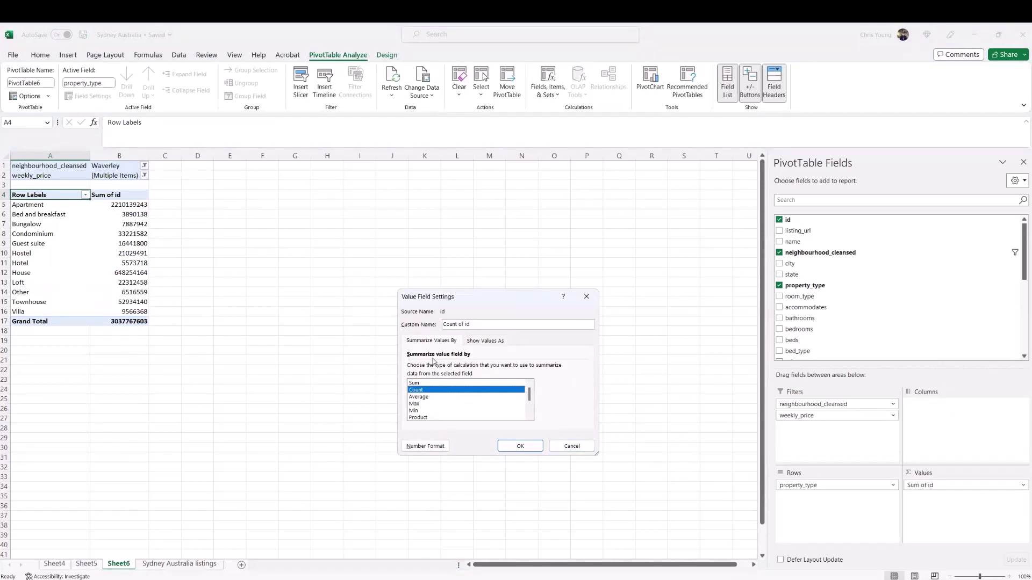
left_click(520, 446)
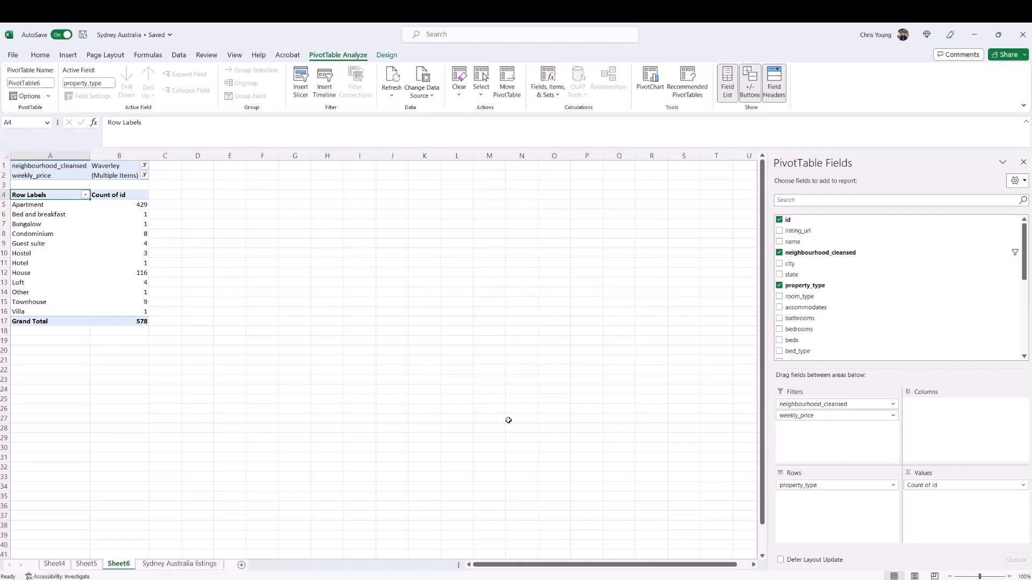
- Insert a pie PivotChart of the property type counts, placed beside the pivot table and enlarged to about 5.67" high by 7.92" wide
left_click(123, 222)
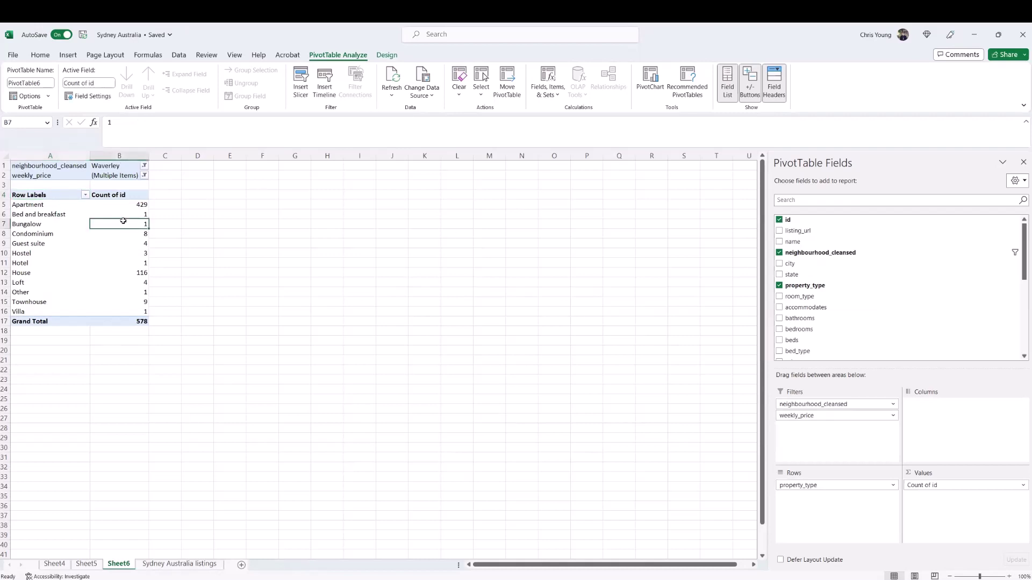
left_click(652, 86)
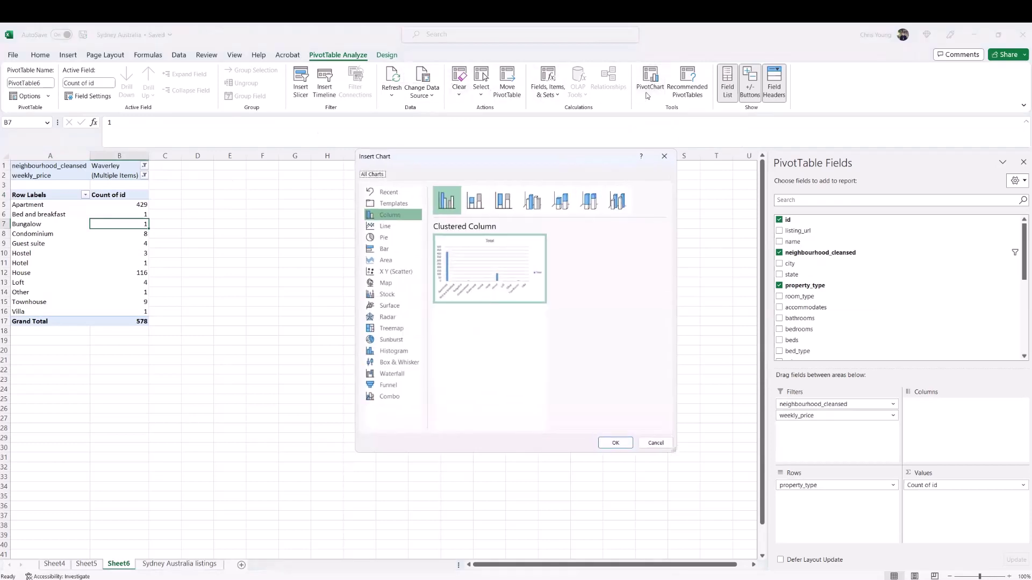
left_click(384, 238)
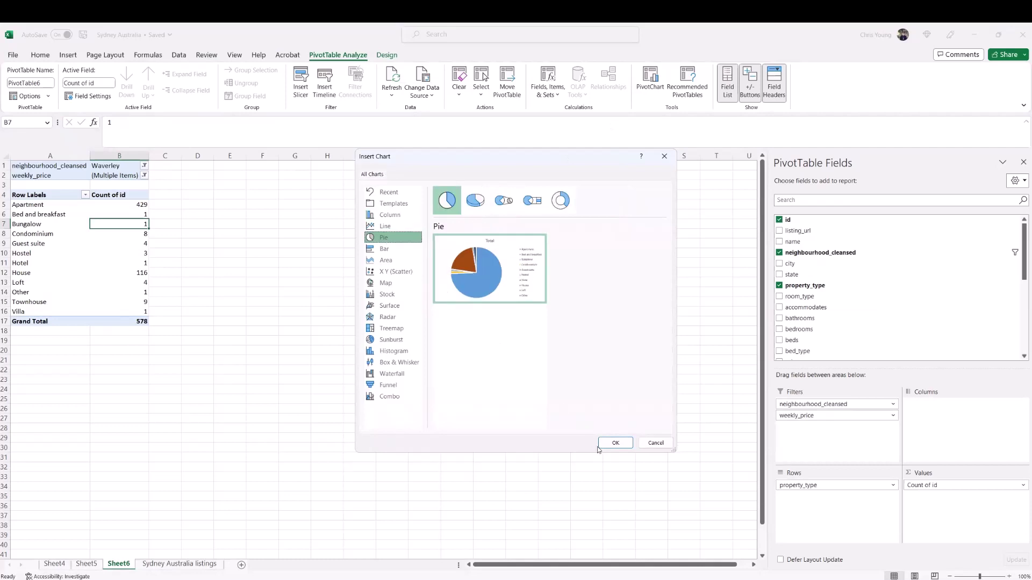
left_click(615, 443)
left_click_drag(415, 283, 334, 179)
left_click_drag(423, 327, 566, 459)
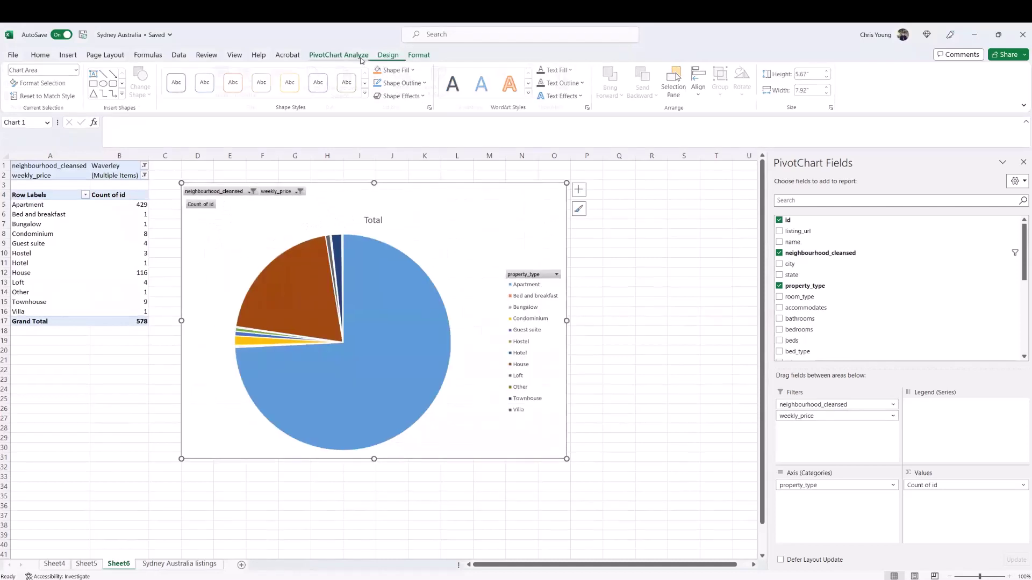
- Hide all field buttons on the pie PivotChart and add data labels to its slices
left_click(339, 55)
left_click(567, 87)
left_click(584, 186)
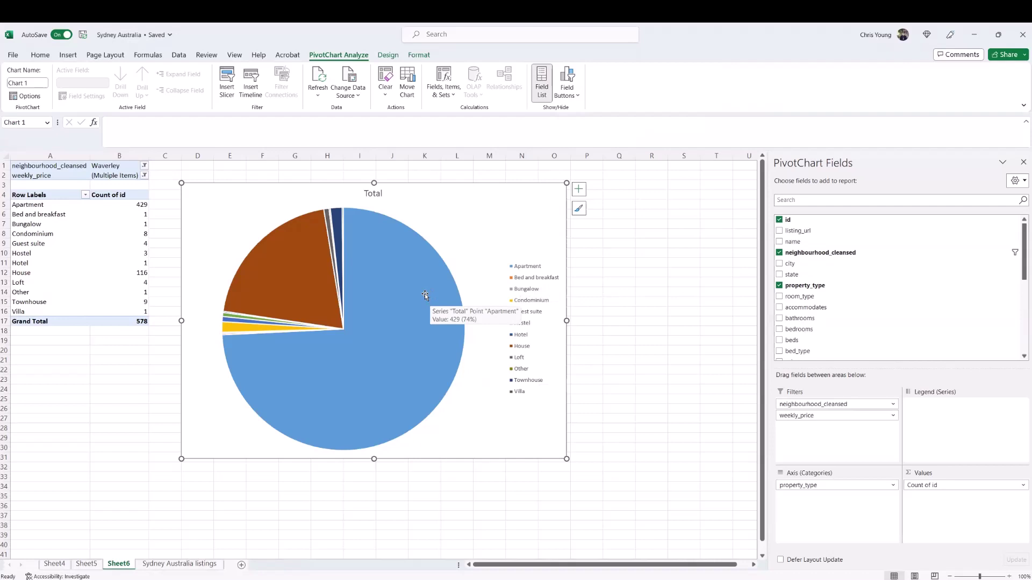
left_click(577, 193)
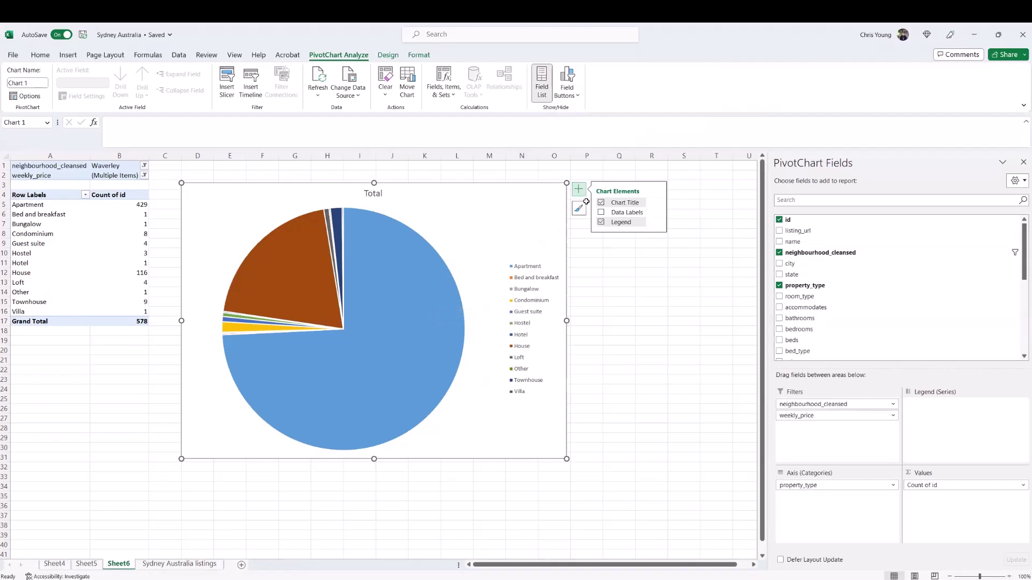
left_click(601, 213)
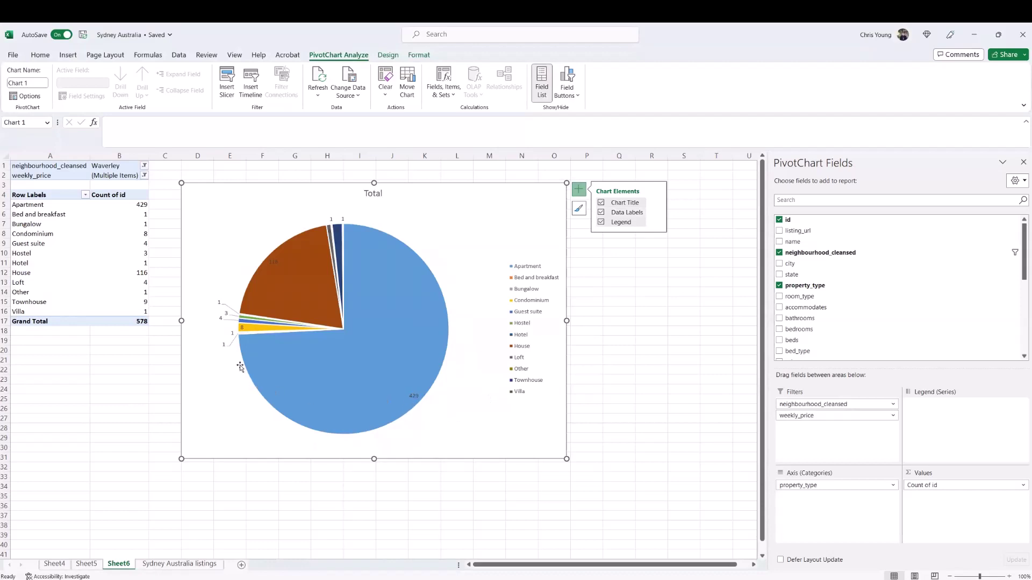
- Check the custom donut chart task in the PowerPoint slide show, and in Excel shrink the pie chart to free space beside it
left_click(374, 195)
key("alt+Tab")
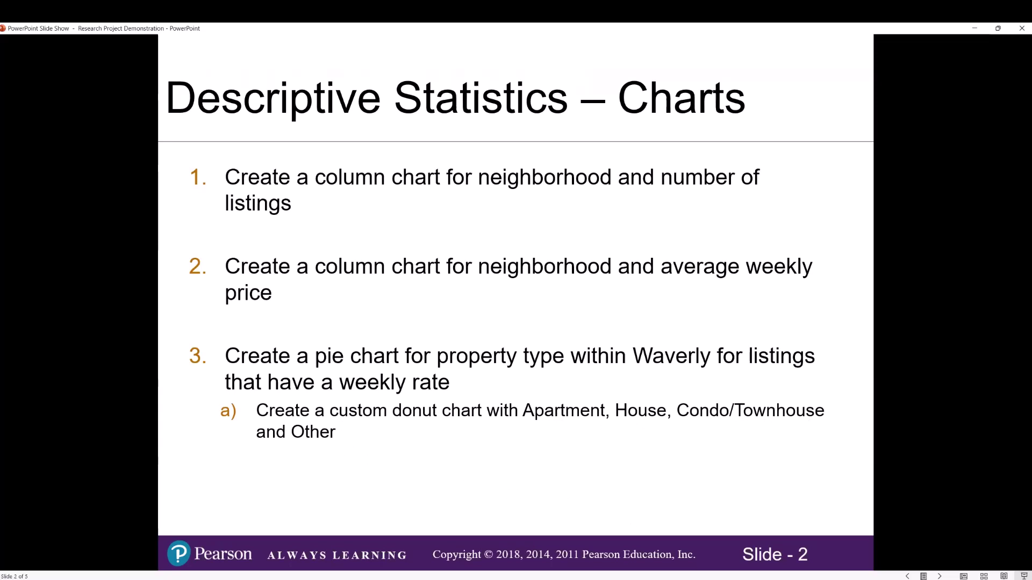
left_click(744, 538)
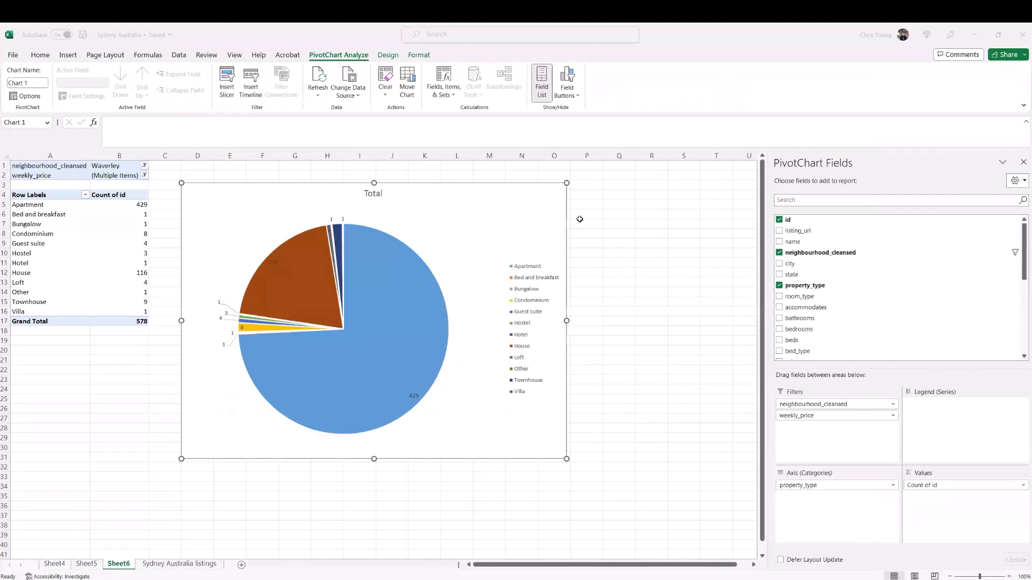
left_click(578, 188)
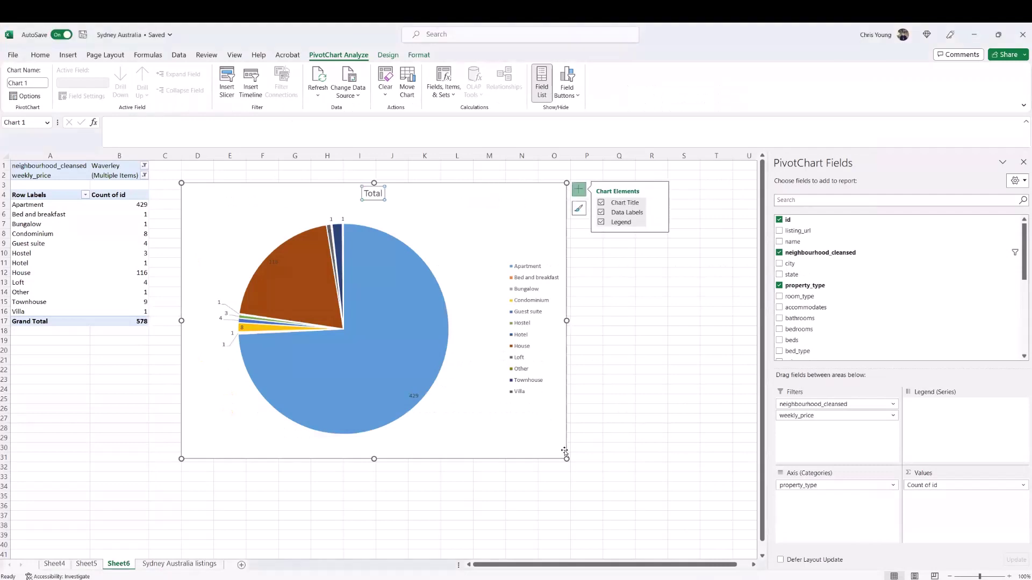
left_click_drag(566, 459, 413, 356)
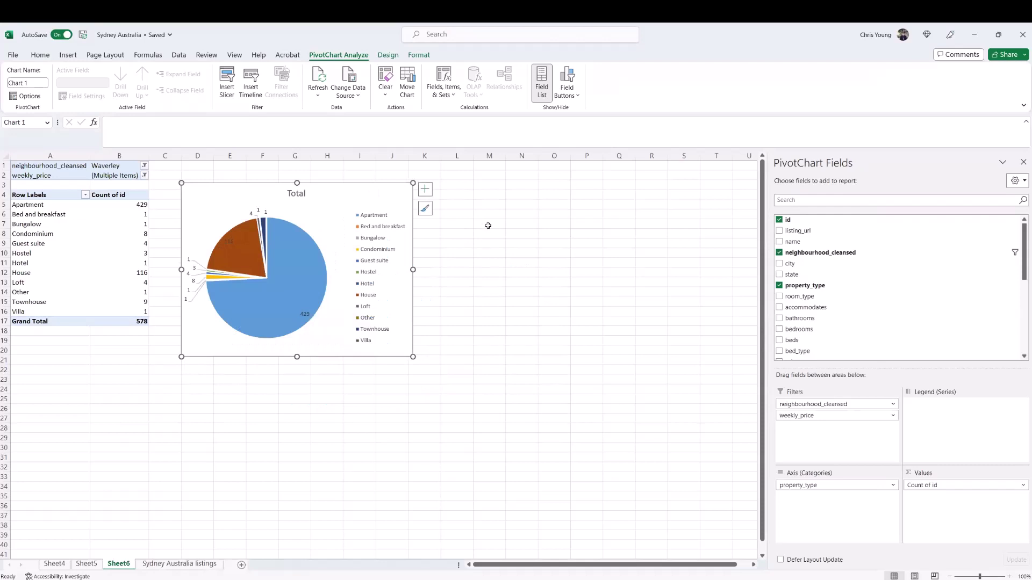
- Enter Apartment in M3 with the count 429 in N3, and autofit column M
left_click(485, 185)
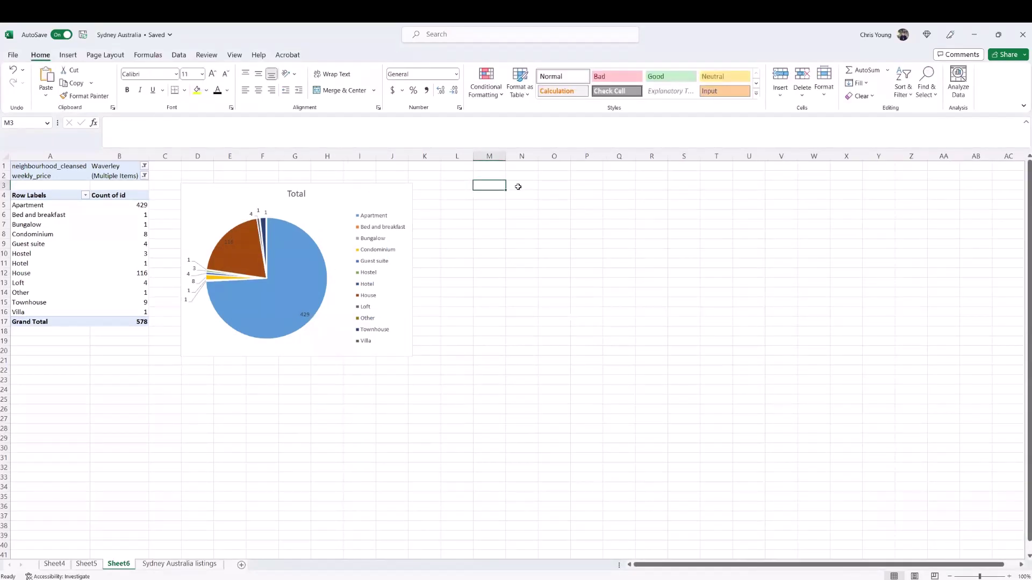
type("Apartment")
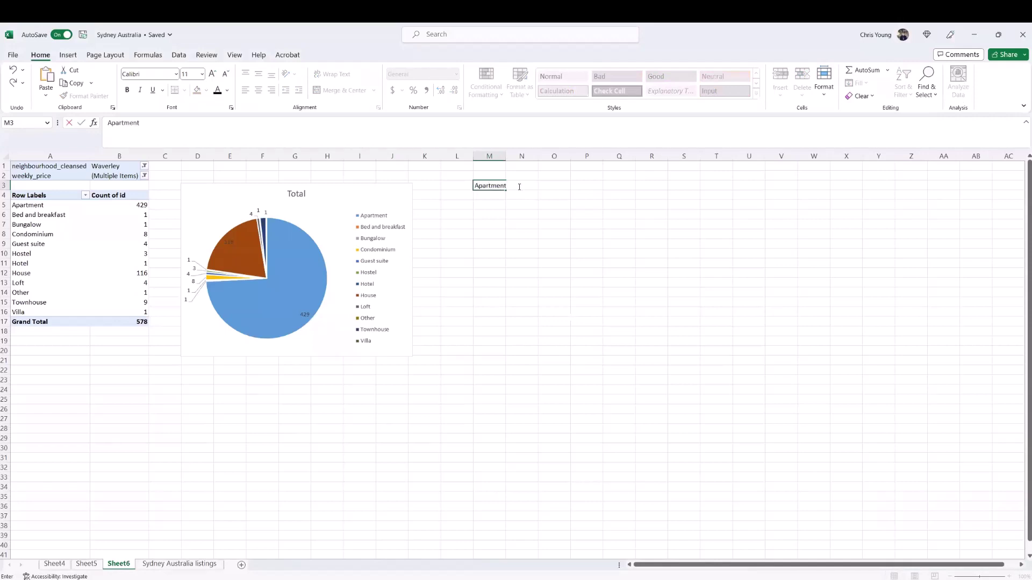
key("Return")
left_click(517, 186)
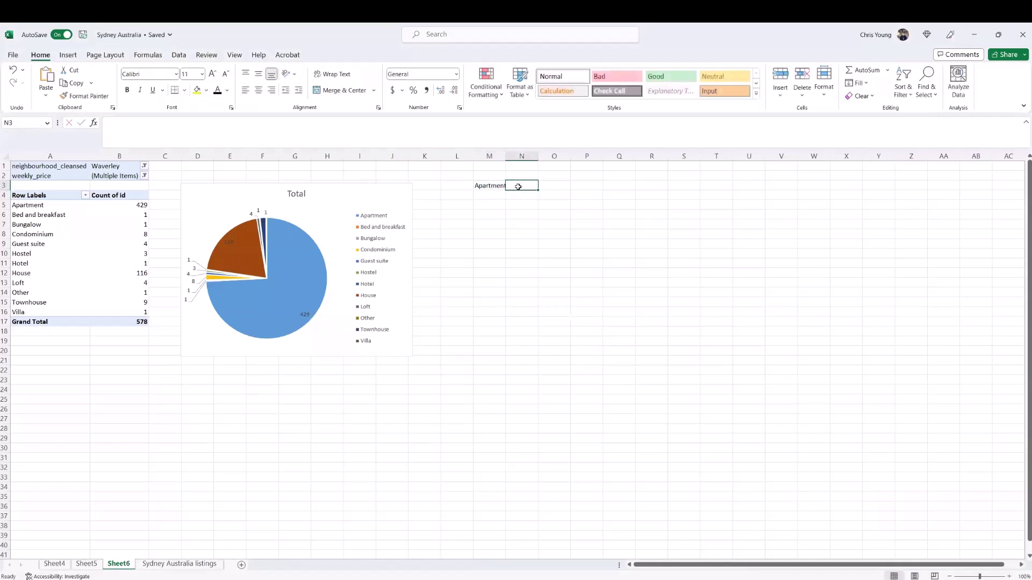
type("429")
key("Return")
double_click(505, 156)
- Enter House in M4 with the count 116 in N4, and the label Condo/Townhouse in M5
left_click(490, 196)
type("House")
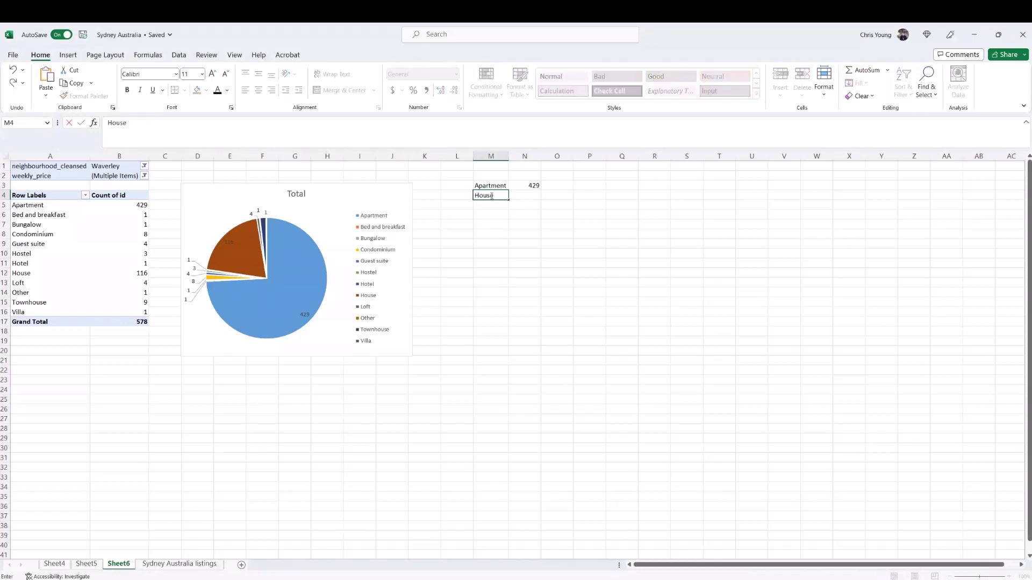
key("Tab")
type("116")
key("Return")
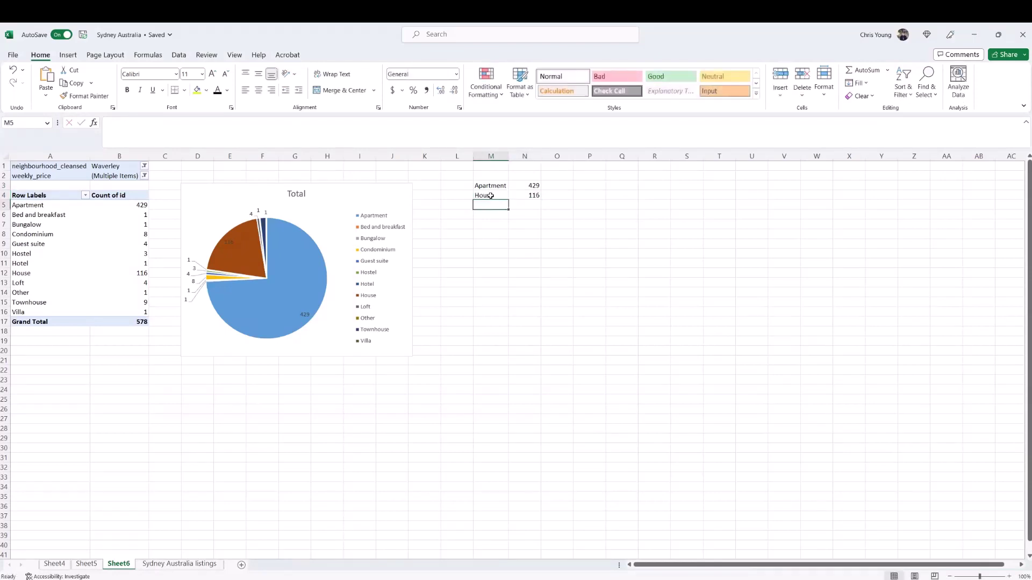
type("Condo")
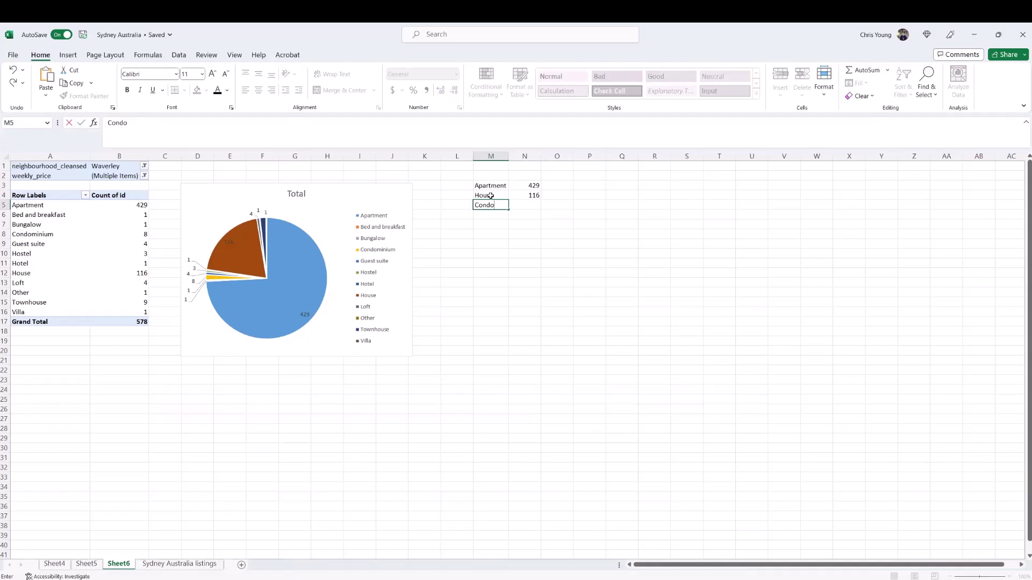
type("/Townhouse")
key("ctrl+Return")
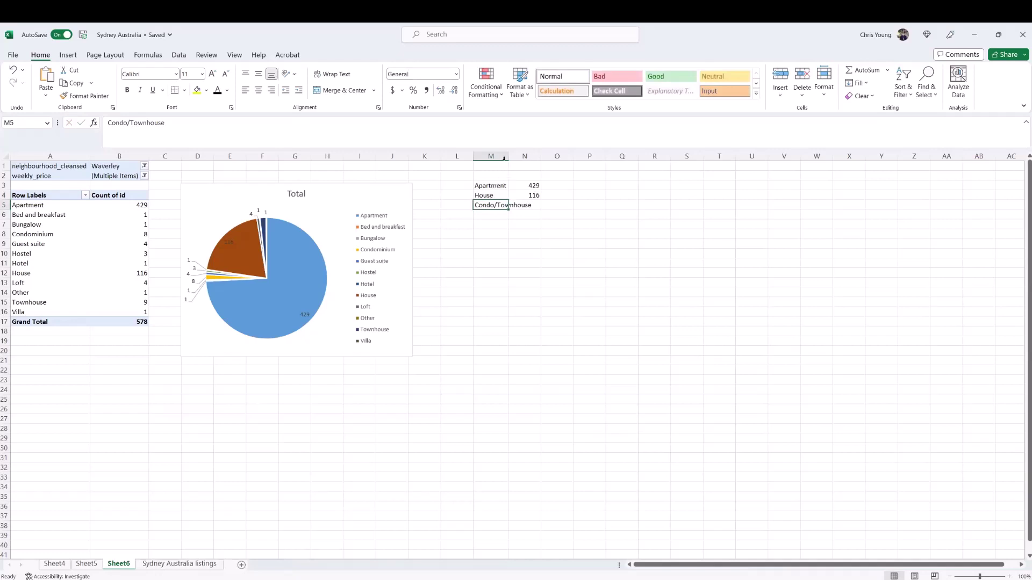
- Autofit column M to the Condo/Townhouse label and enter the formula =8+9 in N5
double_click(508, 155)
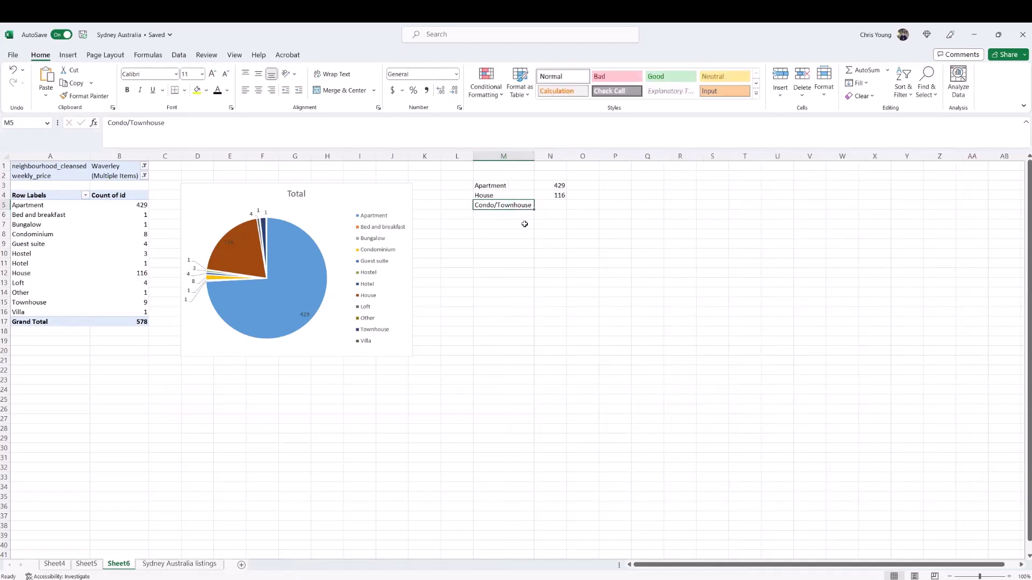
left_click(551, 205)
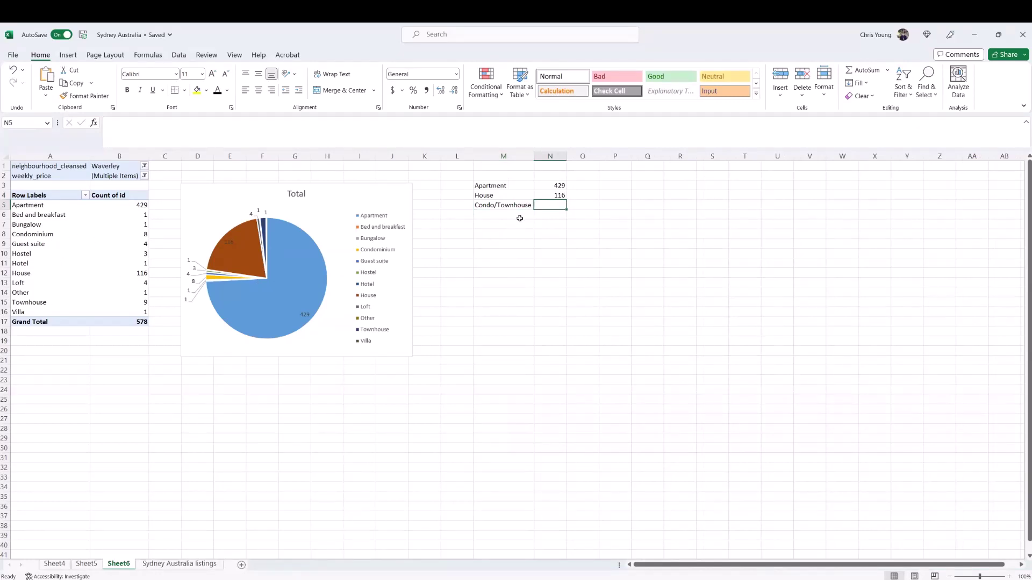
type("=")
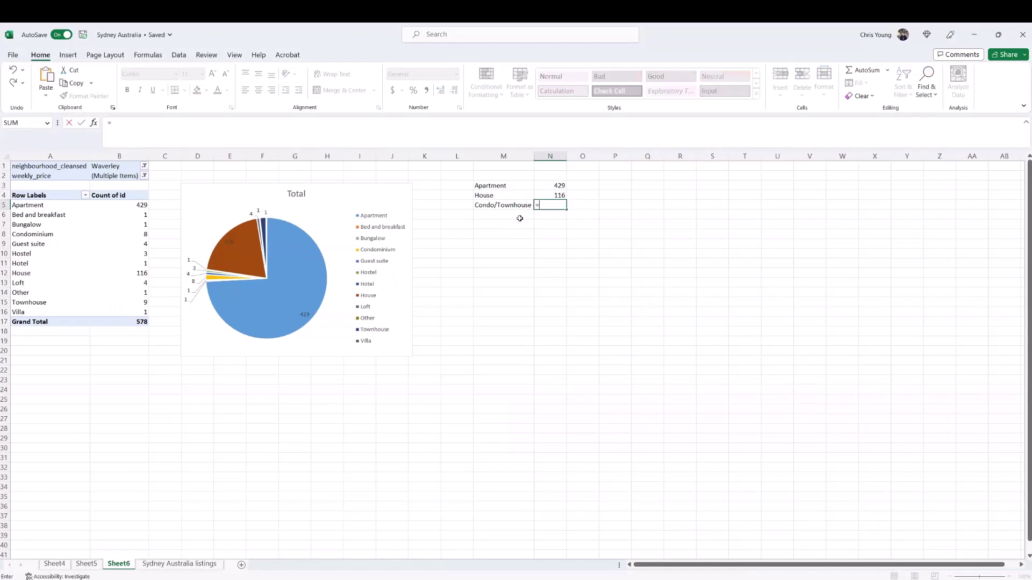
type("8+9")
key("Return")
- Enter the label Other in M6 and the formula =578-SUM(N3:N5) in N6
left_click(520, 219)
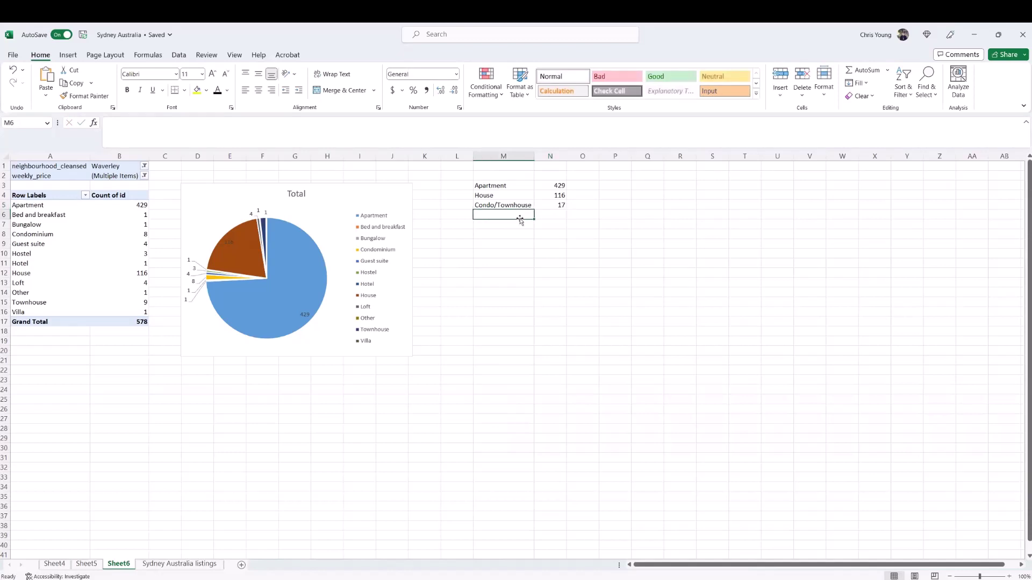
type("Other")
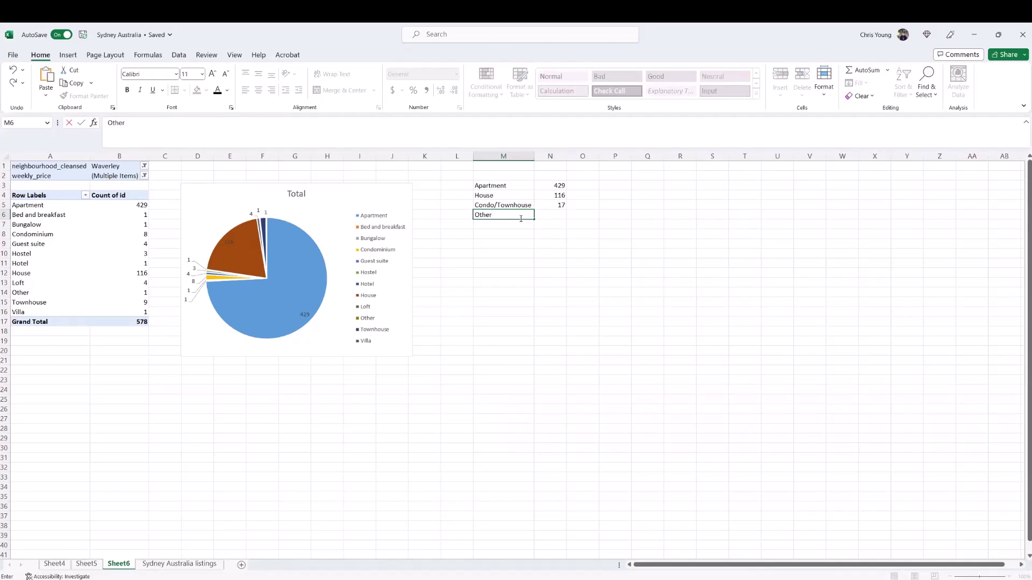
key("Return")
key("Up")
key("Right")
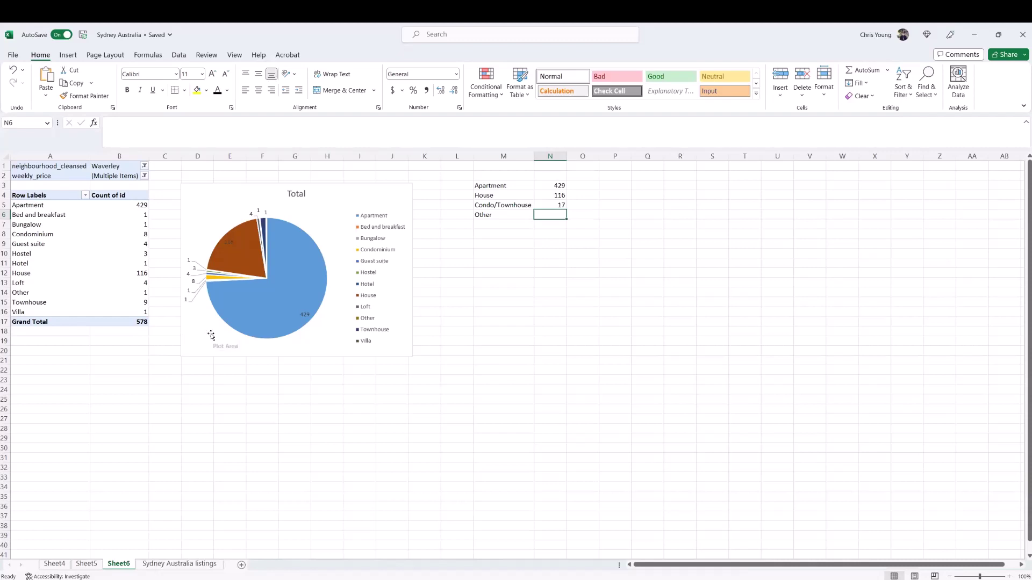
type("=")
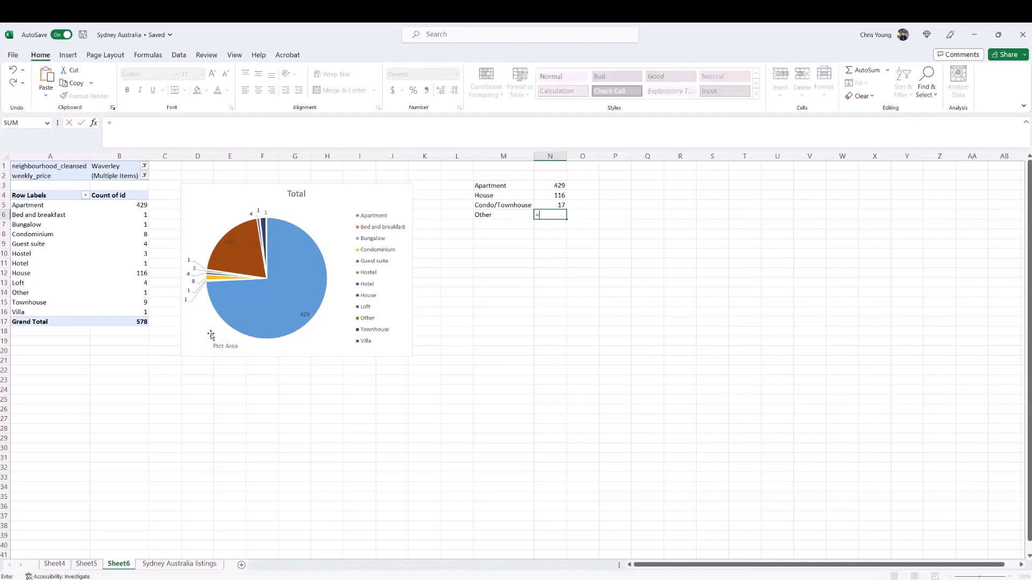
type("578-SUM(")
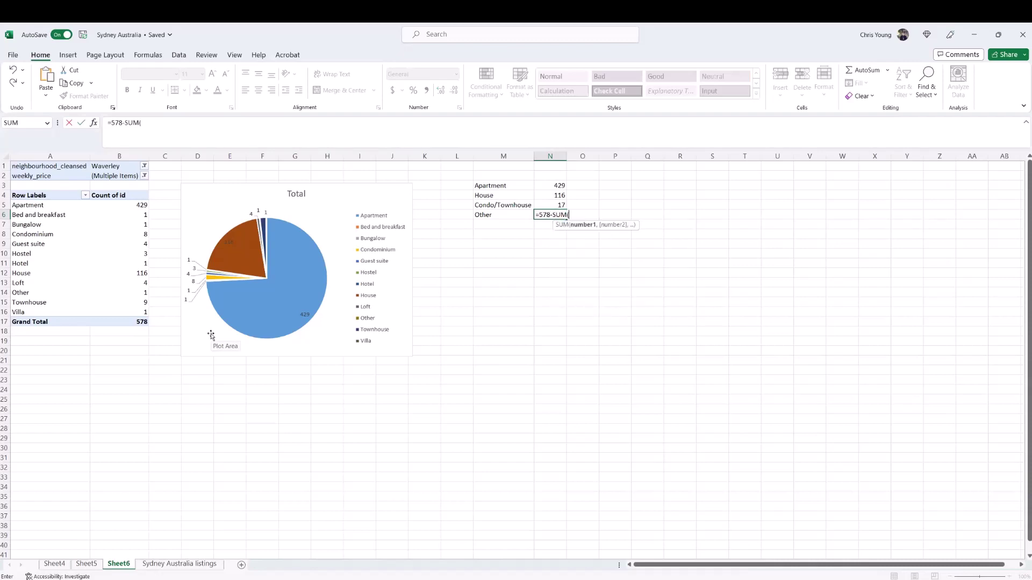
left_click_drag(553, 186, 554, 205)
type(")")
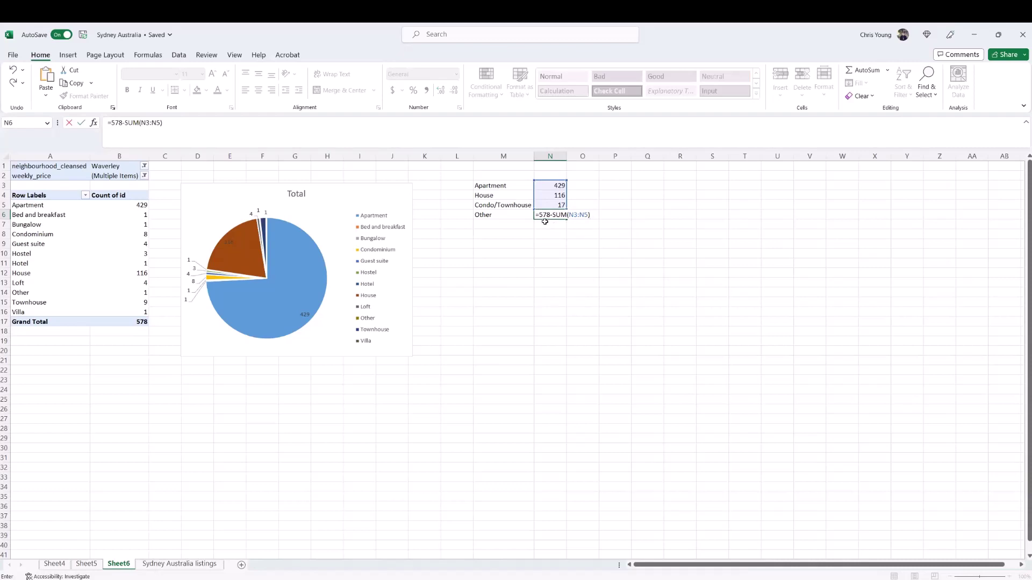
key("Return")
key("Up")
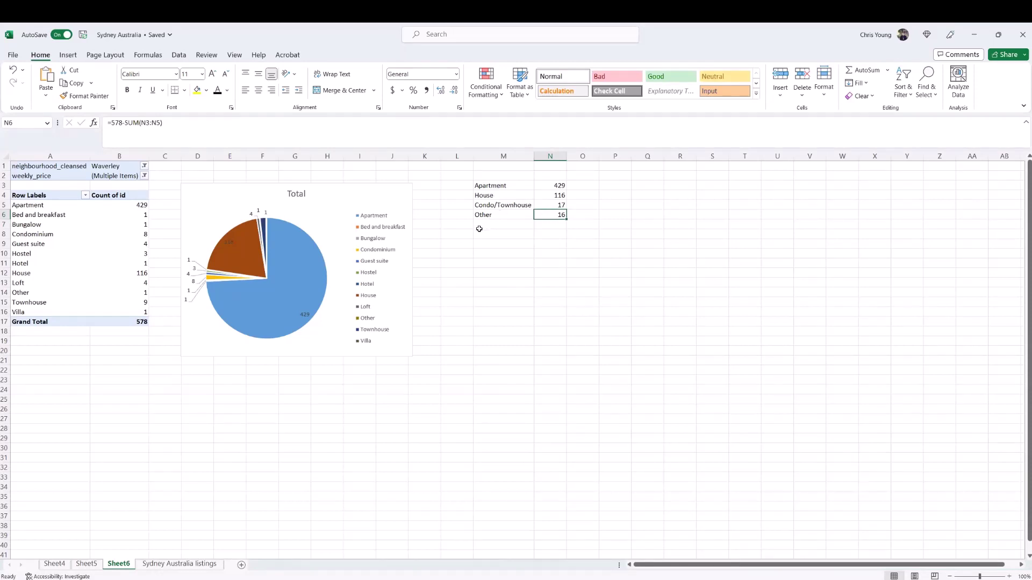
- Insert a doughnut chart from M3:N6, then place it just below that table and enlarge it to reach about column T, row 30
left_click_drag(505, 187, 540, 216)
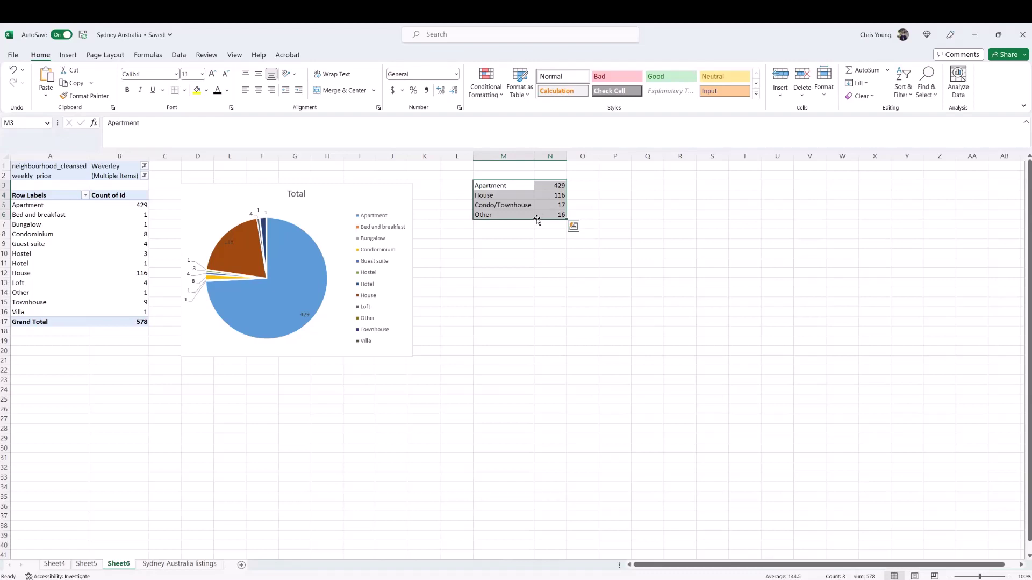
left_click(68, 56)
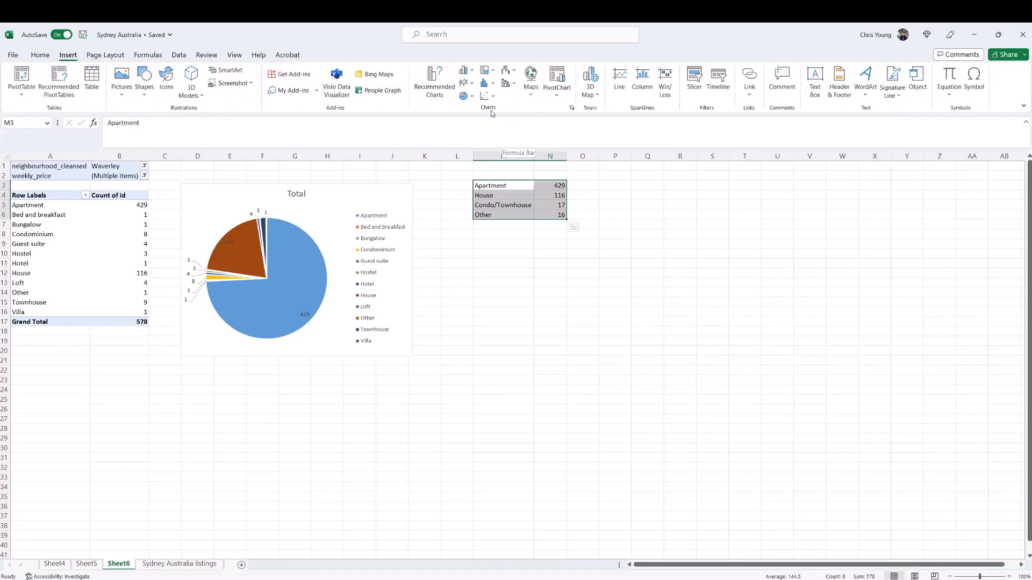
left_click(472, 96)
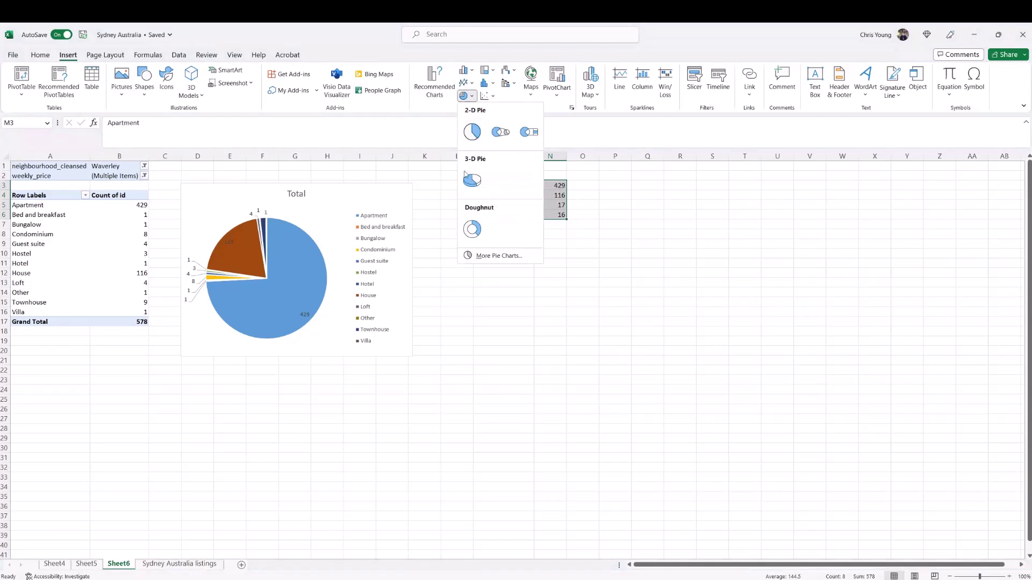
left_click(472, 229)
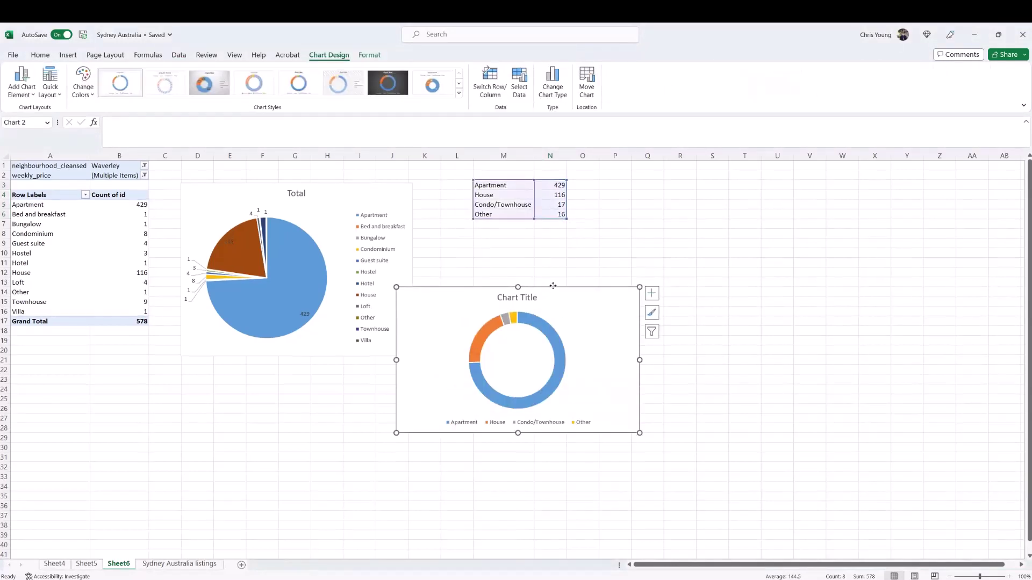
left_click_drag(541, 289, 569, 243)
left_click_drag(664, 385, 745, 453)
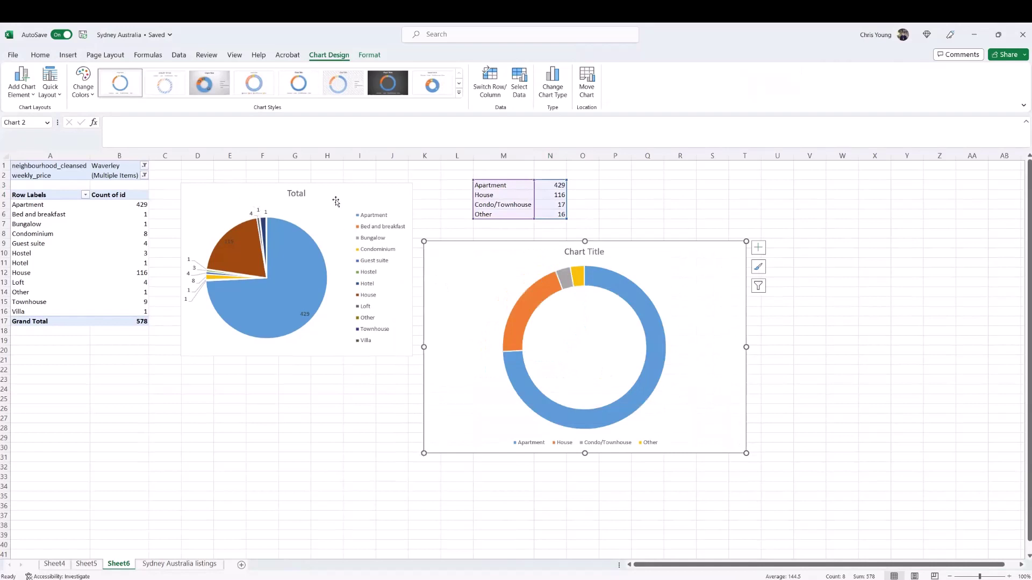
- Add data labels to the doughnut chart's slices
mouse_move(652, 396)
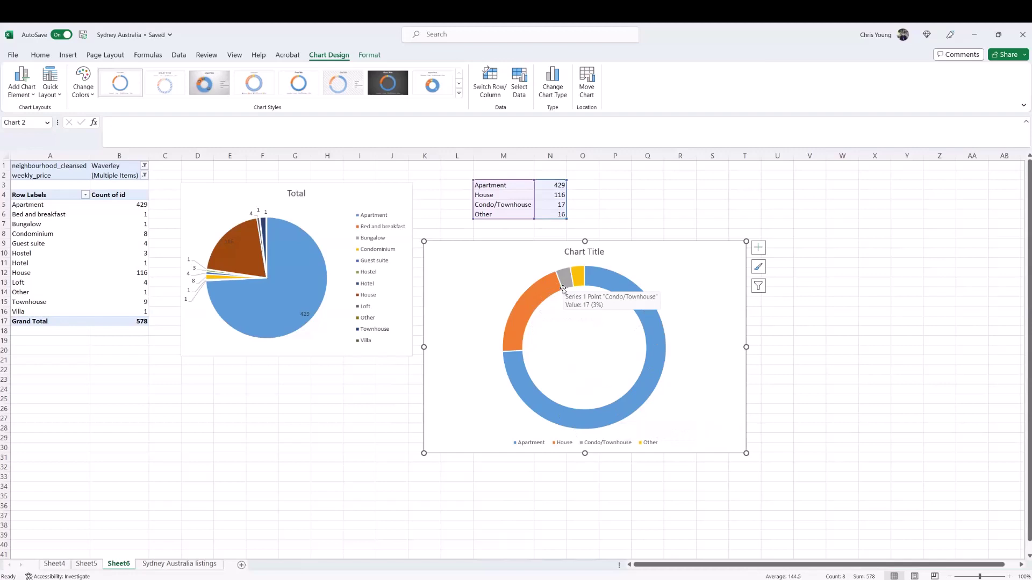
mouse_move(577, 288)
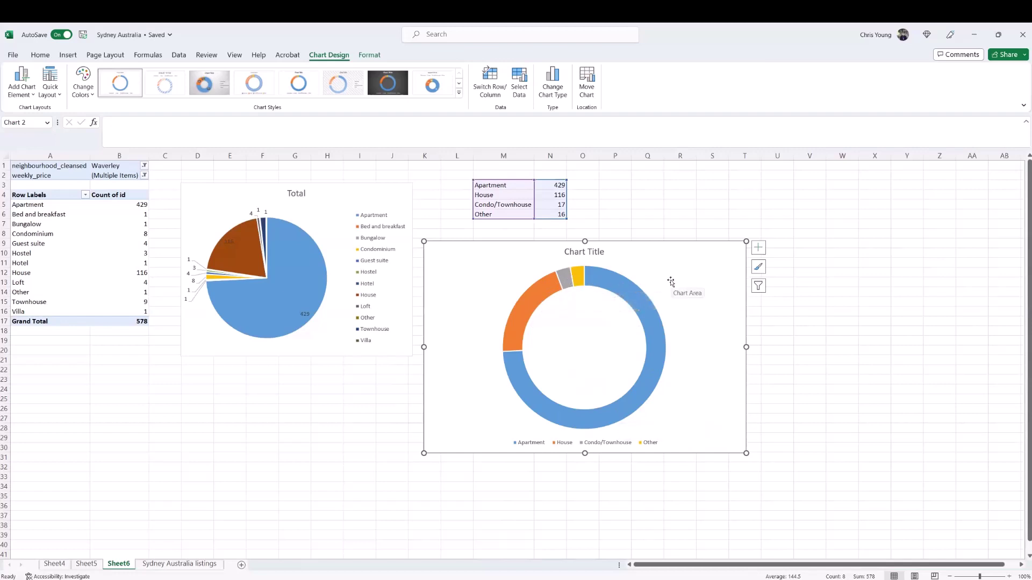
left_click(758, 248)
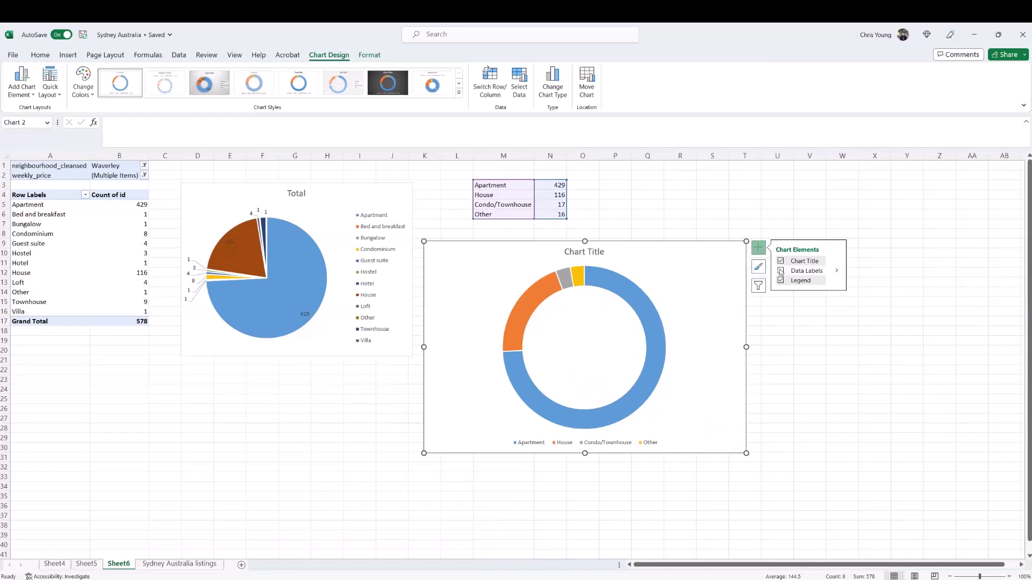
left_click(758, 249)
left_click(759, 250)
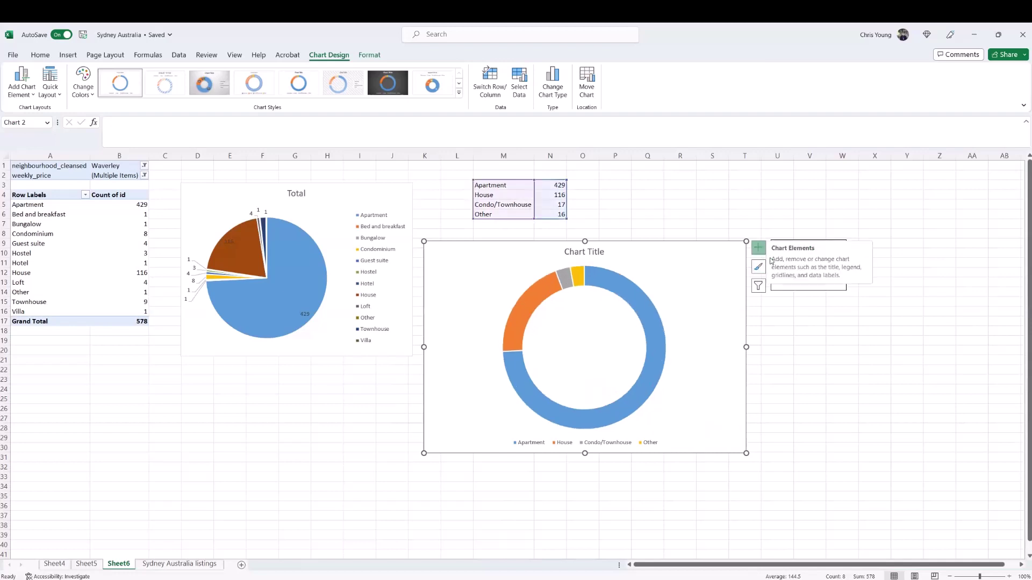
left_click(791, 271)
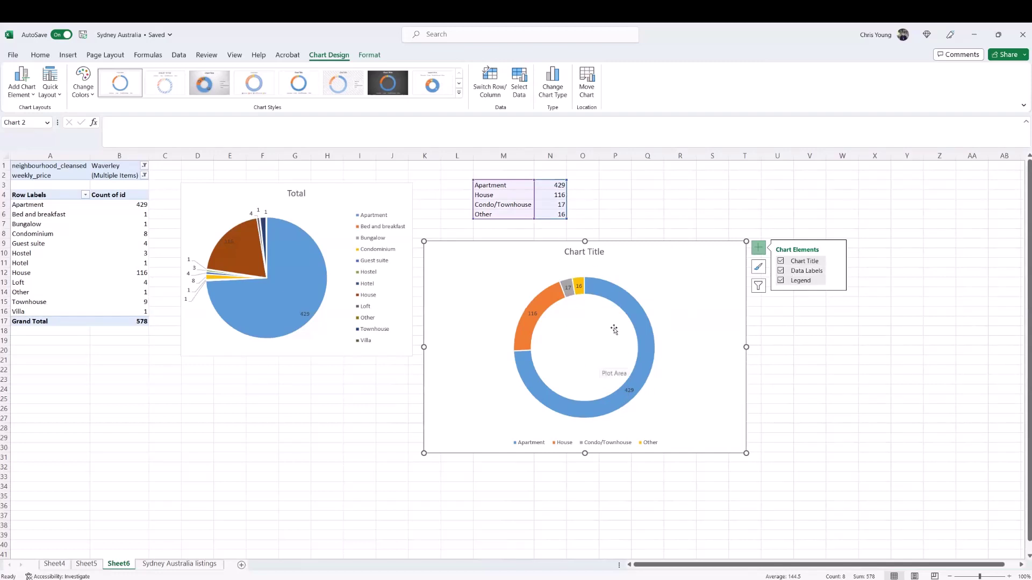
left_click(630, 391)
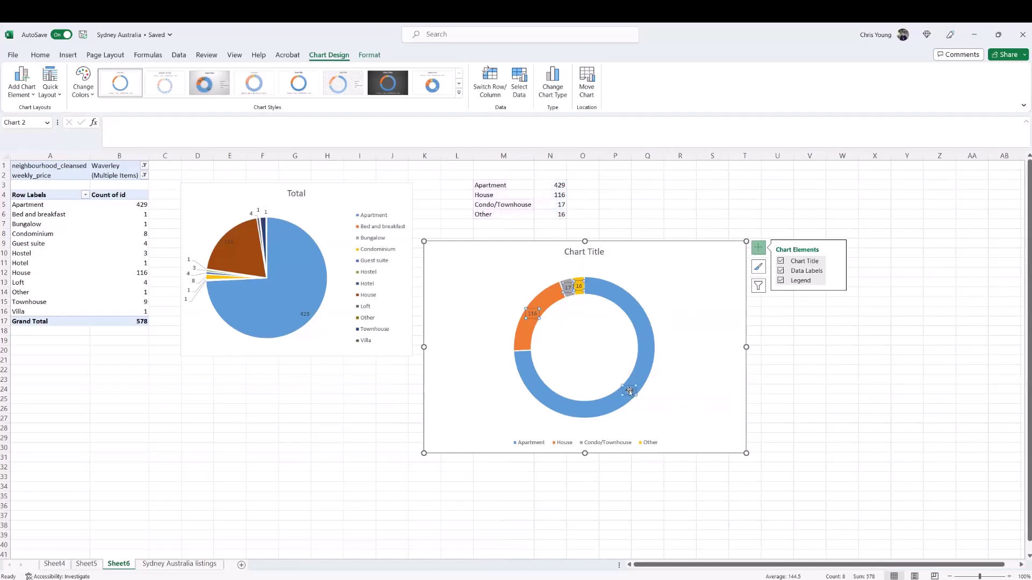
right_click(629, 391)
left_click(709, 302)
left_click(658, 385)
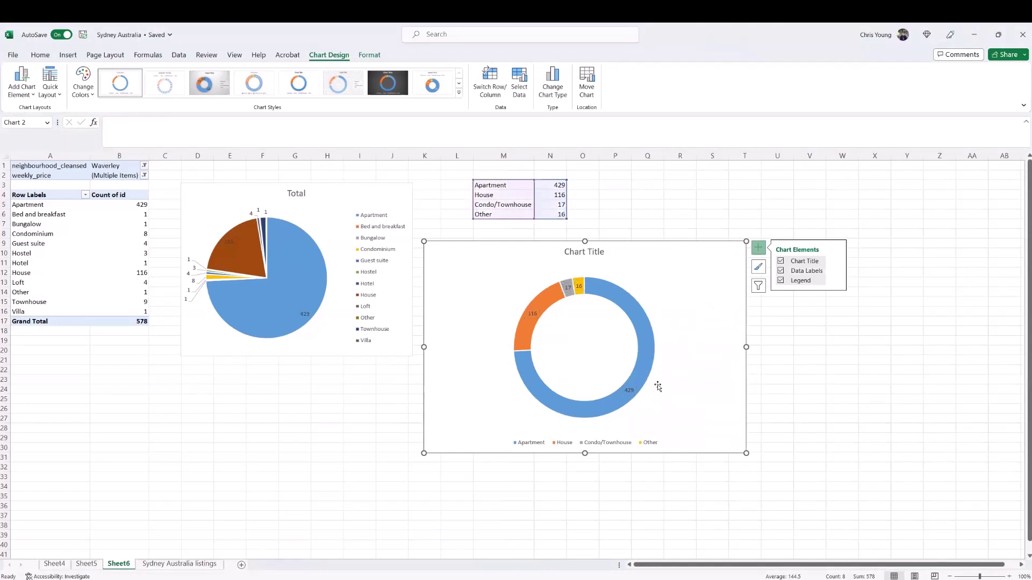
left_click(629, 391)
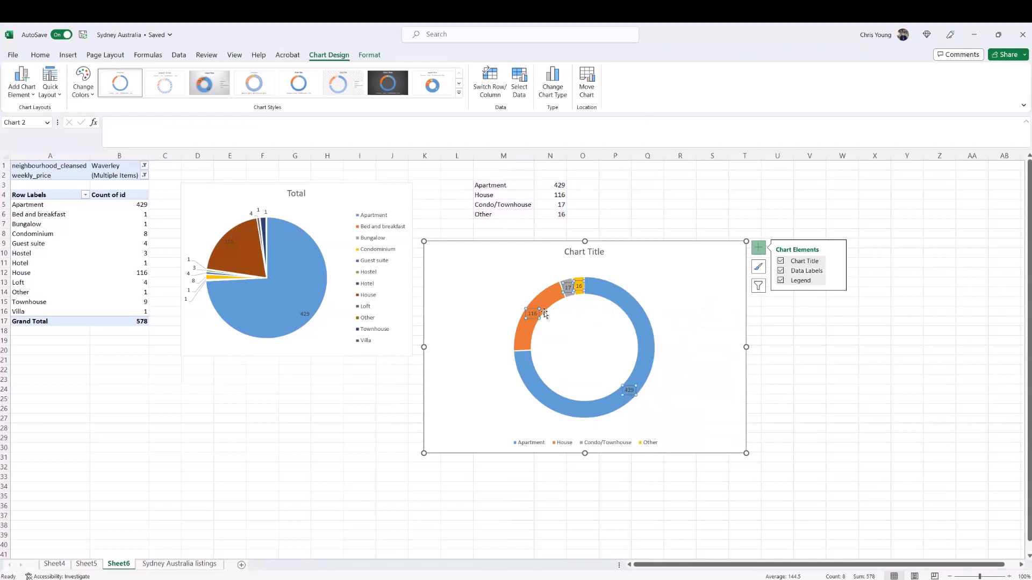
left_click(629, 390)
left_click(686, 376)
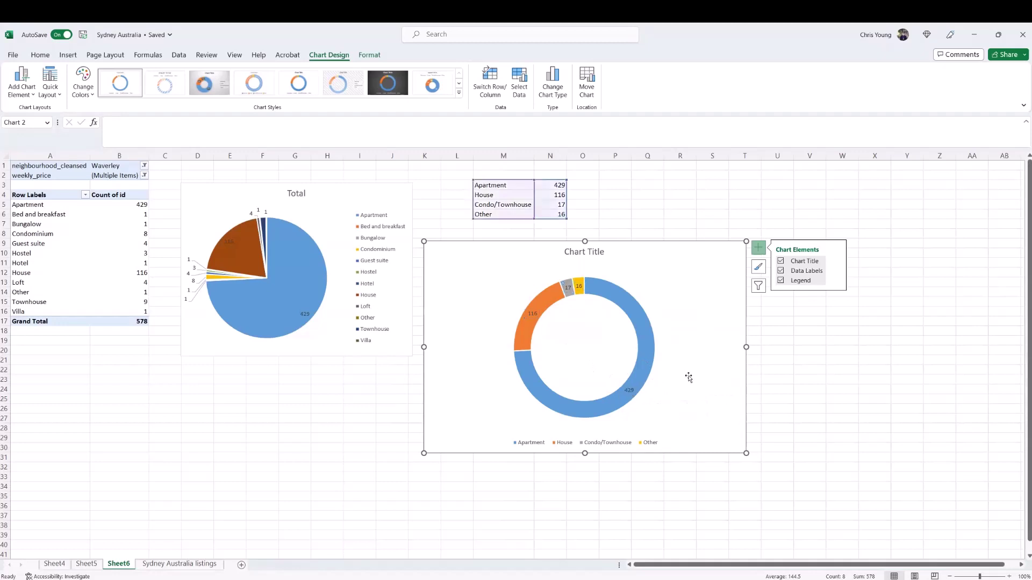
- Format the doughnut chart's data labels to show Percentage instead of Value
left_click(627, 392)
right_click(627, 391)
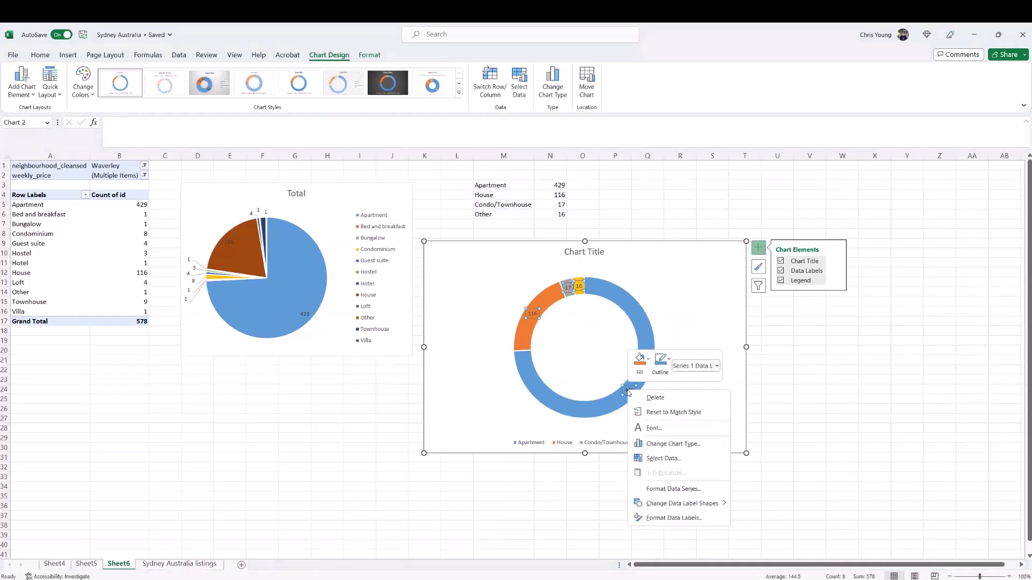
left_click(671, 518)
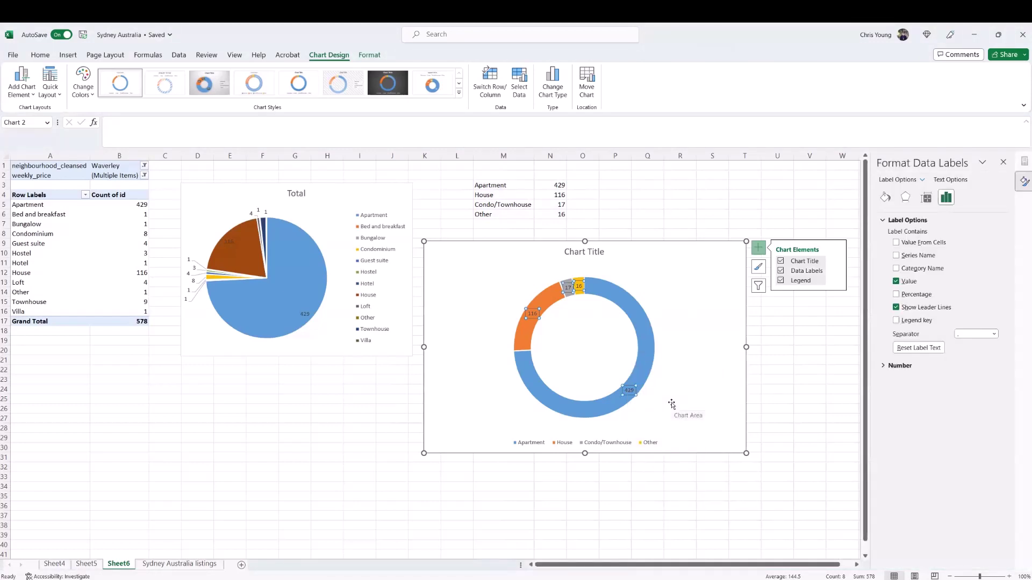
left_click(896, 294)
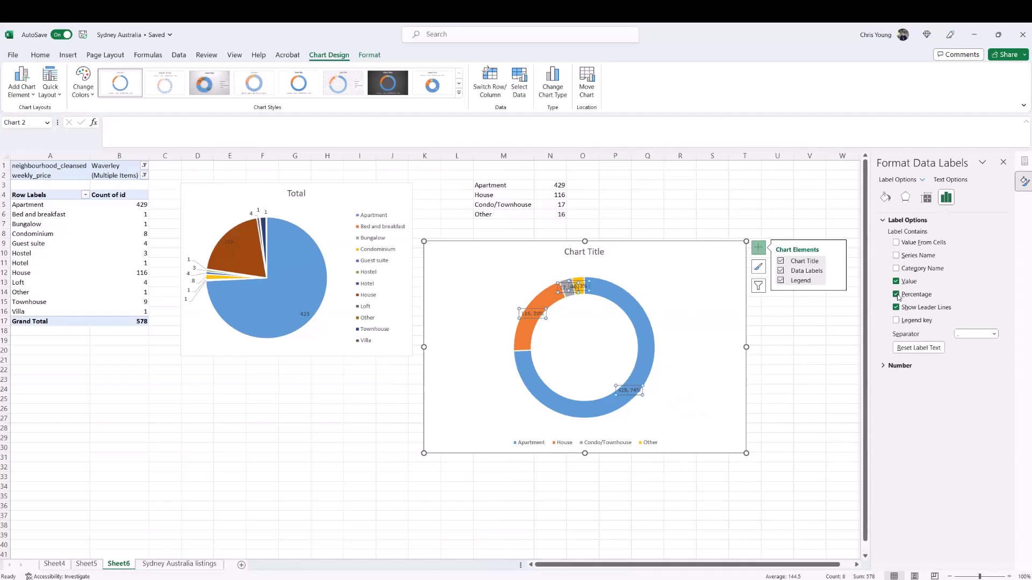
left_click(896, 282)
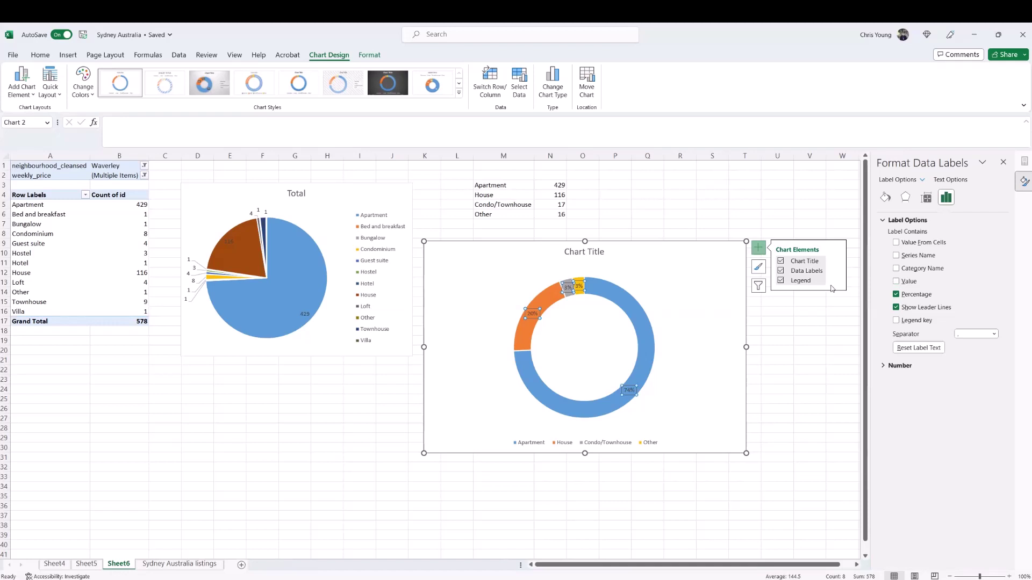
left_click(665, 245)
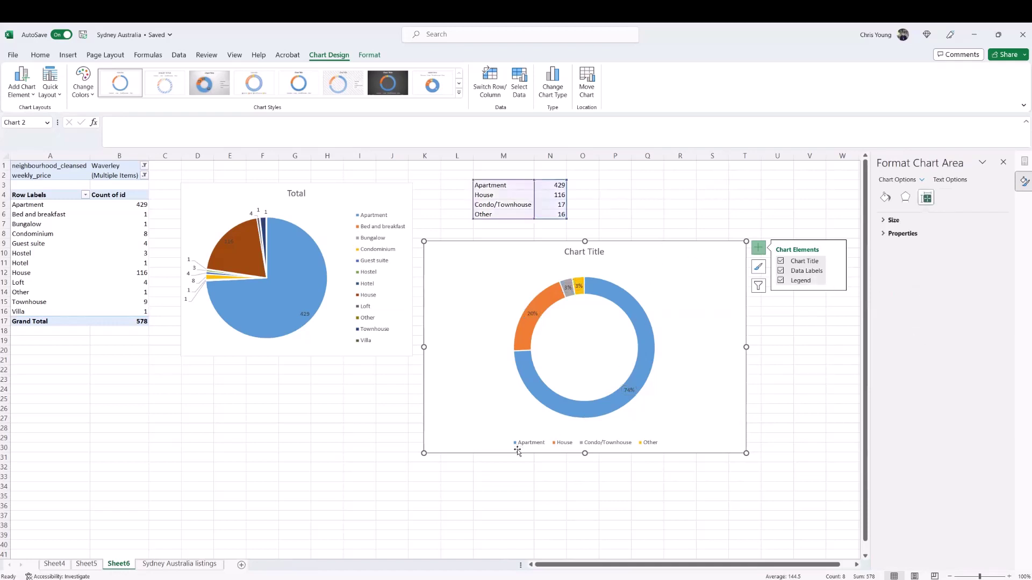
- Switch to the PowerPoint slide show to check the Descriptive Statistics chart task list
mouse_move(626, 400)
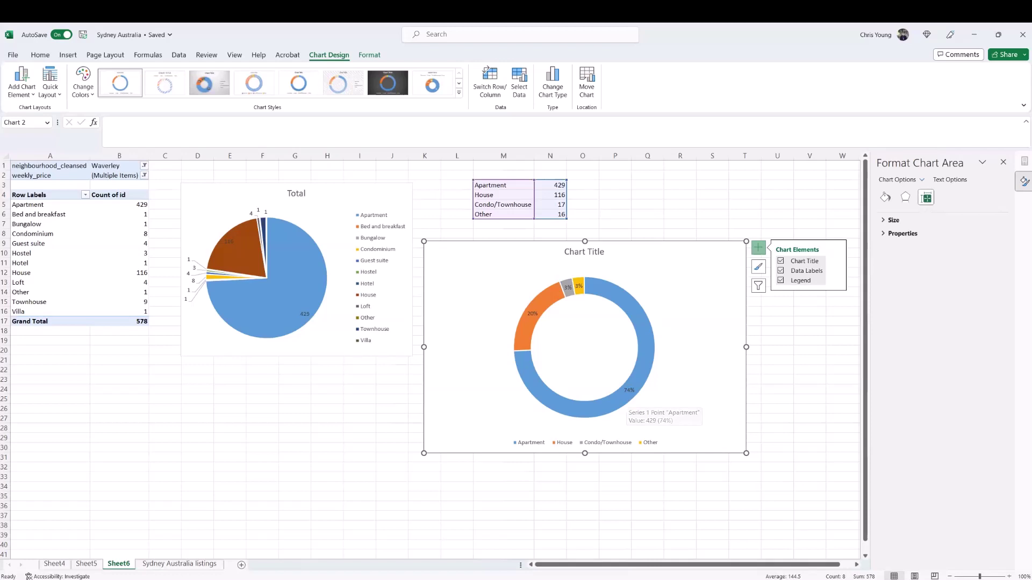
key("alt+Tab")
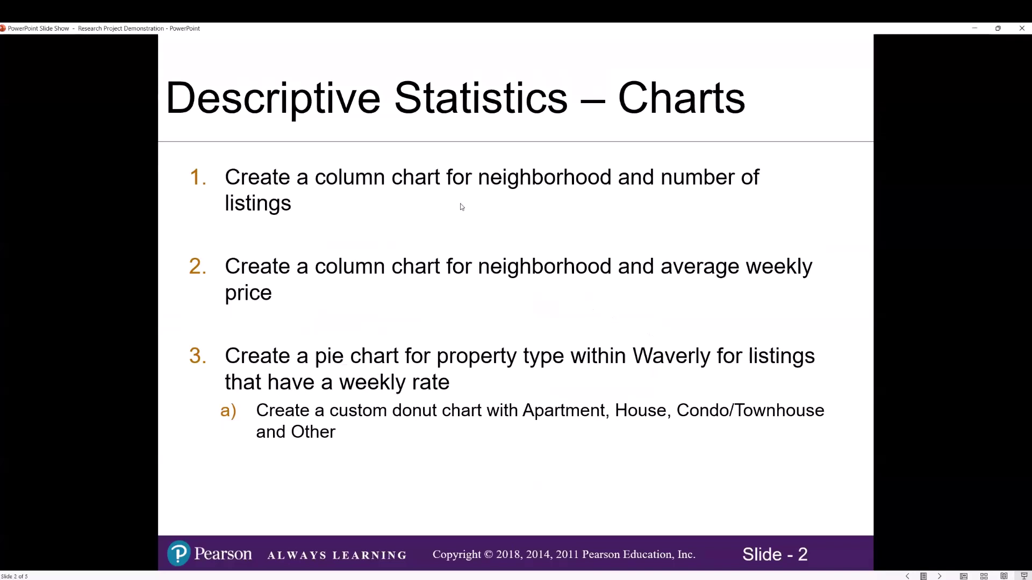